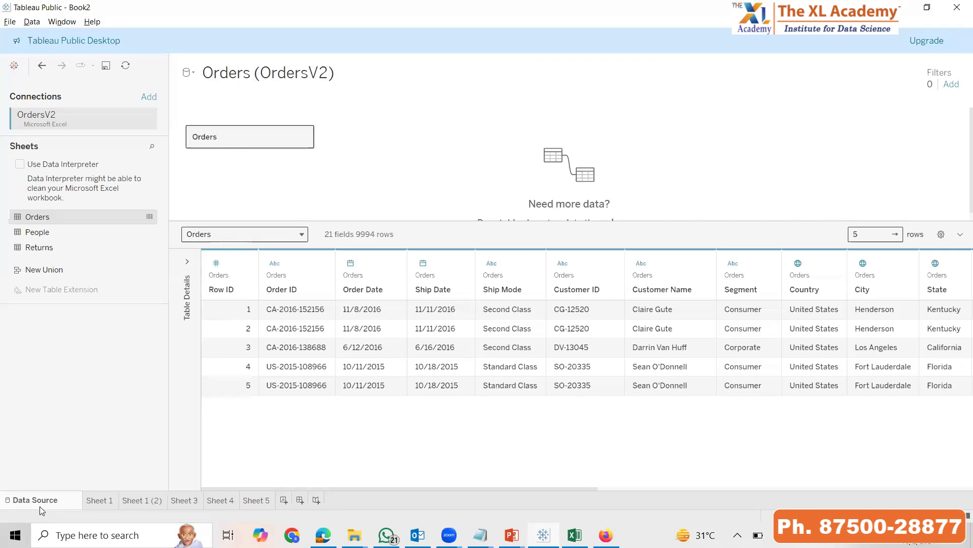
# Switch to the OrdersV2 workbook in Excel and show the Orders sheet to examine its column order
pyautogui.hotkey('alt', 'Tab')
pyautogui.hotkey('alt', 'Tab')
pyautogui.hotkey('alt', 'Tab')
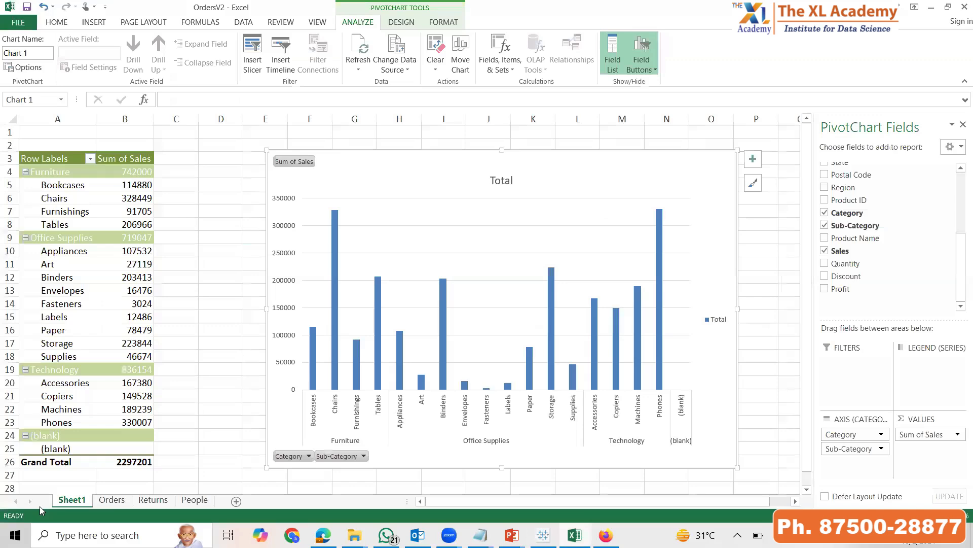
pyautogui.click(135, 500)
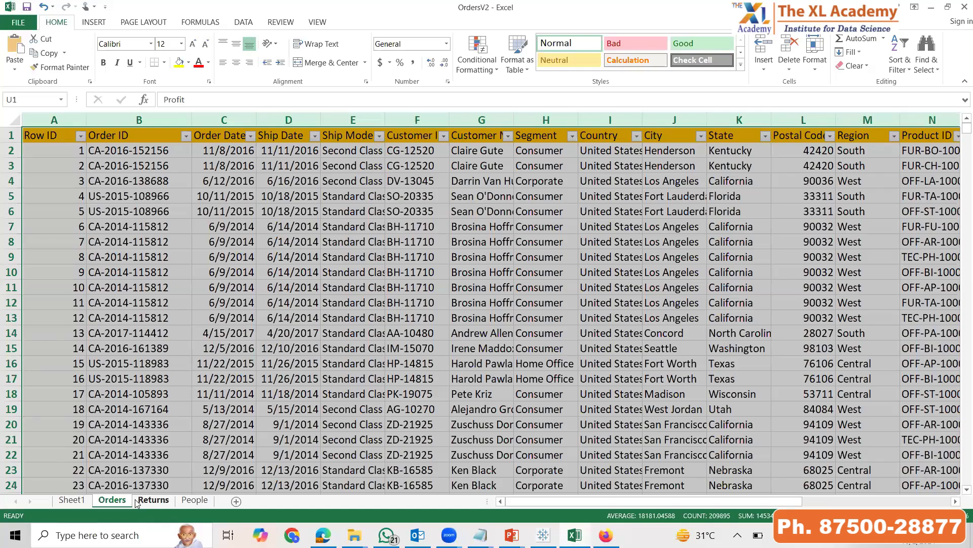
# View the Sorting Columns slide in PowerPoint and return to the data source in Tableau
pyautogui.hotkey('alt', 'Tab')
pyautogui.hotkey('alt', 'Tab')
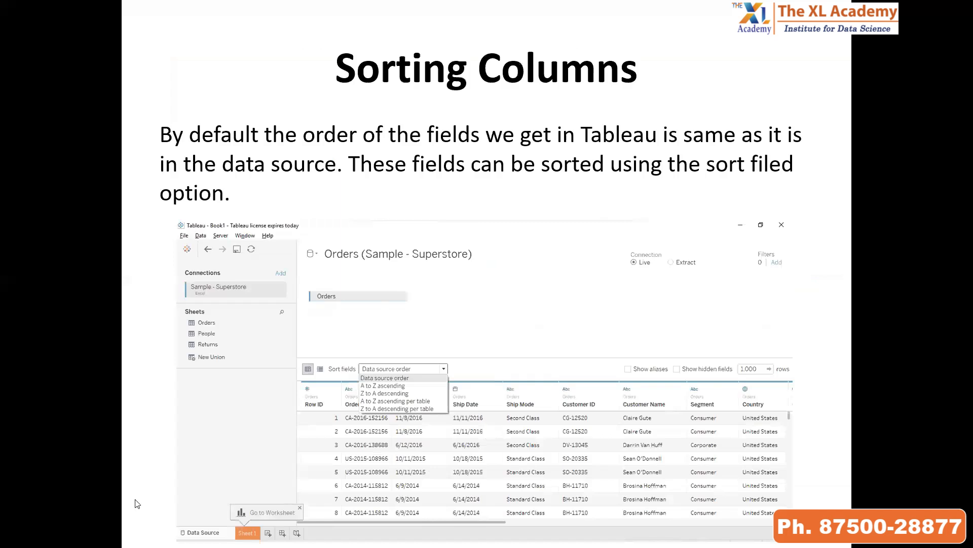
pyautogui.hotkey('alt', 'Tab')
pyautogui.hotkey('alt', 'Tab')
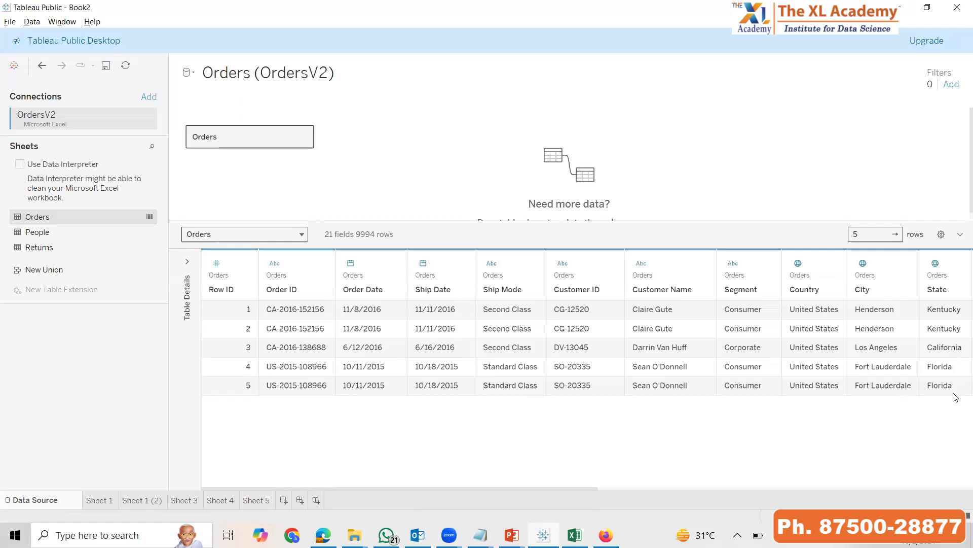
# Sort the Orders table's fields A to Z ascending, and change the field order to Z to A descending
pyautogui.click(941, 234)
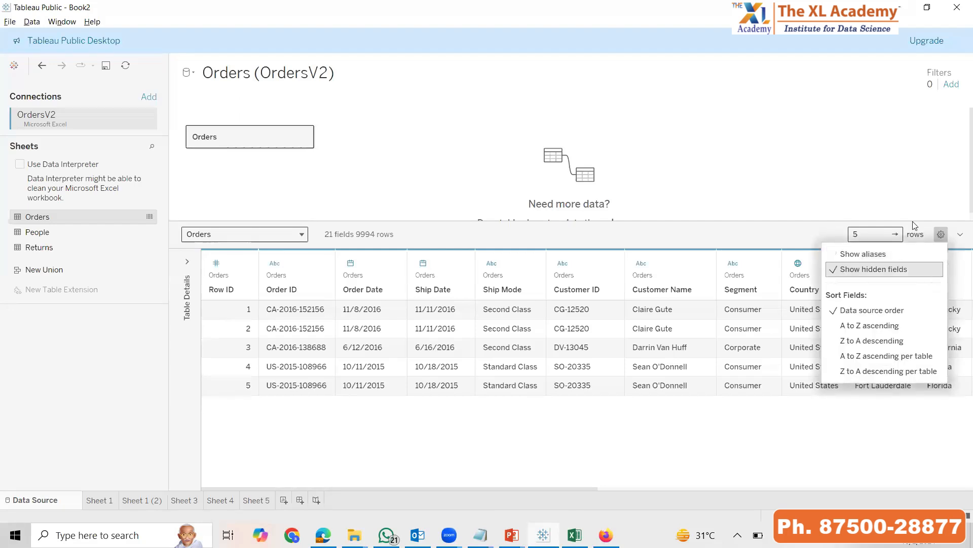
pyautogui.click(879, 327)
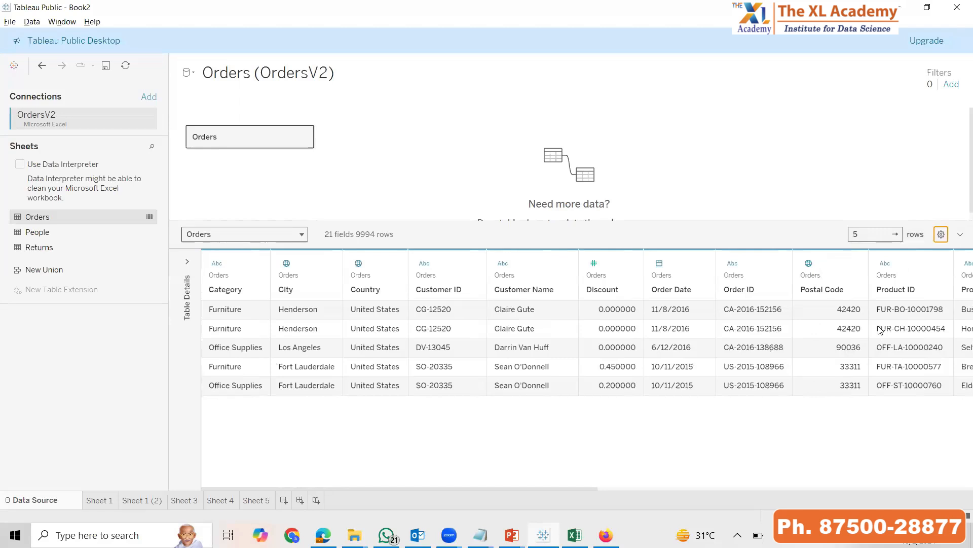
pyautogui.click(941, 236)
pyautogui.click(900, 339)
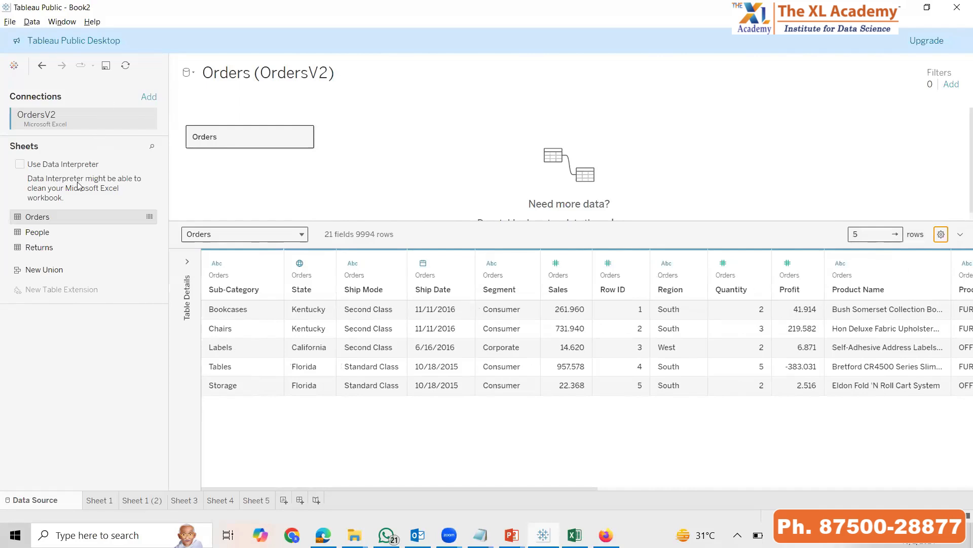
# Open Sheet 1 and remove the Category field from Columns, keeping only Sub-Category there
pyautogui.click(107, 492)
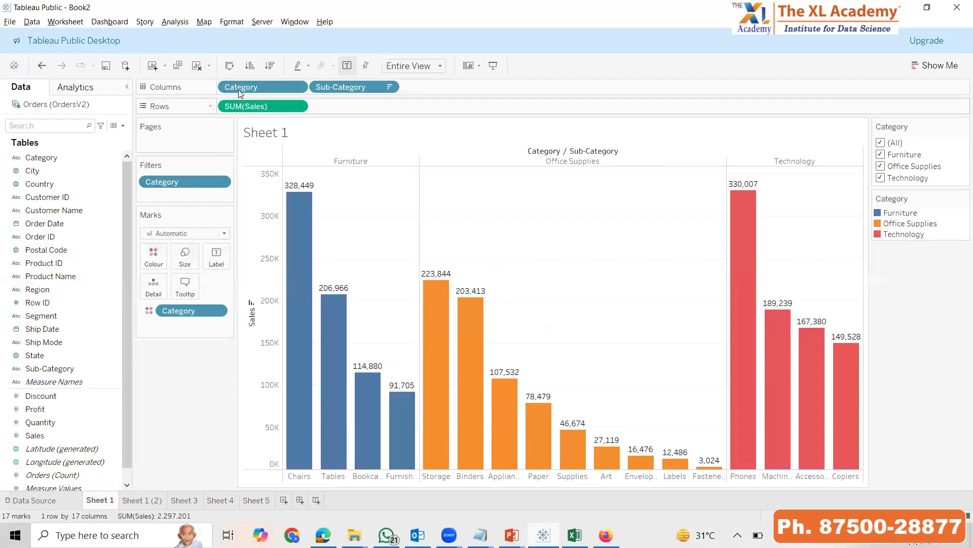
pyautogui.moveTo(244, 87); pyautogui.dragTo(356, 152)
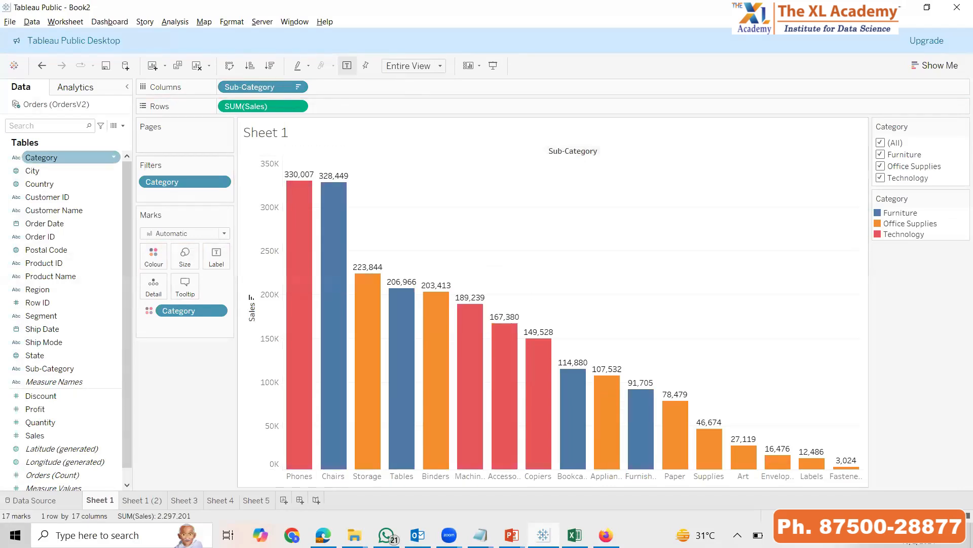
# Return to the data source and examine the available field sort options without changing them
pyautogui.click(31, 500)
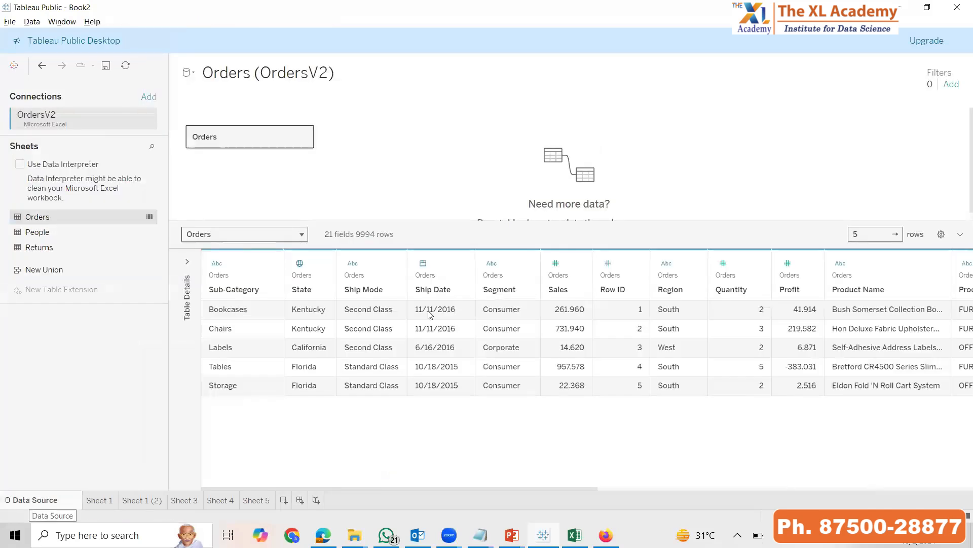
pyautogui.click(942, 238)
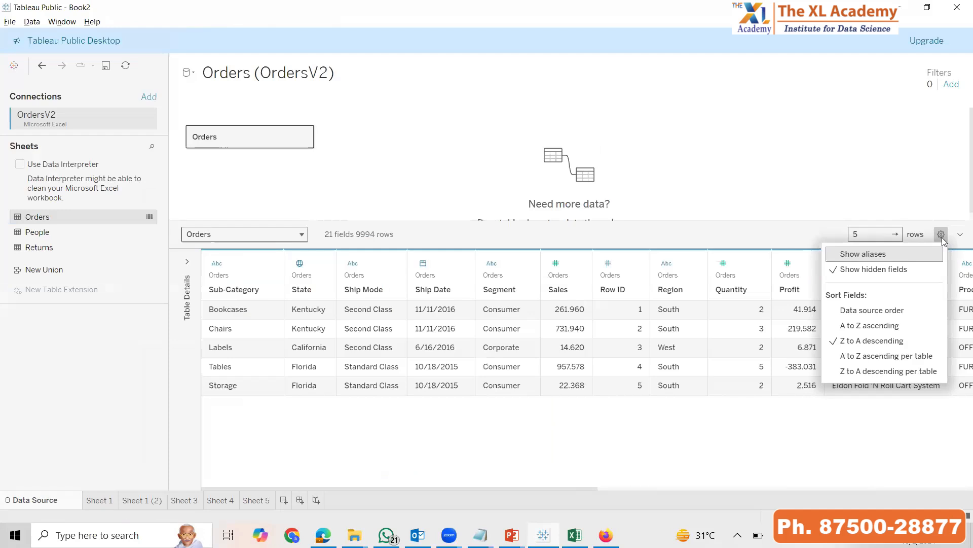
pyautogui.click(364, 454)
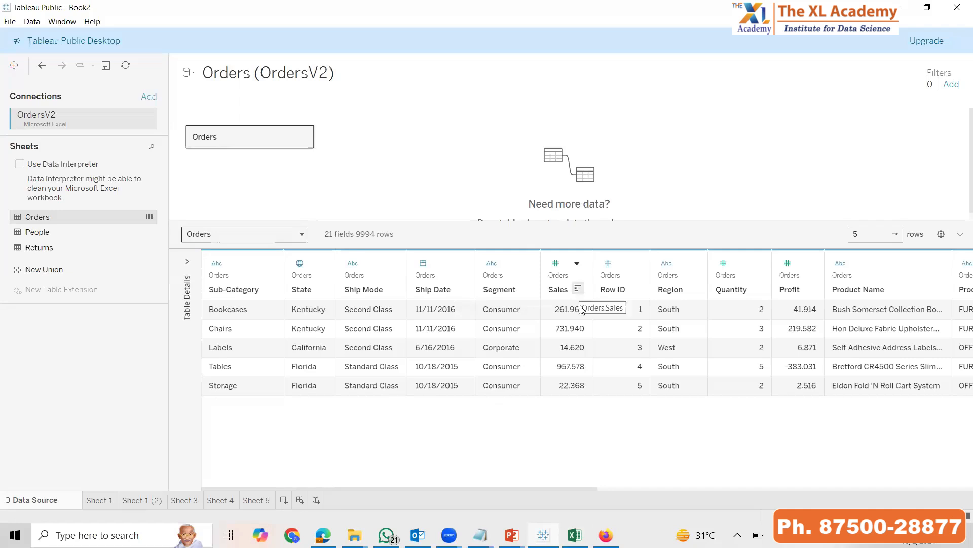
# Cycle the row sort on the Orders table's Sales column through its sort orders and back to unsorted
pyautogui.click(578, 289)
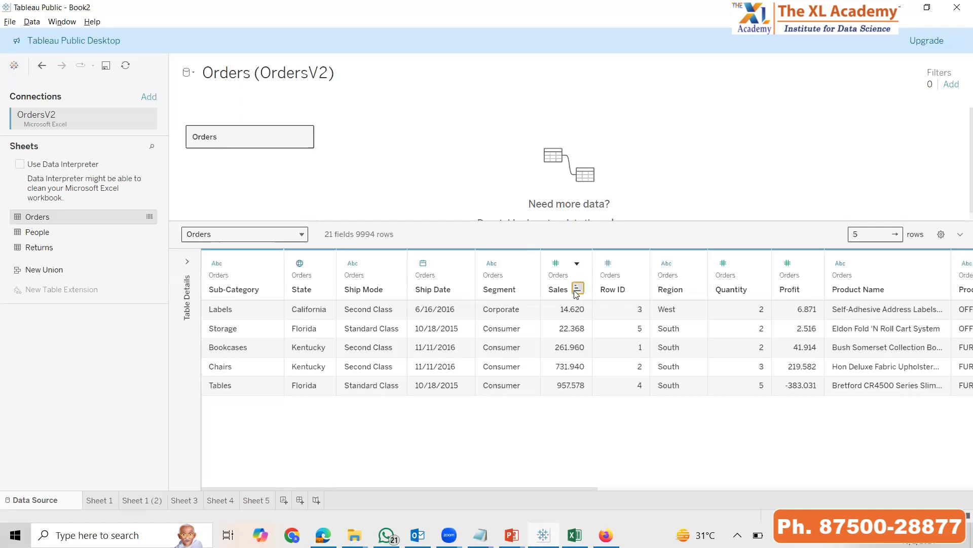
pyautogui.click(577, 289)
pyautogui.click(577, 288)
pyautogui.click(577, 288)
pyautogui.click(577, 289)
pyautogui.click(577, 289)
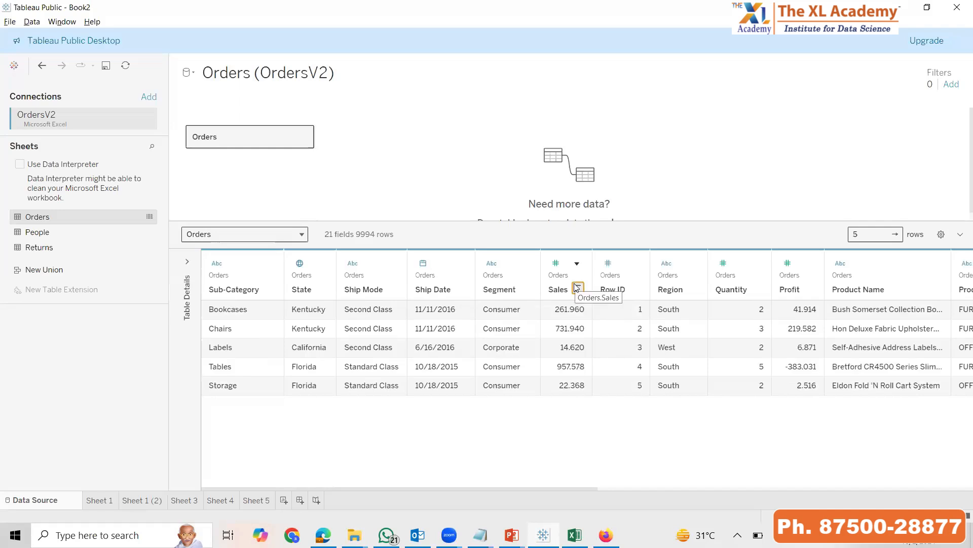
# Open Sheet 1 and cycle the Sub-Category bars through the Sales axis sort orders, ending with the sort cleared
pyautogui.click(94, 501)
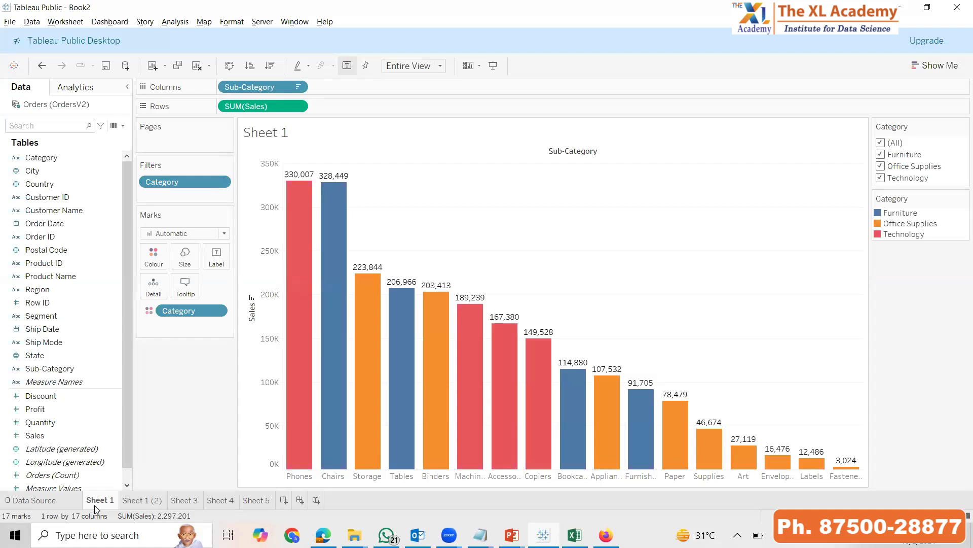
pyautogui.click(251, 303)
pyautogui.click(251, 303)
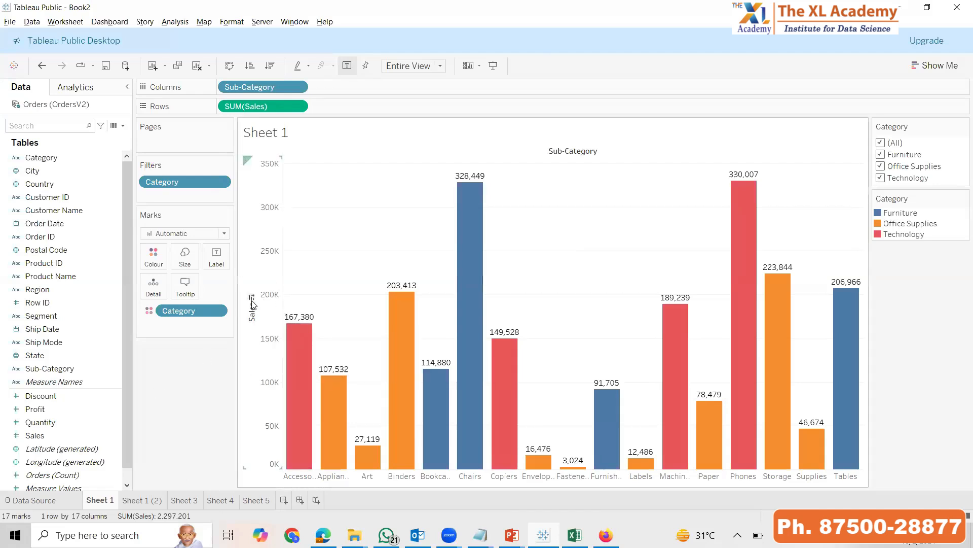
pyautogui.click(252, 298)
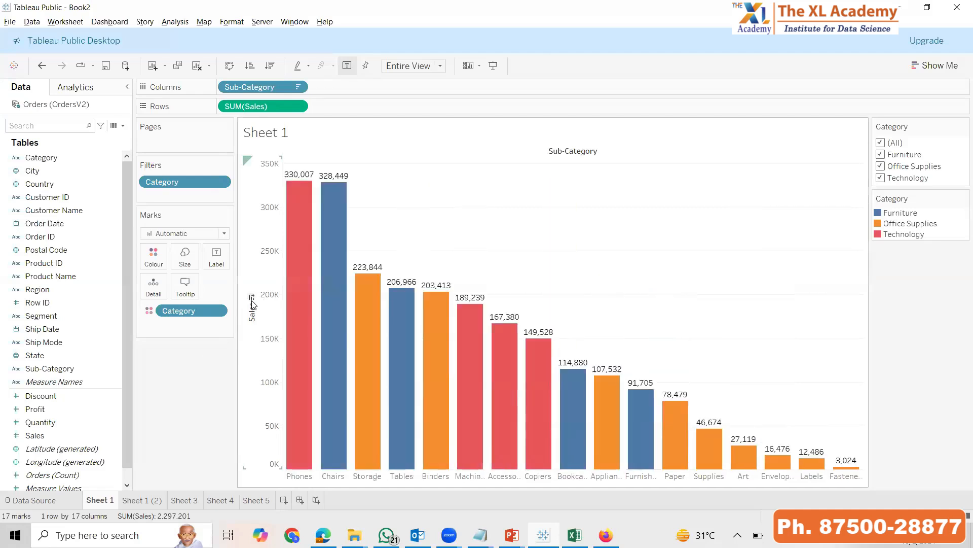
pyautogui.click(252, 298)
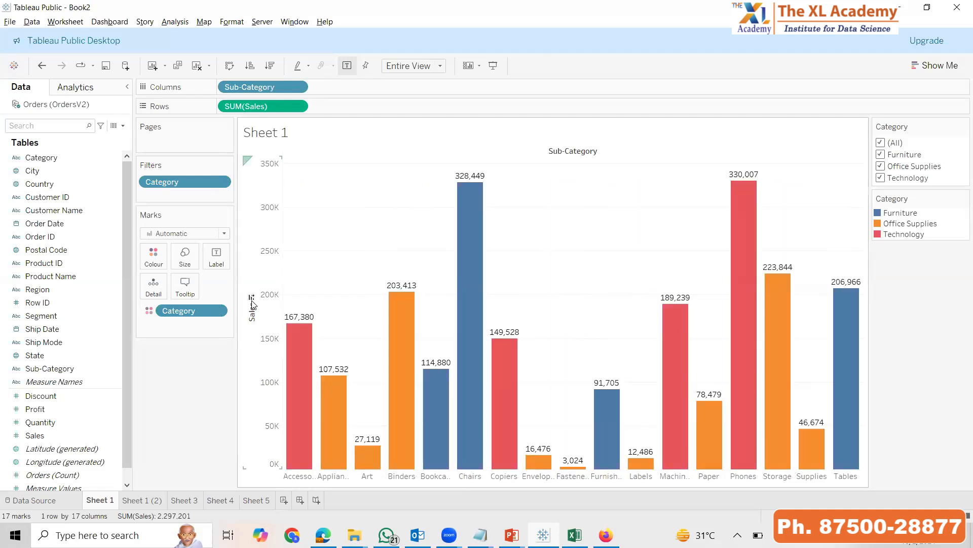
pyautogui.click(252, 302)
pyautogui.click(252, 303)
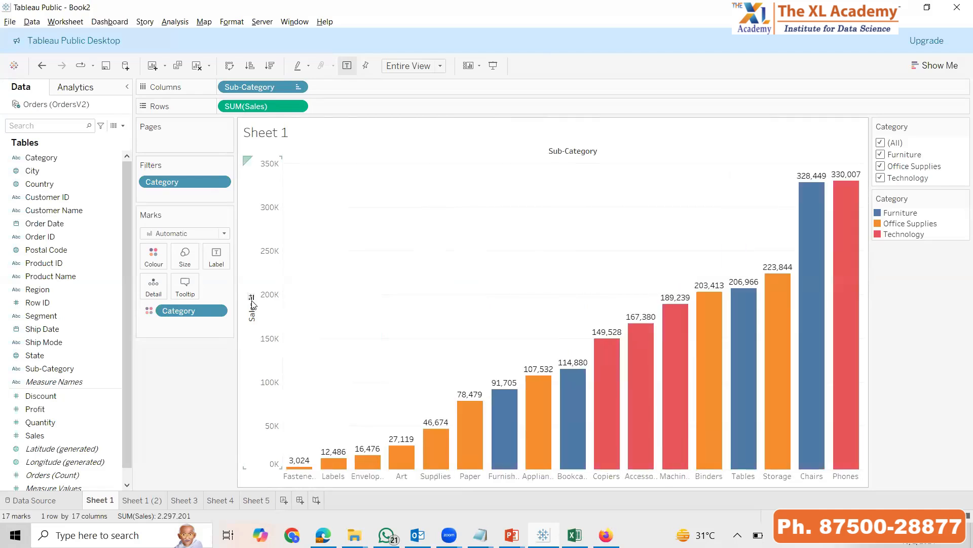
pyautogui.click(252, 303)
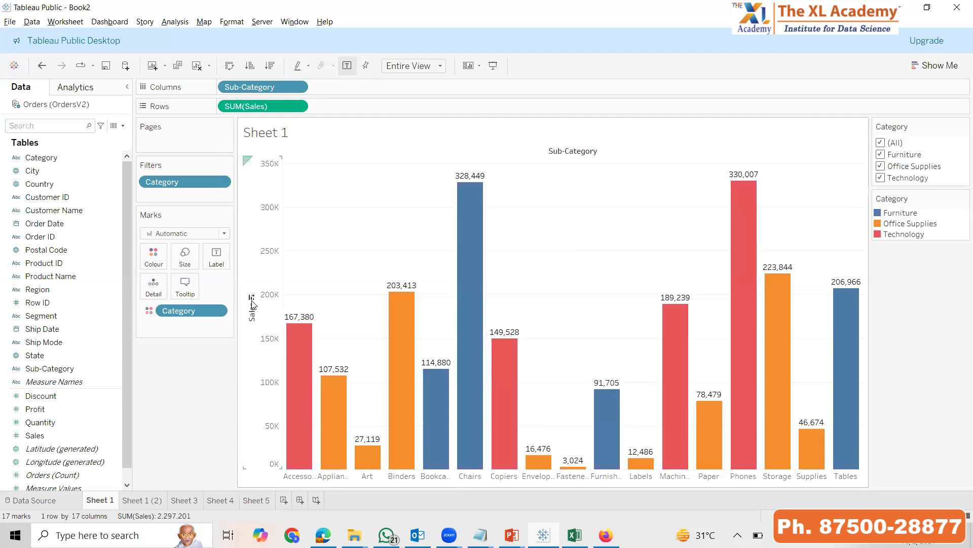
# Try ascending and descending quick sorts of Sub-Category by Sales, and clear the sort from the Sales axis
pyautogui.click(272, 67)
pyautogui.click(253, 68)
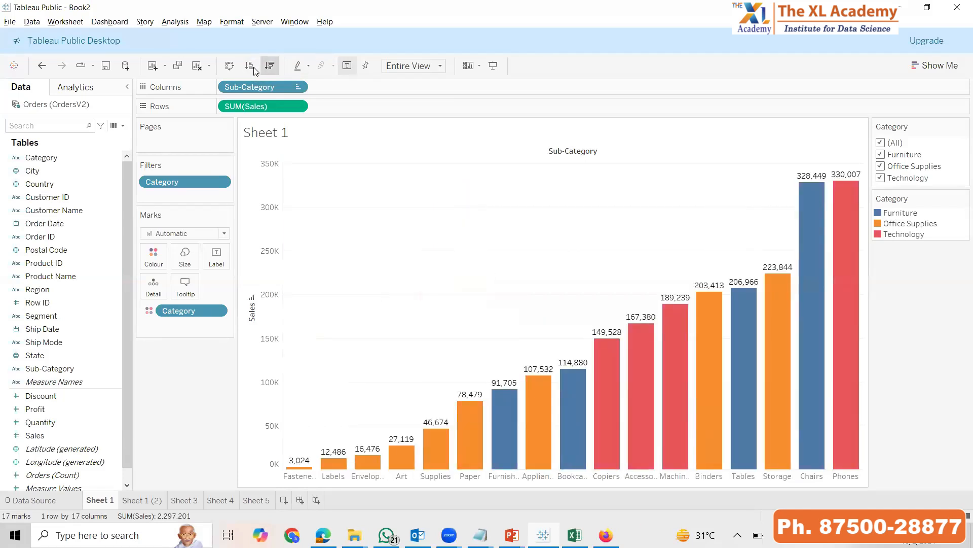
pyautogui.click(269, 66)
pyautogui.click(249, 66)
pyautogui.click(276, 68)
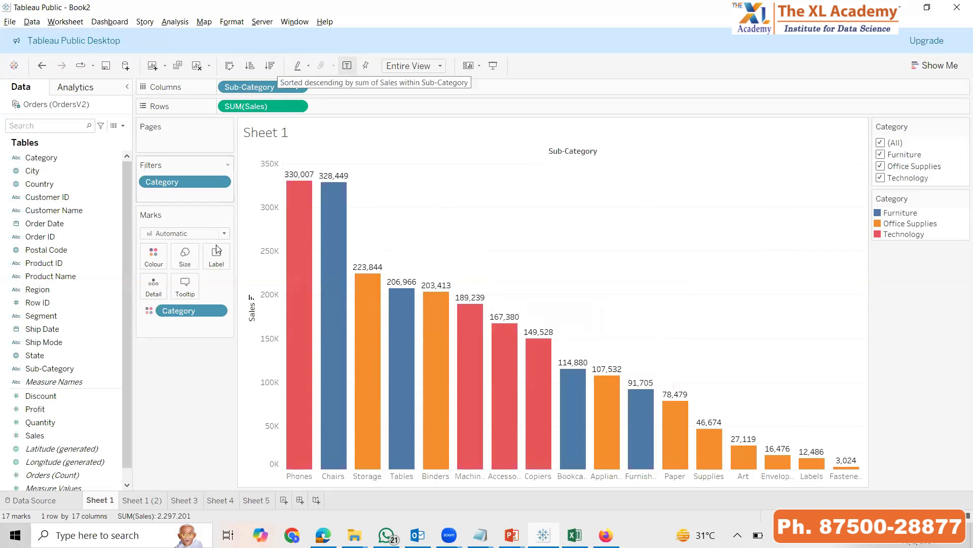
pyautogui.click(251, 299)
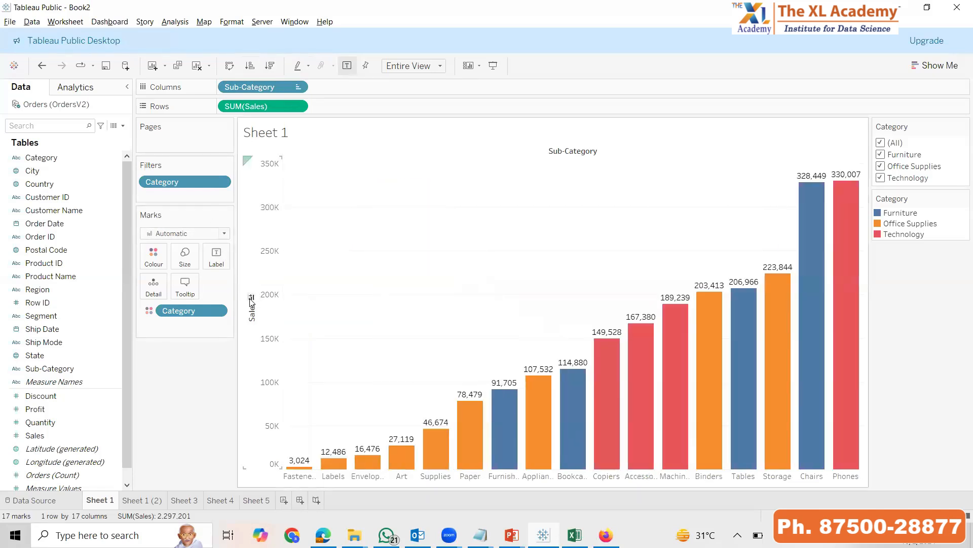
pyautogui.click(251, 299)
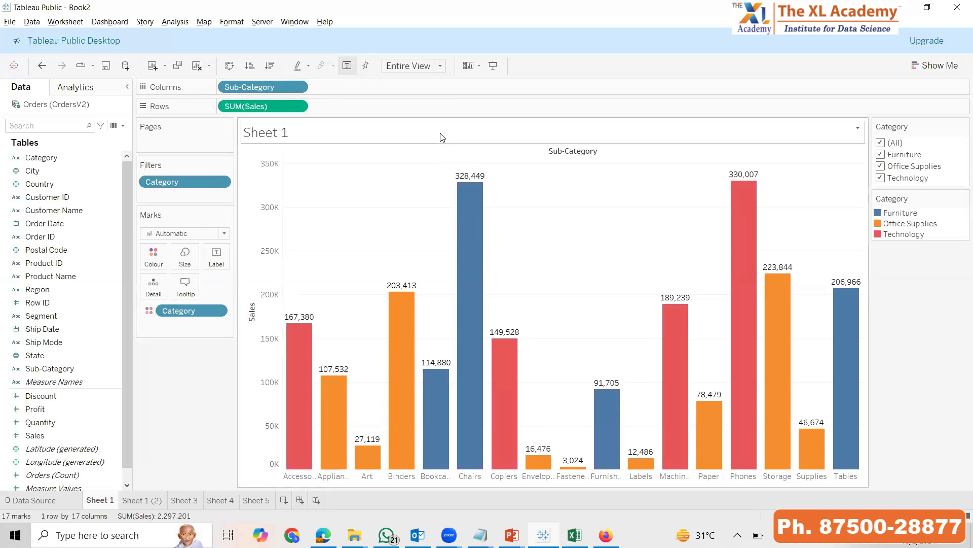
# Open the sort settings of the Sub-Category field in Columns and sort by data source order, descending
pyautogui.click(298, 88)
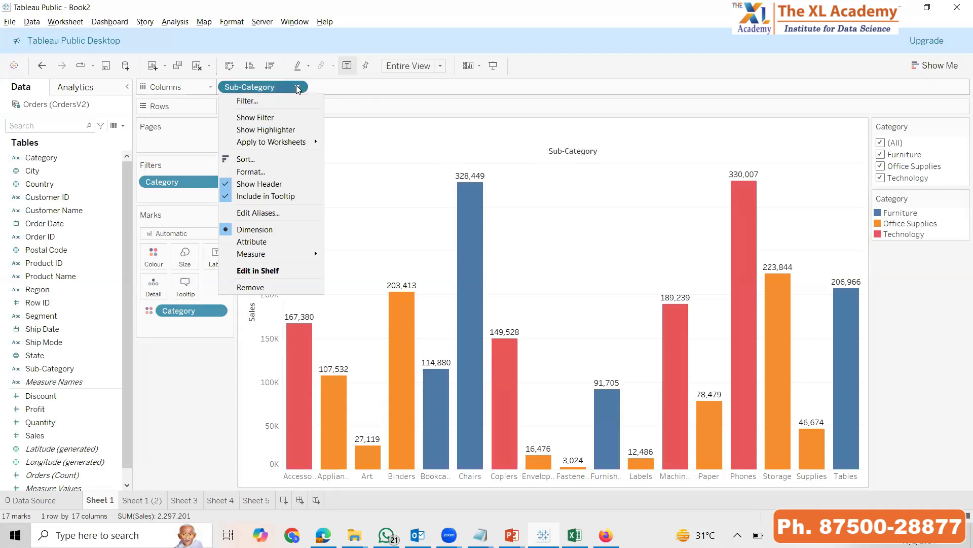
pyautogui.click(264, 160)
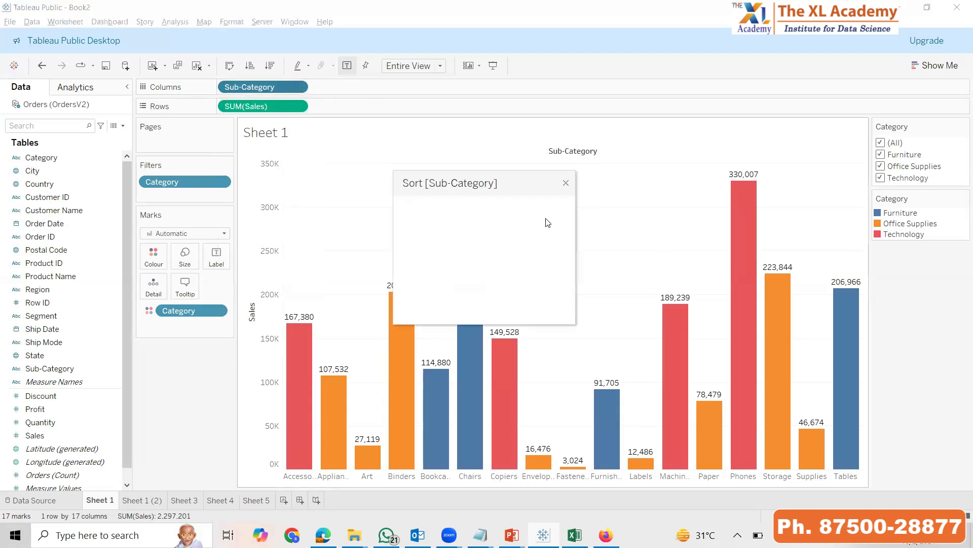
pyautogui.click(506, 228)
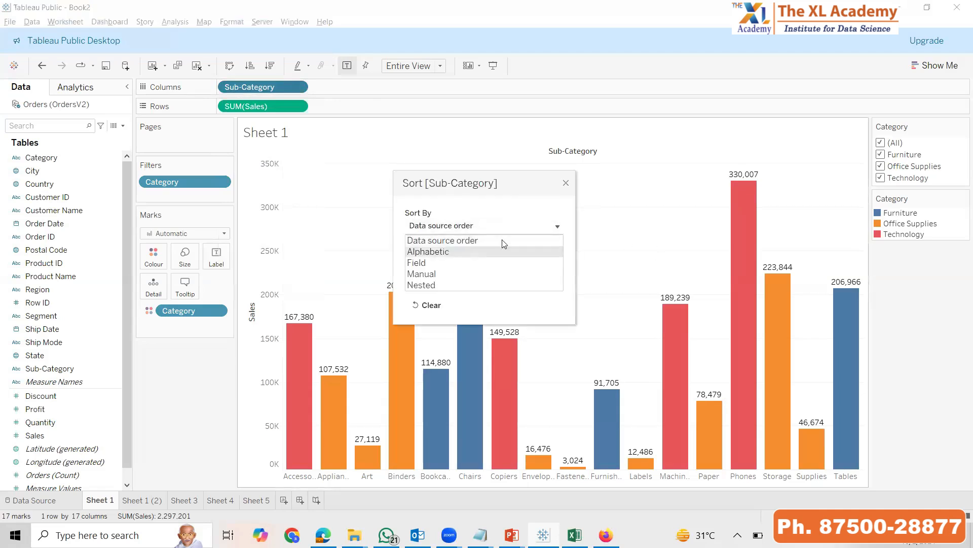
pyautogui.click(504, 241)
pyautogui.click(437, 277)
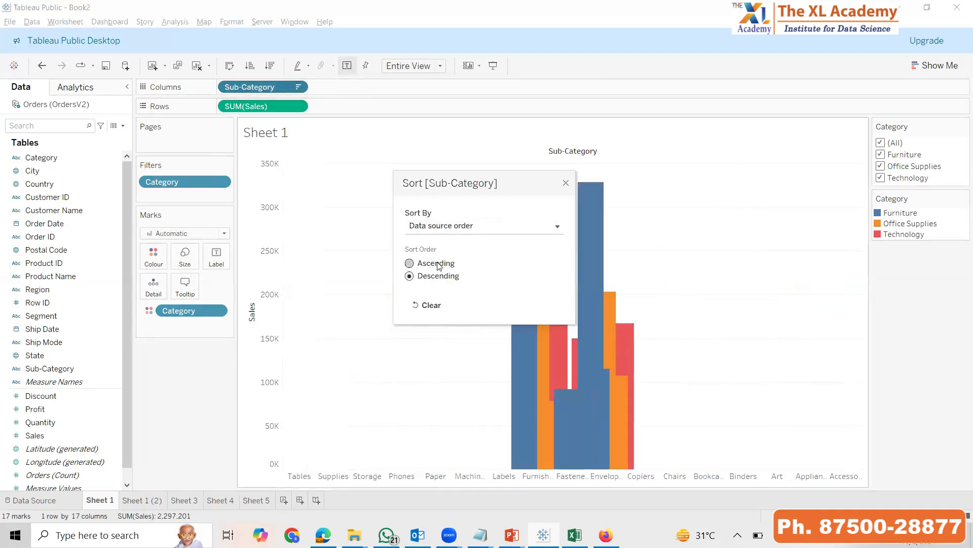
# Sort Sub-Category alphabetically, trying ascending and descending order
pyautogui.click(458, 227)
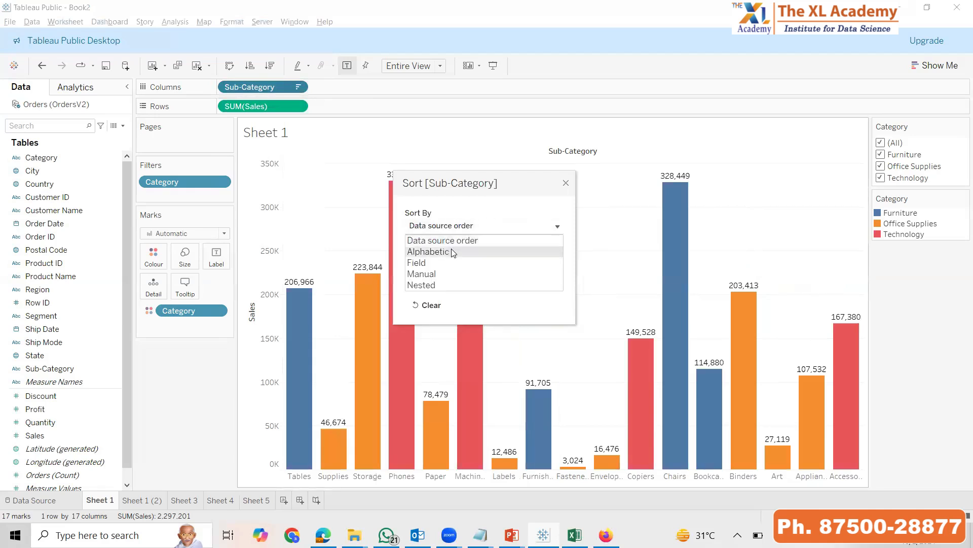
pyautogui.click(453, 252)
pyautogui.click(410, 264)
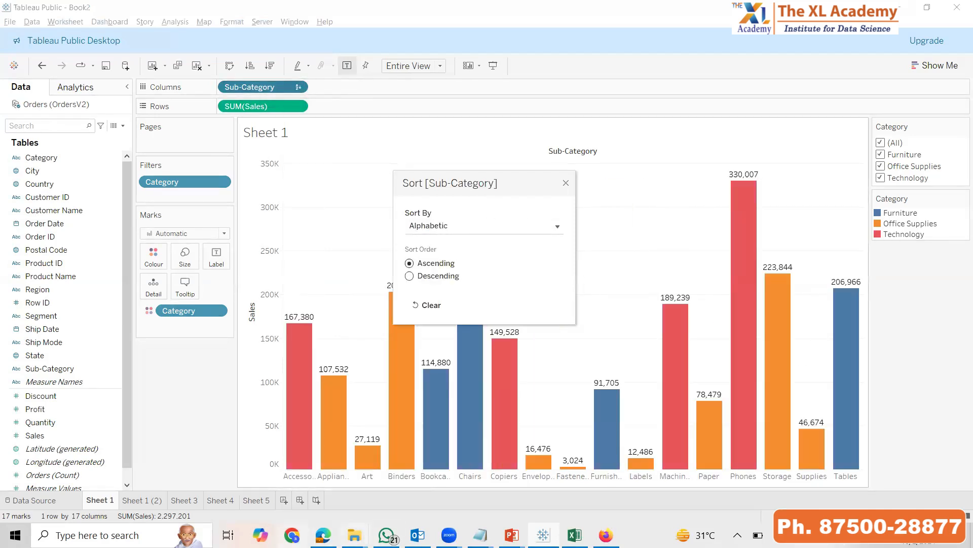
pyautogui.click(410, 276)
# Sort Sub-Category by the sum of the Sales field, trying ascending and settling on descending order
pyautogui.click(449, 226)
pyautogui.click(431, 263)
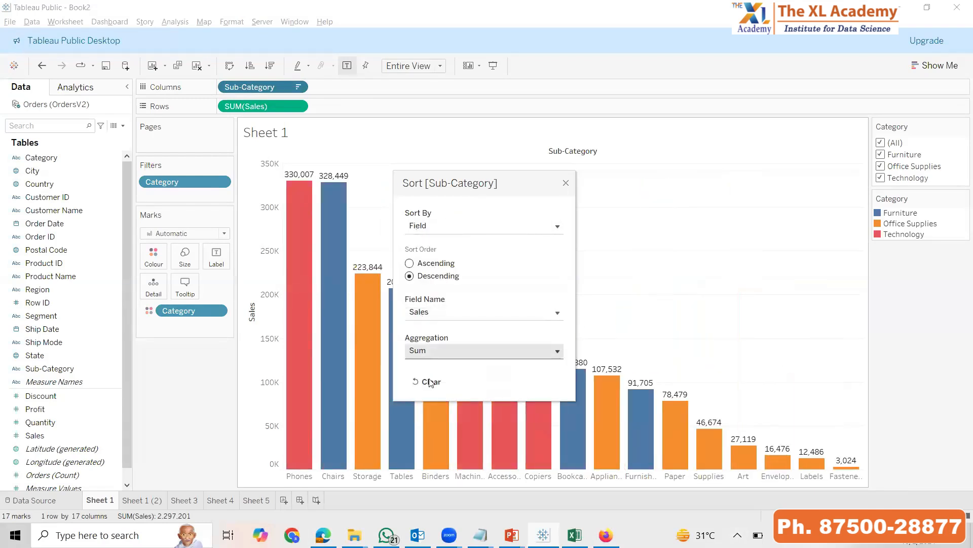
pyautogui.click(445, 267)
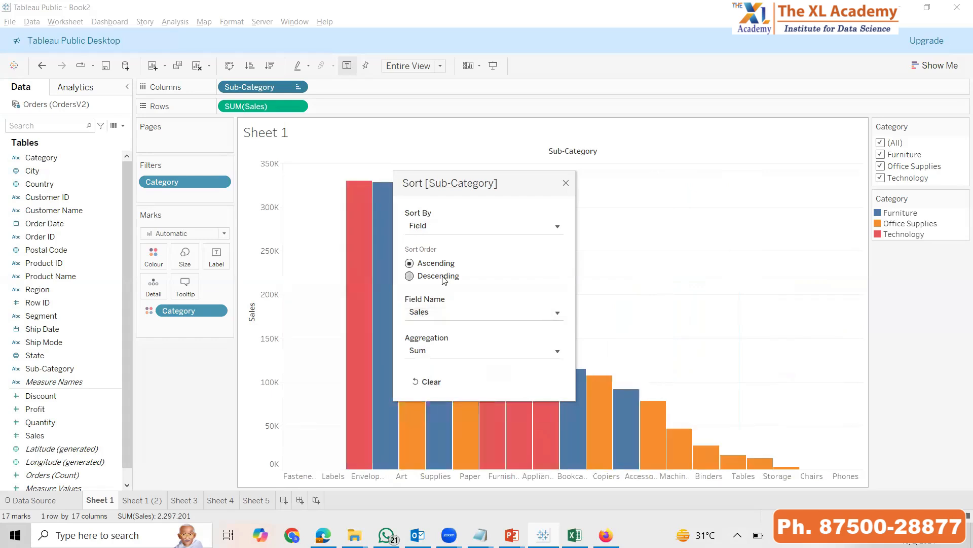
pyautogui.click(443, 276)
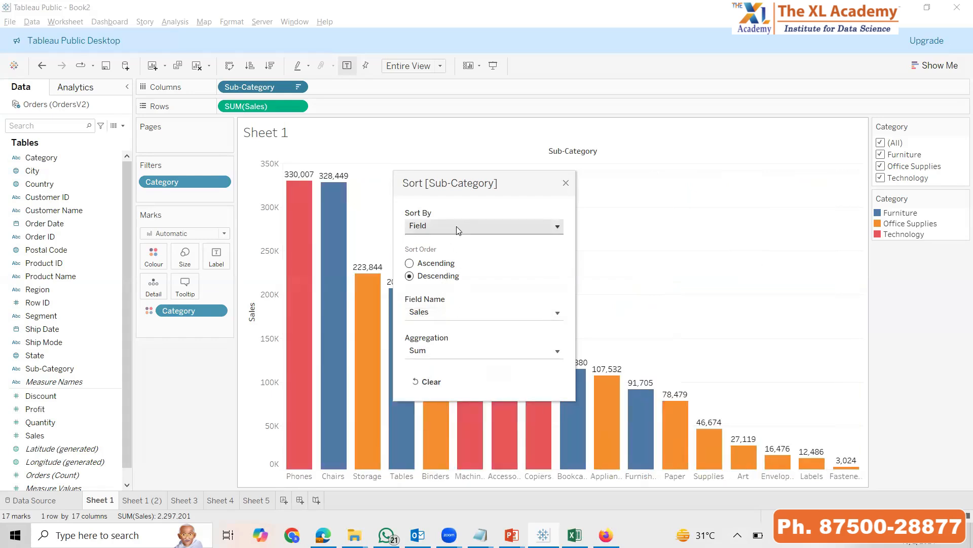
# Sort Sub-Category manually, placing Copiers first and Bookcases second in the order
pyautogui.click(462, 226)
pyautogui.click(437, 274)
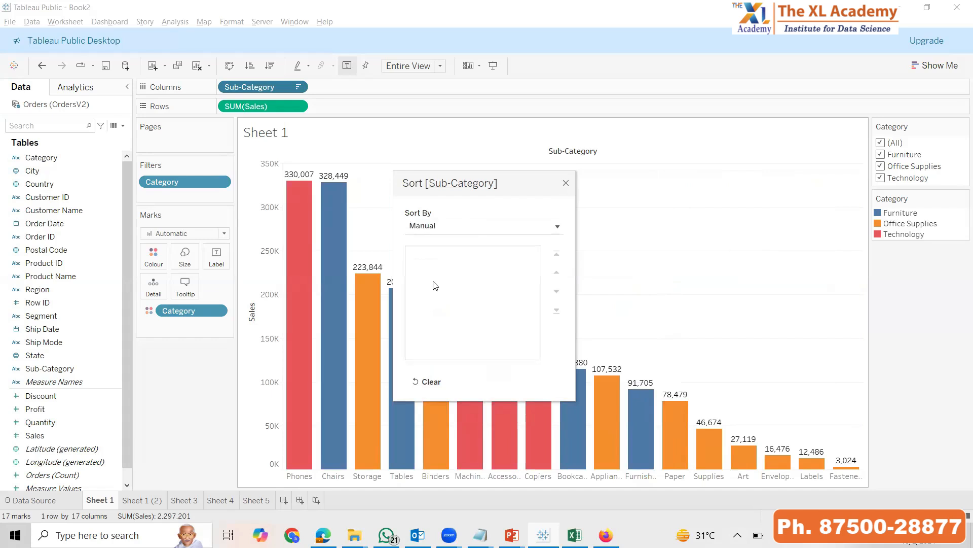
pyautogui.click(430, 342)
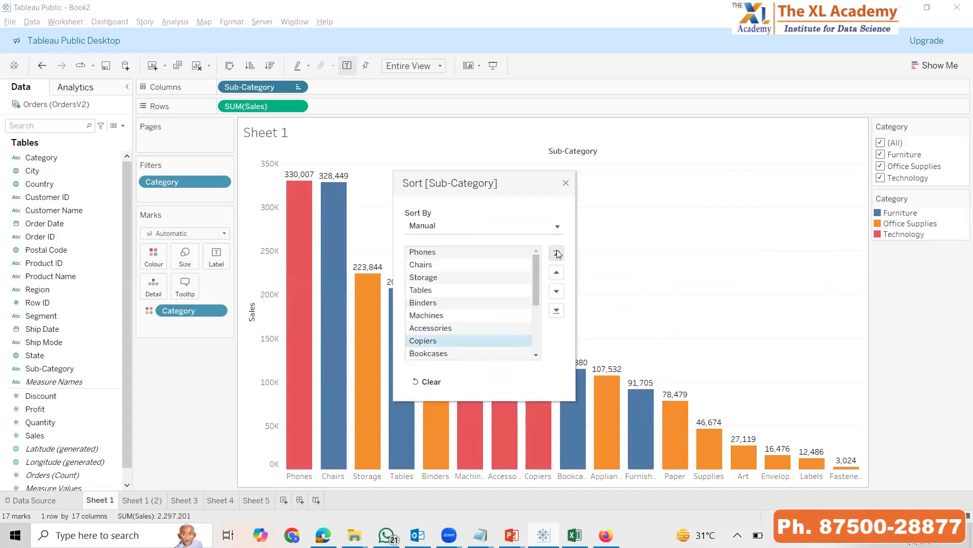
pyautogui.click(557, 254)
pyautogui.click(444, 354)
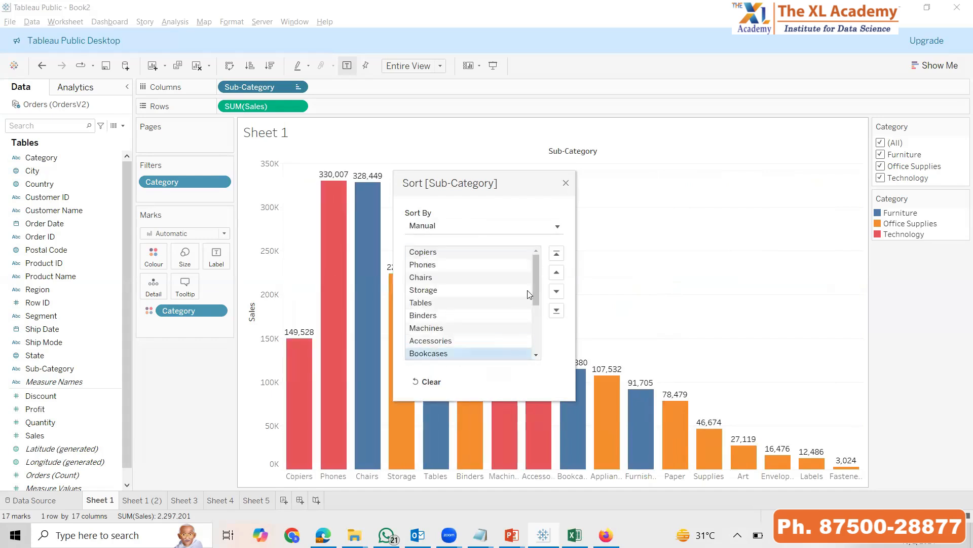
pyautogui.click(557, 253)
pyautogui.click(557, 291)
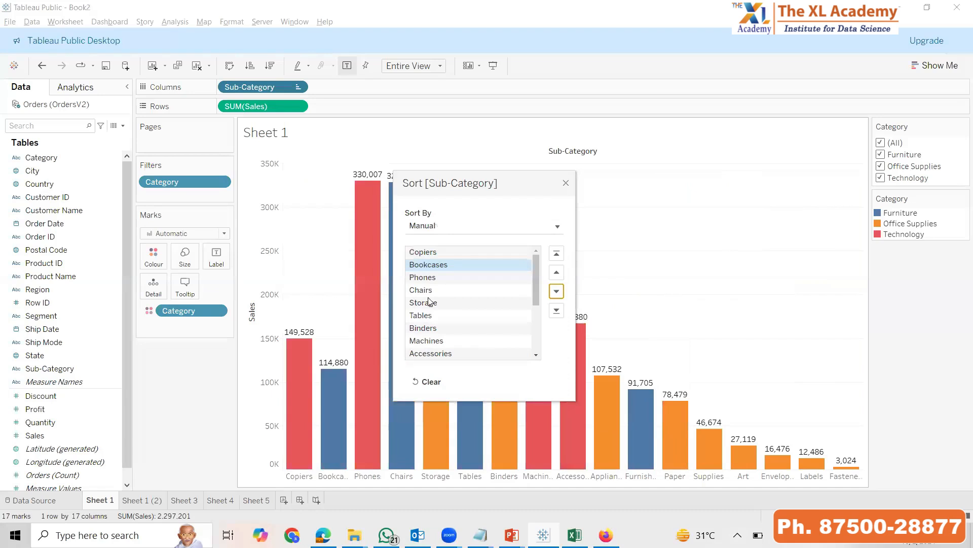
# Try the Nested sort for Sub-Category, switch it back to Field with descending sum of Sales, and close the sort settings
pyautogui.click(448, 227)
pyautogui.click(438, 286)
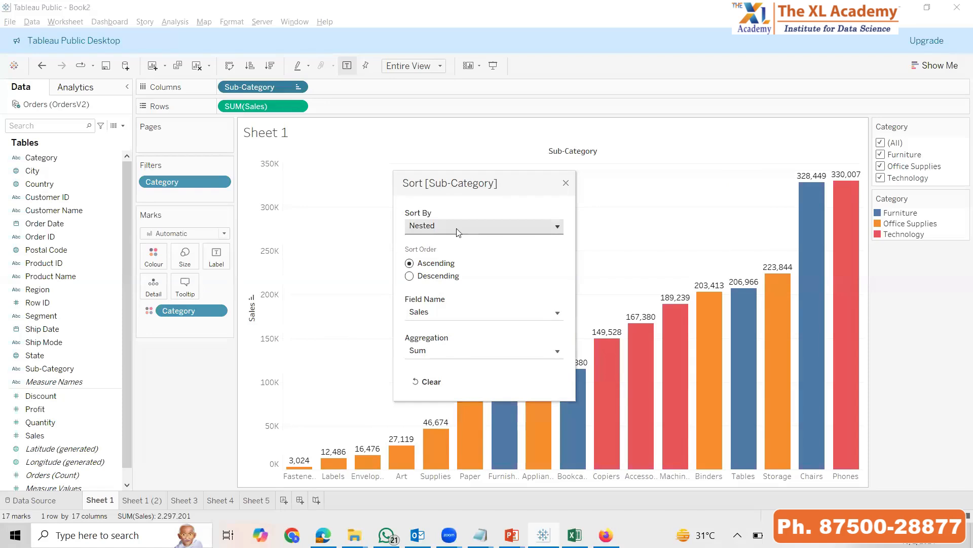
pyautogui.click(458, 226)
pyautogui.click(432, 264)
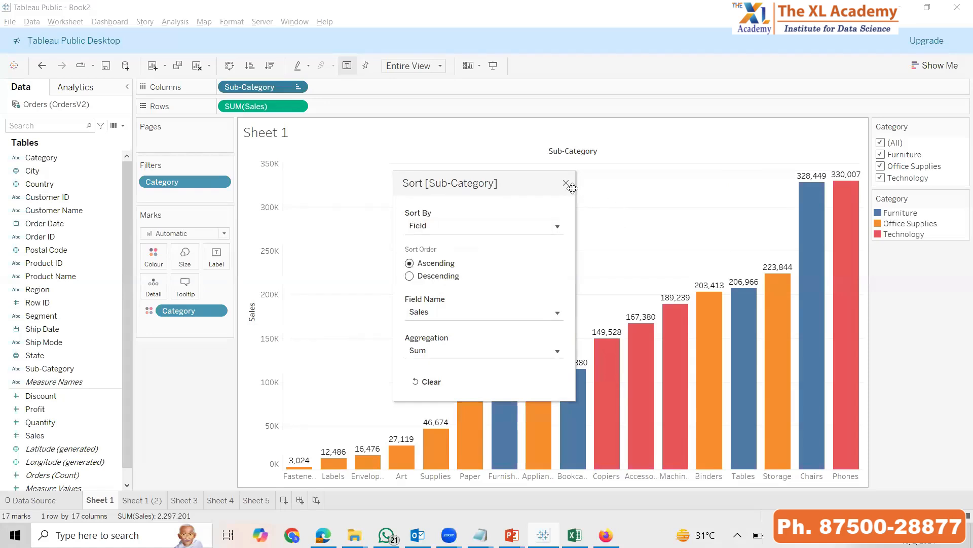
pyautogui.click(451, 277)
pyautogui.click(565, 183)
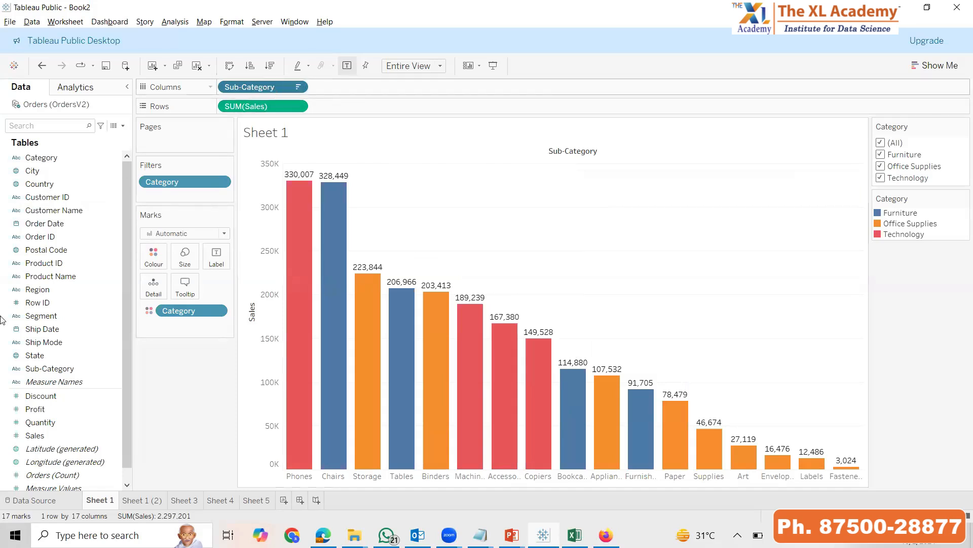
# Reopen the Sub-Category sort settings, review the available Sort By options, and close them with Field kept
pyautogui.click(299, 88)
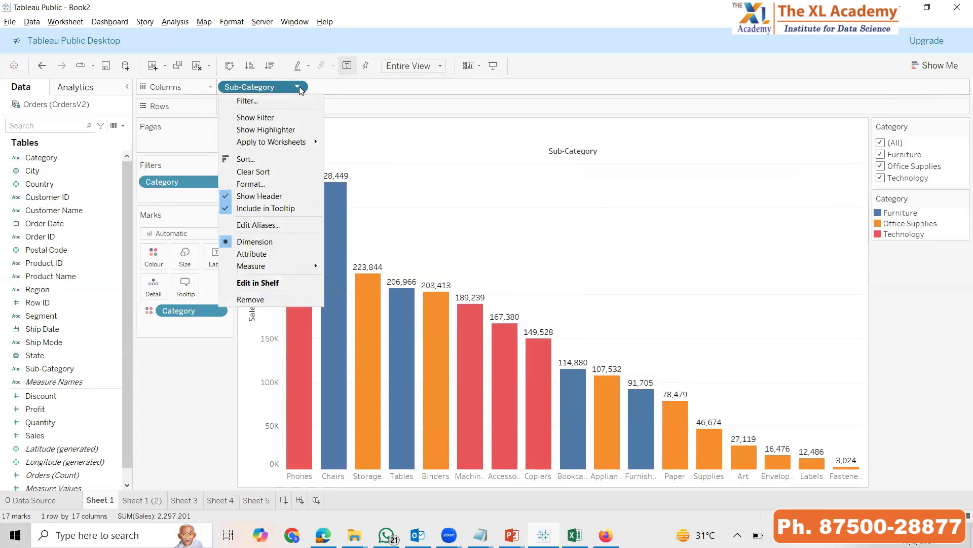
pyautogui.click(241, 159)
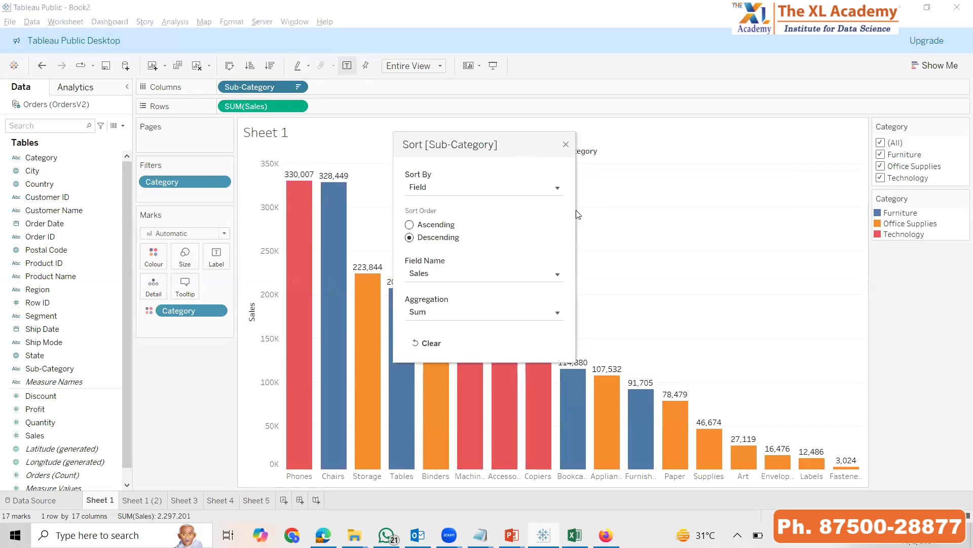
pyautogui.click(486, 188)
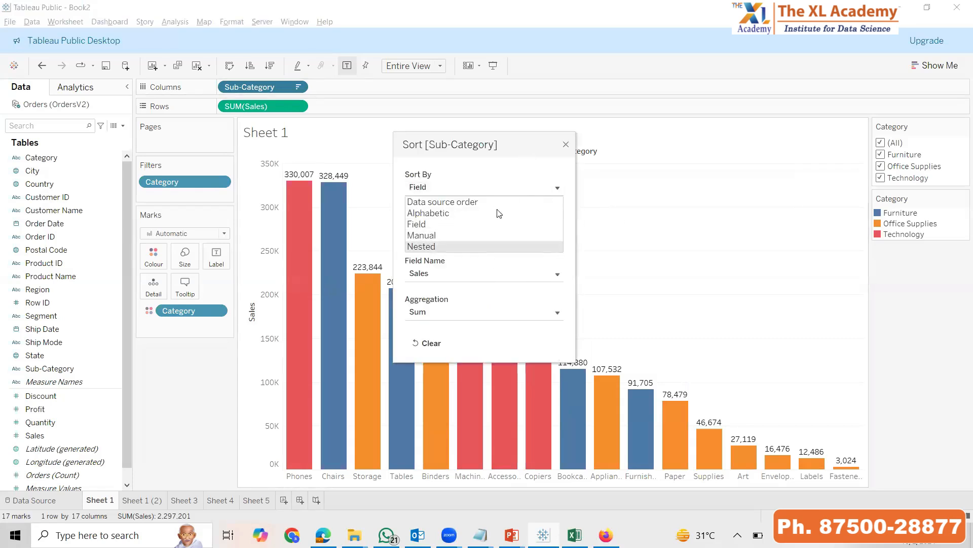
pyautogui.click(480, 224)
pyautogui.click(441, 224)
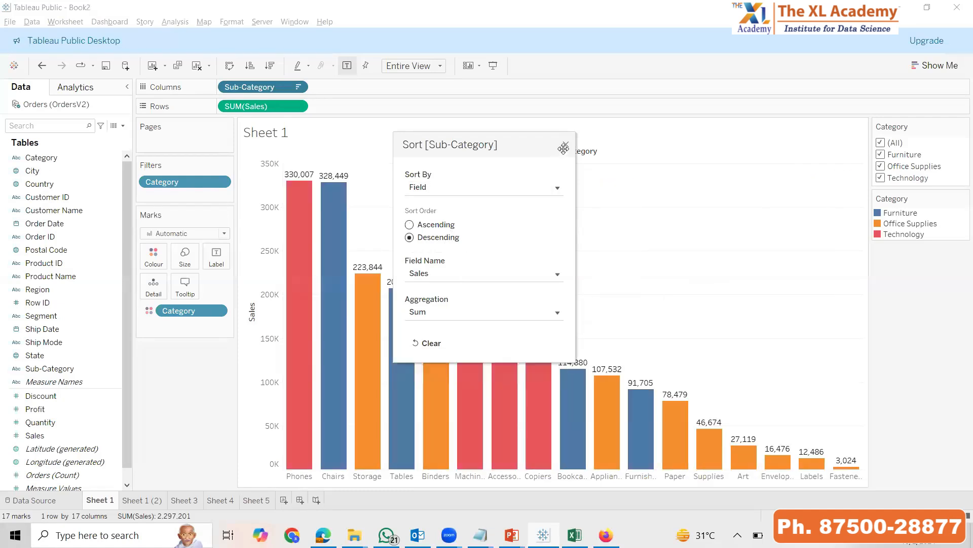
pyautogui.click(566, 145)
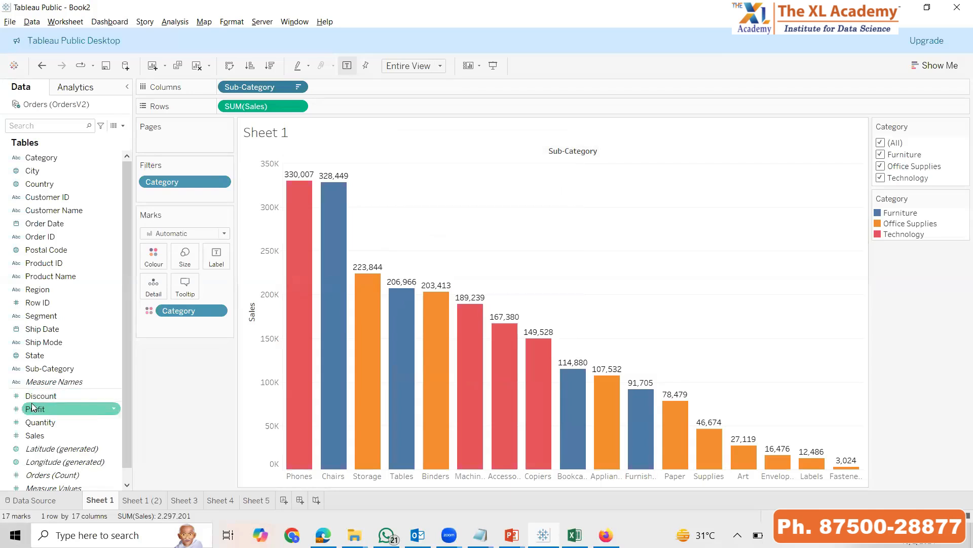
# Colour the bars by Profit and sort Sub-Category by Profit in descending order
pyautogui.moveTo(47, 410); pyautogui.dragTo(154, 256)
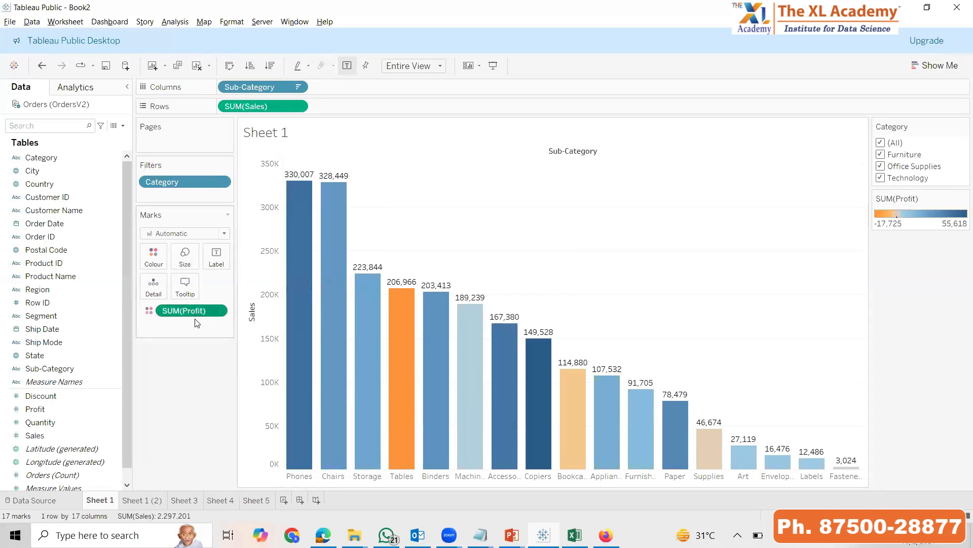
pyautogui.click(270, 69)
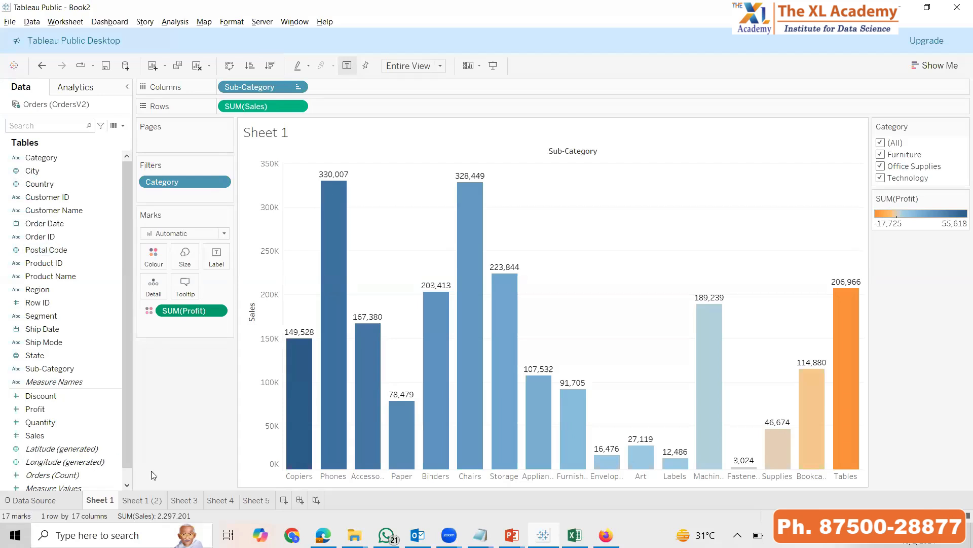
# Review the Sort Fields options on the data source page and the sort commands of Sub-Category on Sheet 1
pyautogui.click(34, 499)
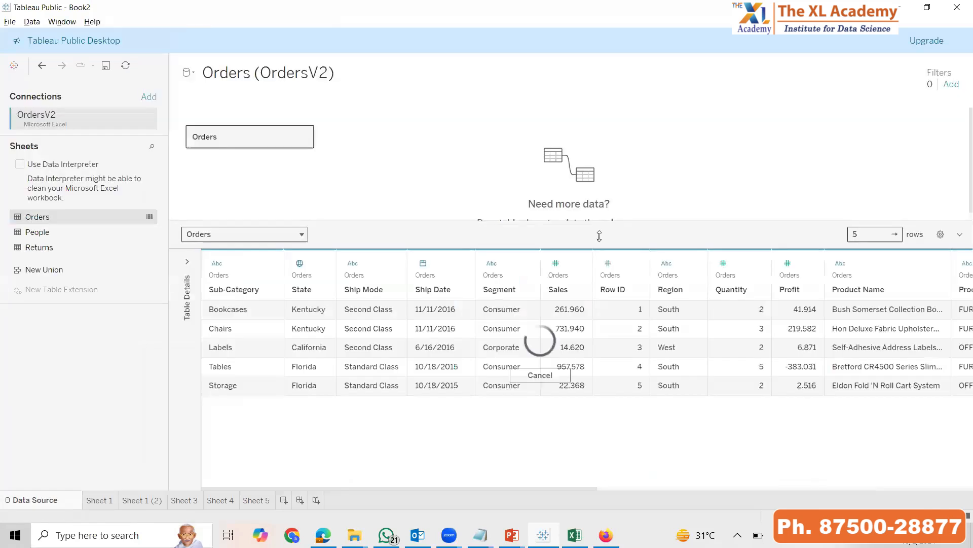
pyautogui.click(941, 235)
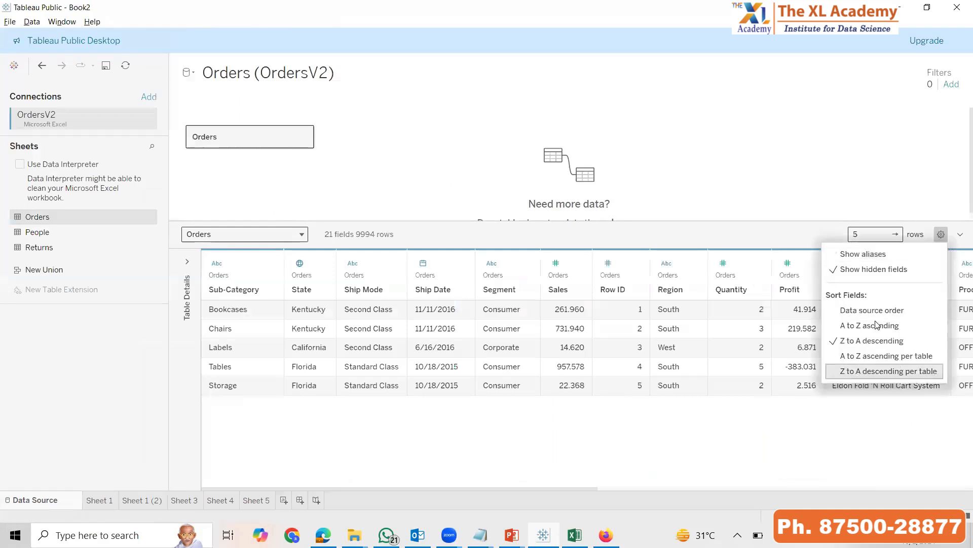
pyautogui.click(869, 422)
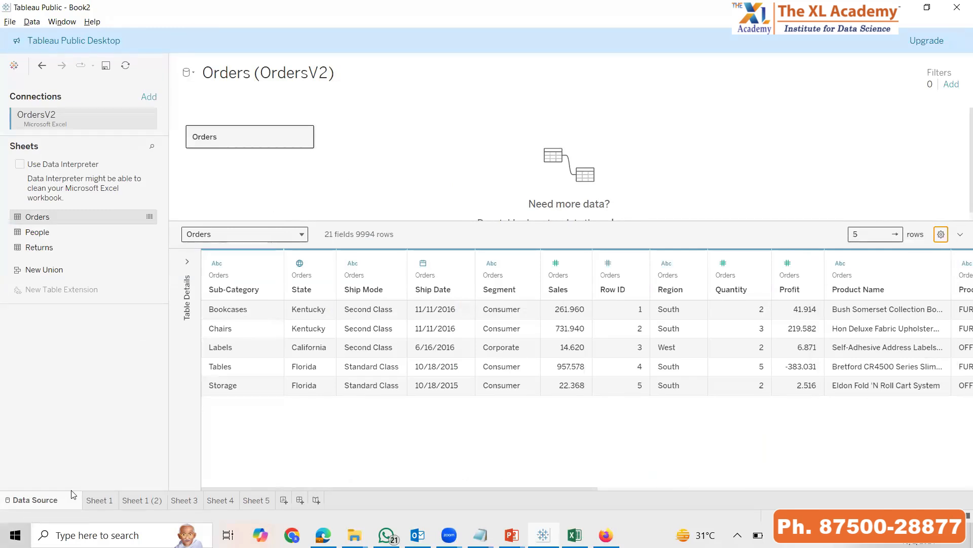
pyautogui.click(113, 503)
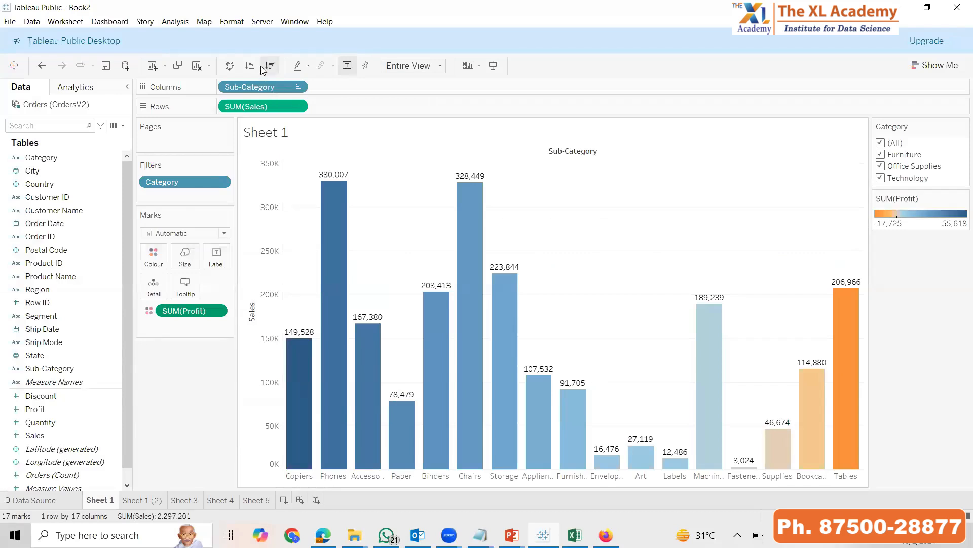
pyautogui.click(295, 87)
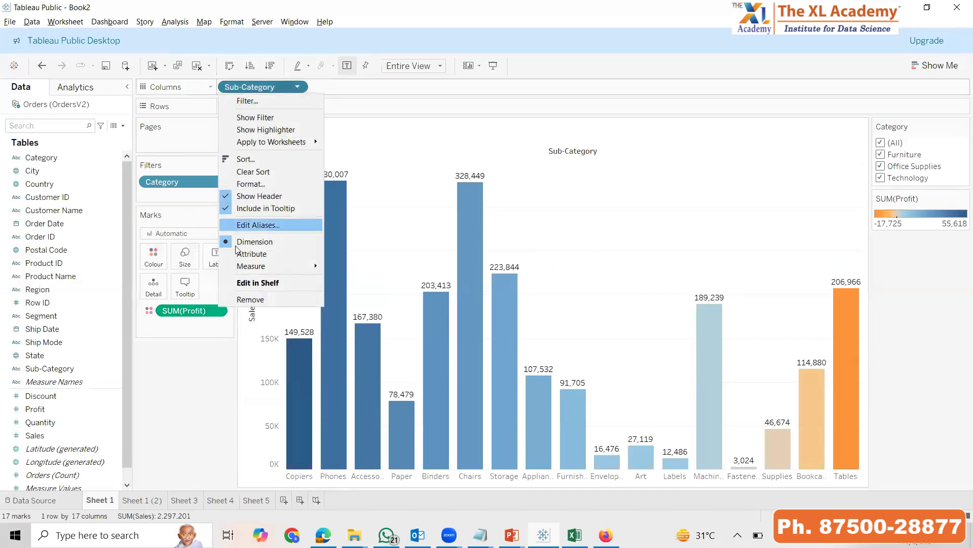
pyautogui.click(190, 313)
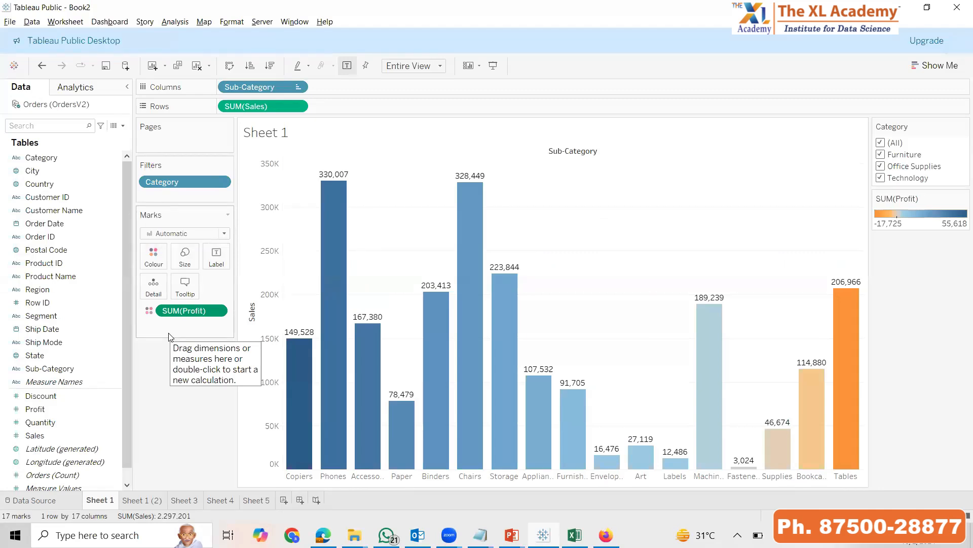
# Switch to the PowerPoint slide show and go through the sorting slides to the one on creating hierarchies
pyautogui.hotkey('alt', 'Tab')
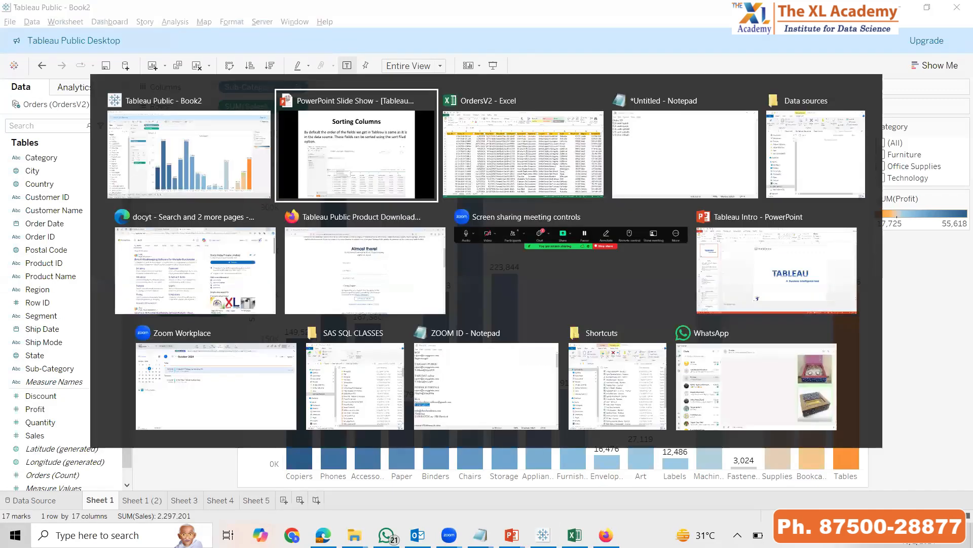
pyautogui.press('Right')
pyautogui.press('Right')
pyautogui.press('Right')
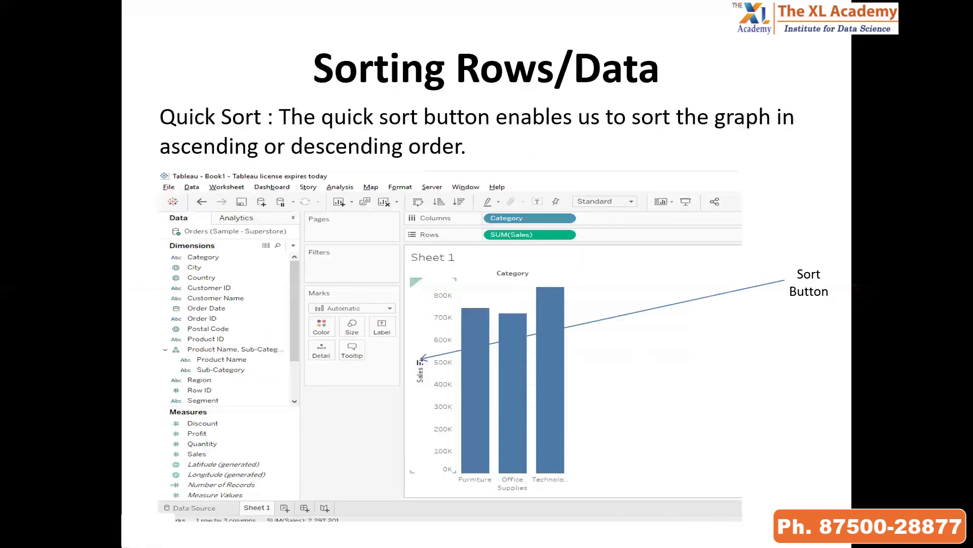
pyautogui.press('Right')
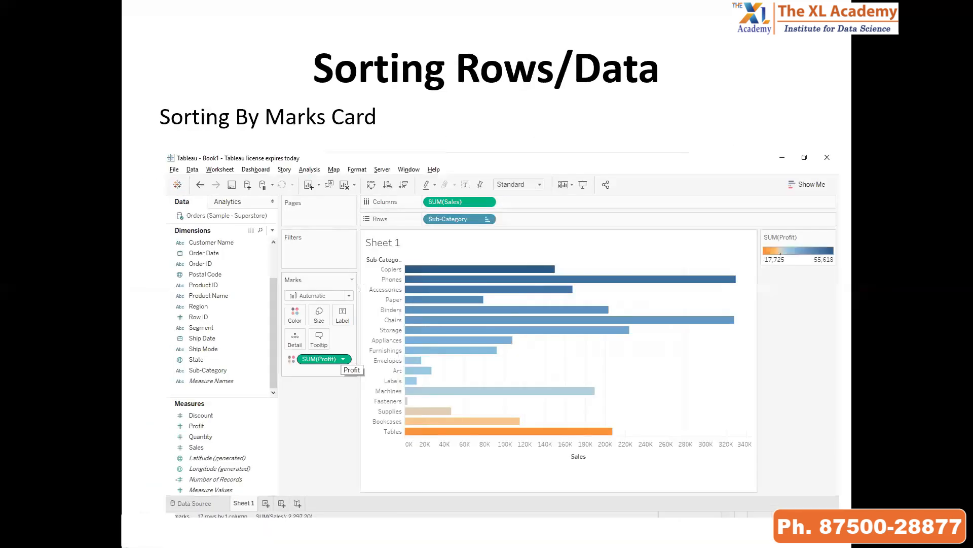
pyautogui.press('Right')
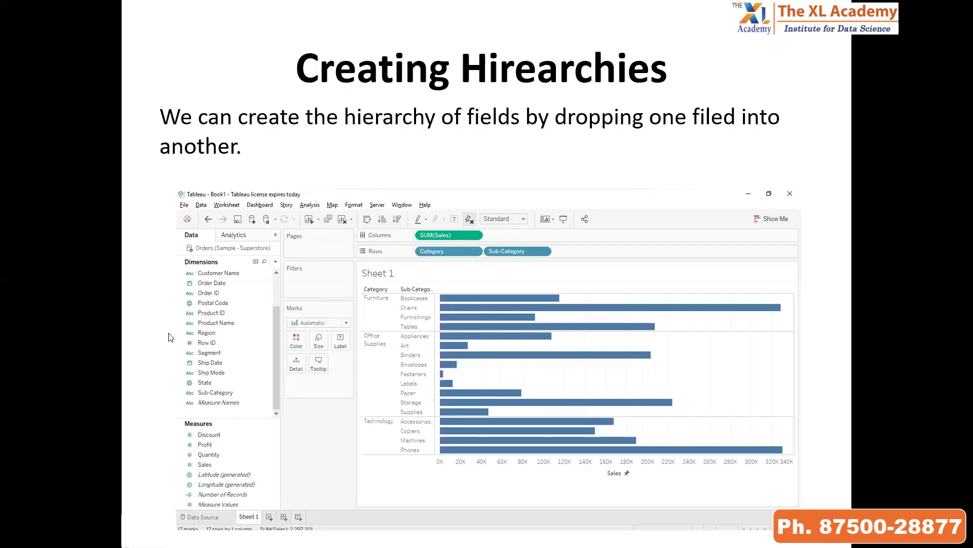
# Switch back to Tableau and build a text table of Sales by Region on Sheet 4
pyautogui.hotkey('alt', 'Tab')
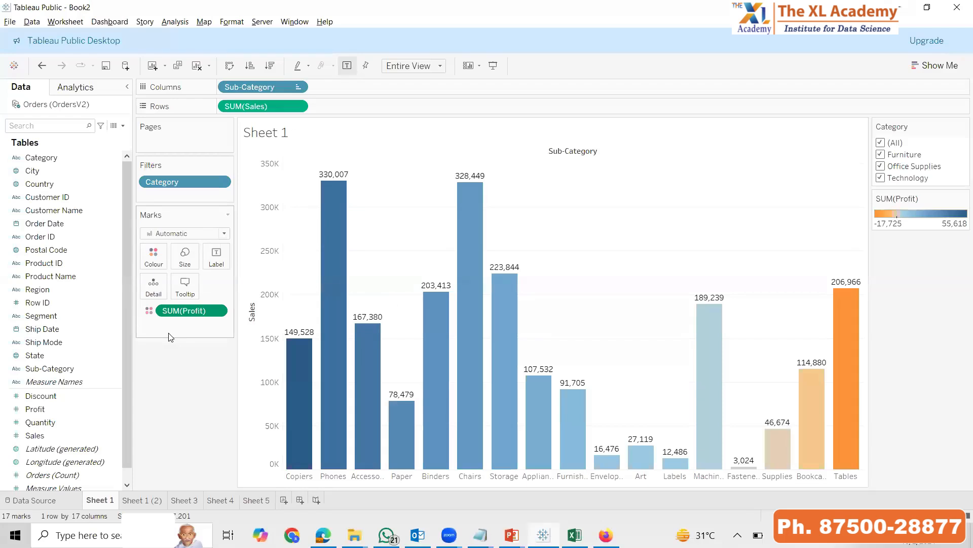
pyautogui.click(178, 501)
pyautogui.click(220, 501)
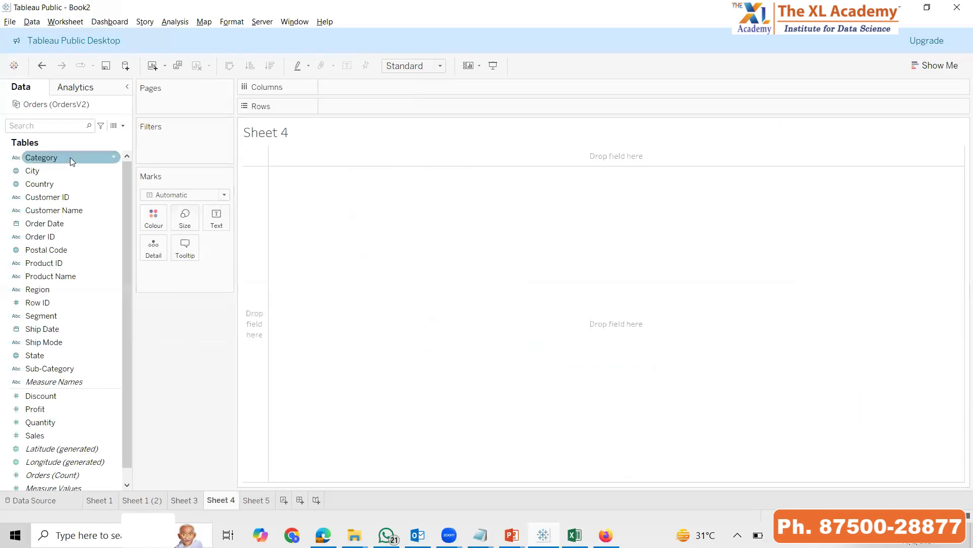
pyautogui.doubleClick(65, 288)
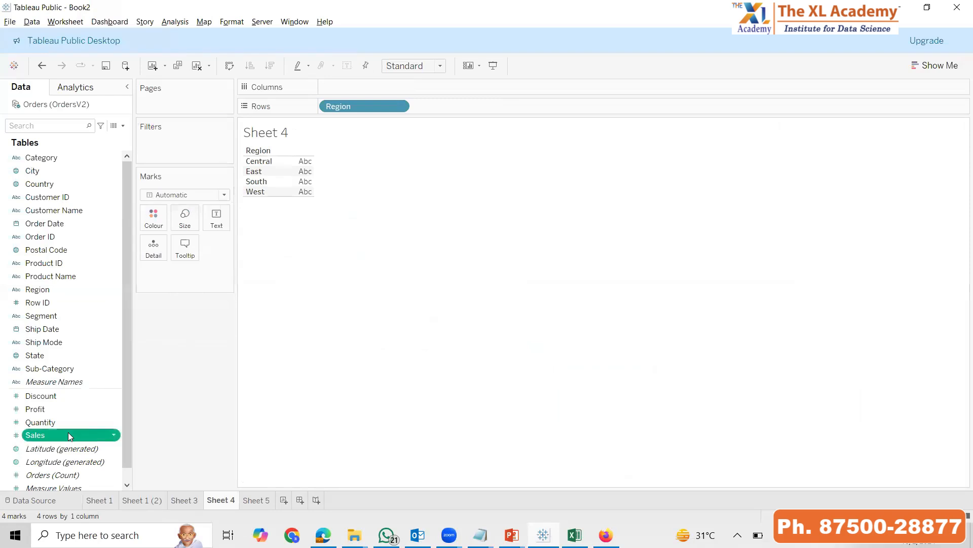
pyautogui.doubleClick(68, 433)
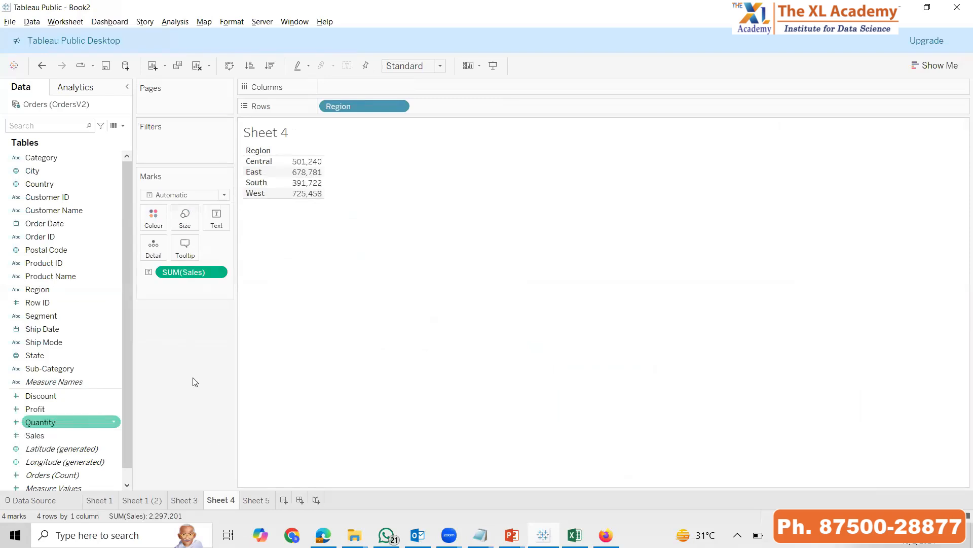
# Add Segment, Category and Sub-Category after Region in Rows to break the Sales table down further
pyautogui.click(51, 316)
pyautogui.moveTo(382, 282); pyautogui.dragTo(436, 106)
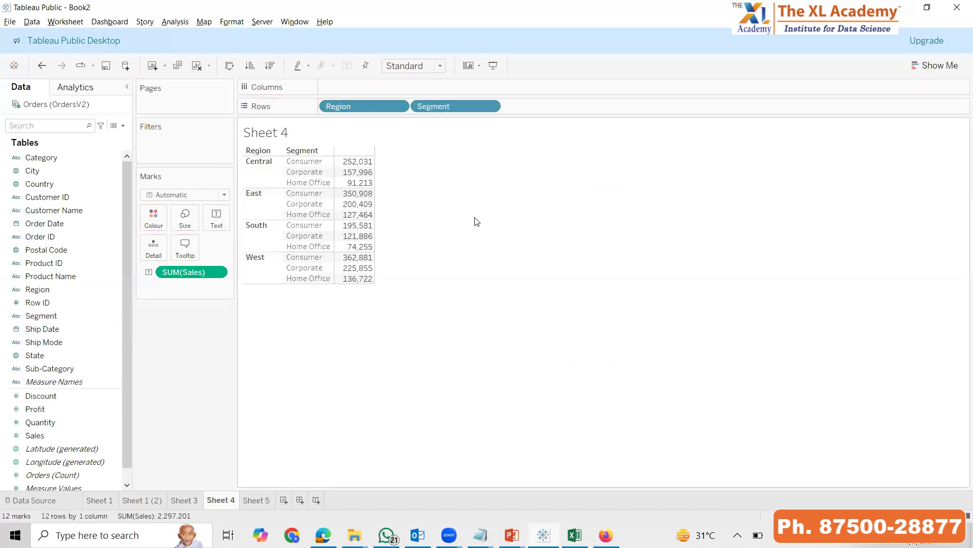
pyautogui.click(46, 158)
pyautogui.moveTo(49, 160); pyautogui.dragTo(483, 163)
pyautogui.moveTo(66, 368); pyautogui.dragTo(724, 105)
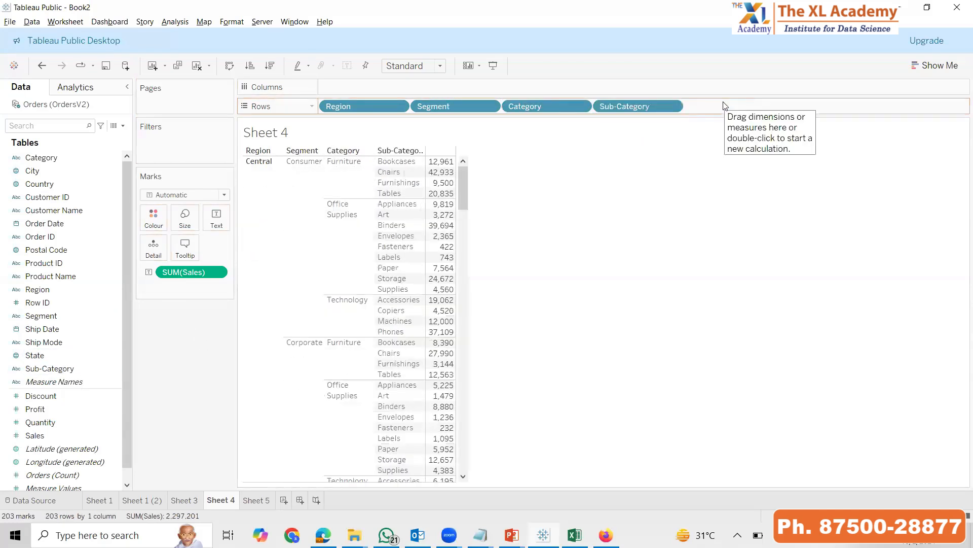
# Remove Sub-Category from Rows, checking the table in presentation mode before and after the removal
pyautogui.press('F7')
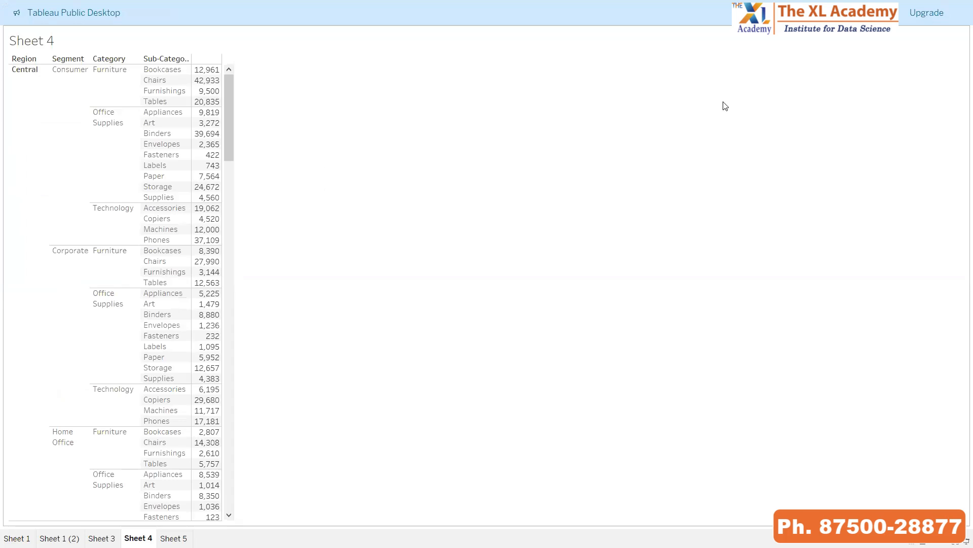
pyautogui.press('Escape')
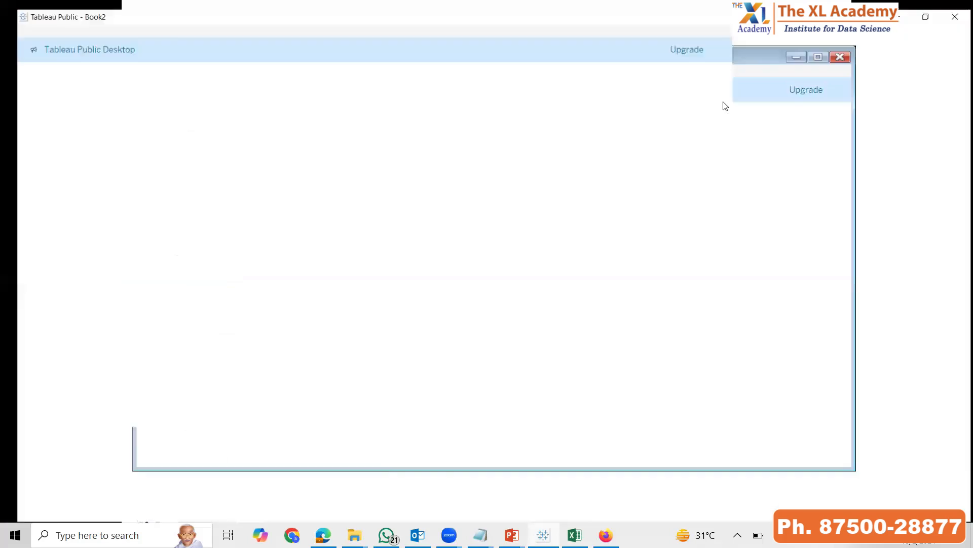
pyautogui.moveTo(618, 113); pyautogui.dragTo(618, 112)
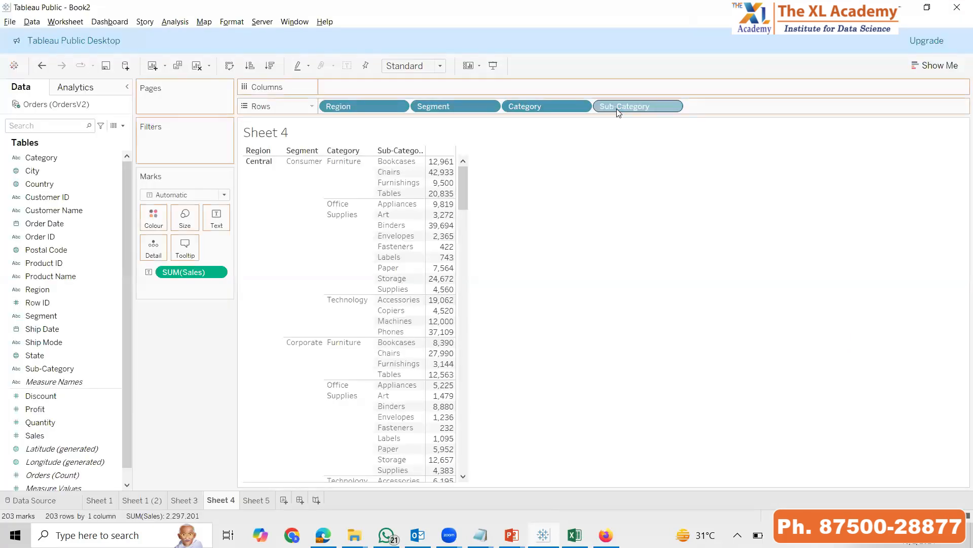
pyautogui.press('Delete')
pyautogui.press('F7')
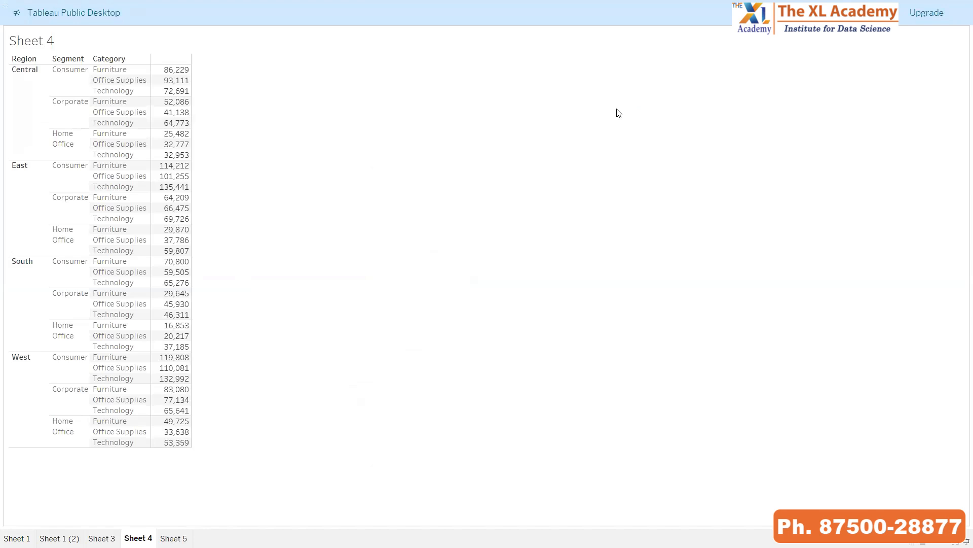
pyautogui.press('F7')
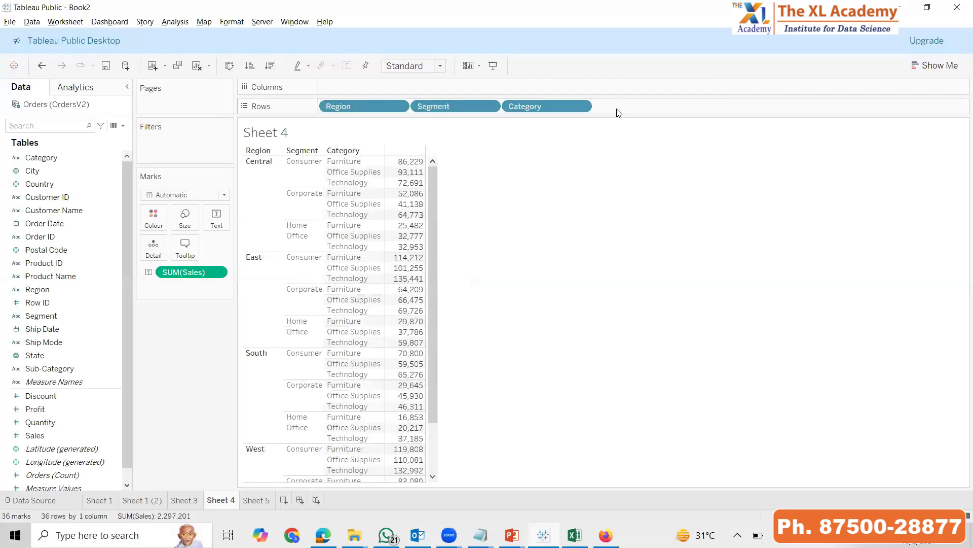
# Remove Category, Segment and Region from Rows one at a time, checking the table in presentation mode between removals
pyautogui.moveTo(684, 69); pyautogui.dragTo(678, 64)
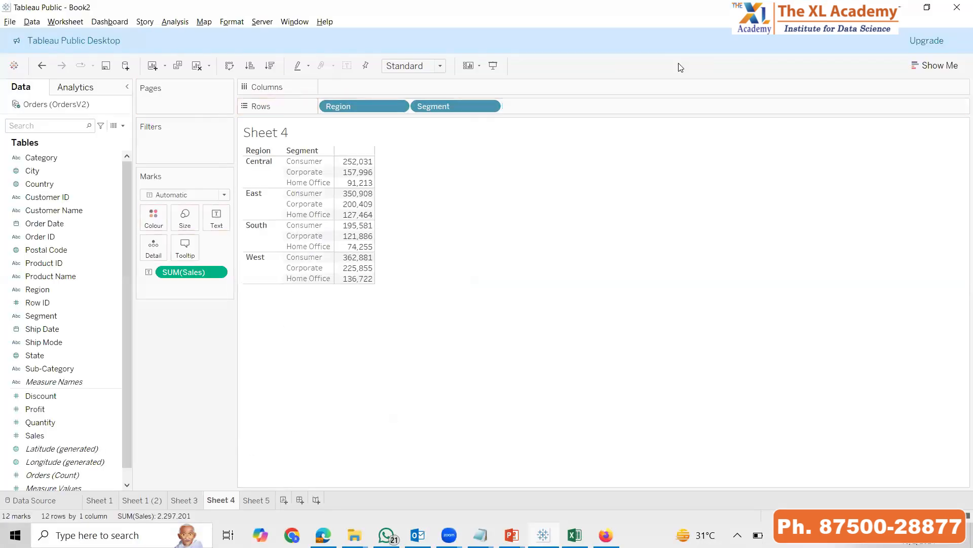
pyautogui.press('F7')
pyautogui.moveTo(422, 107); pyautogui.dragTo(701, 78)
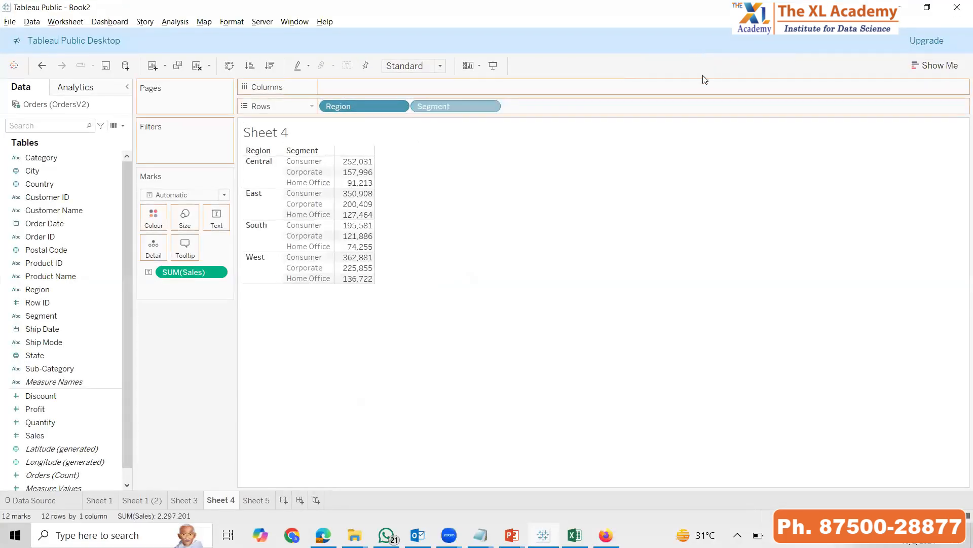
pyautogui.press('F7')
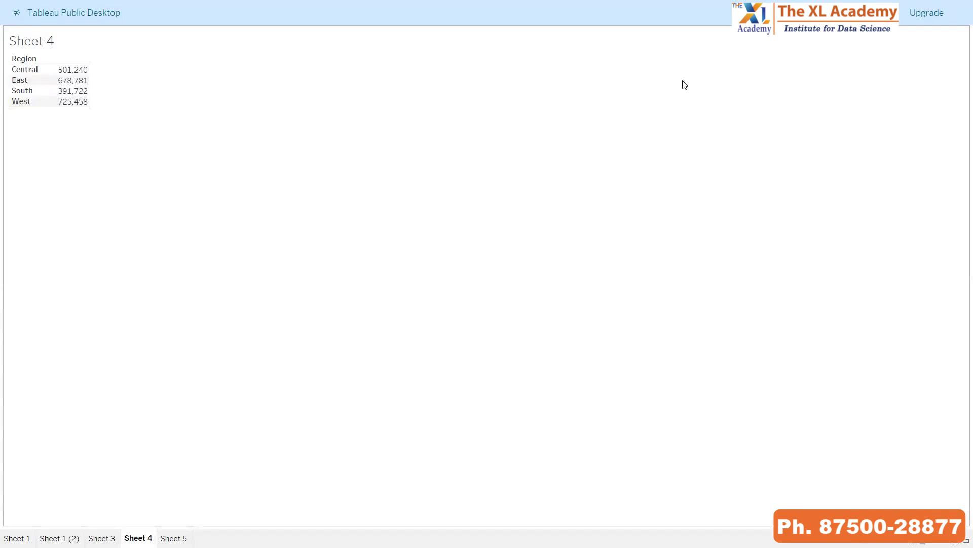
pyautogui.press('Escape')
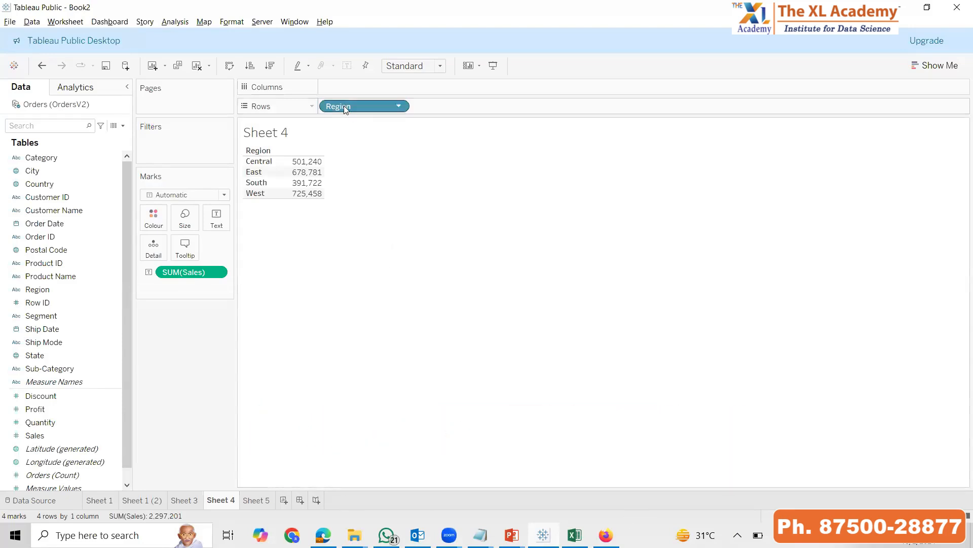
pyautogui.moveTo(350, 105); pyautogui.dragTo(153, 400)
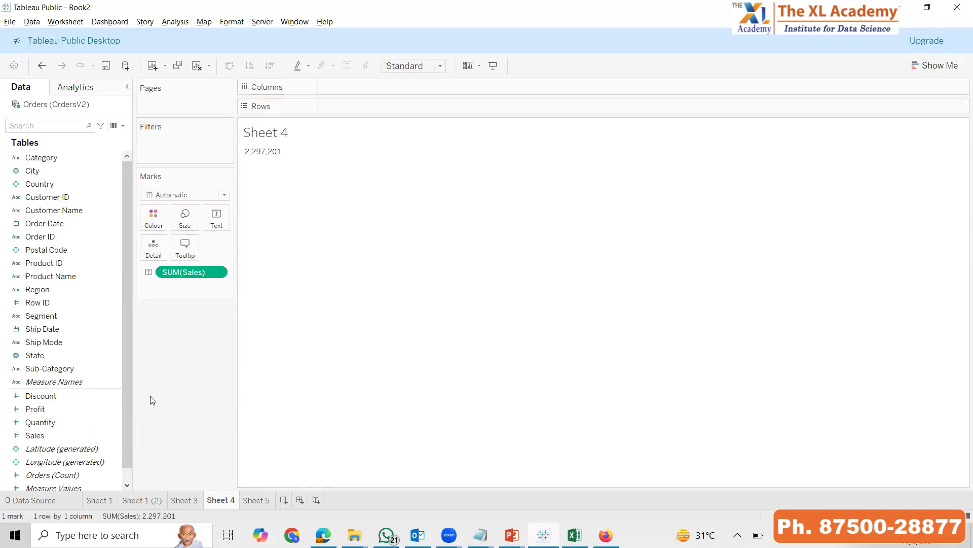
# Create a hierarchy named PD from the Category, Region, Segment and Sub-Category fields
pyautogui.click(70, 158)
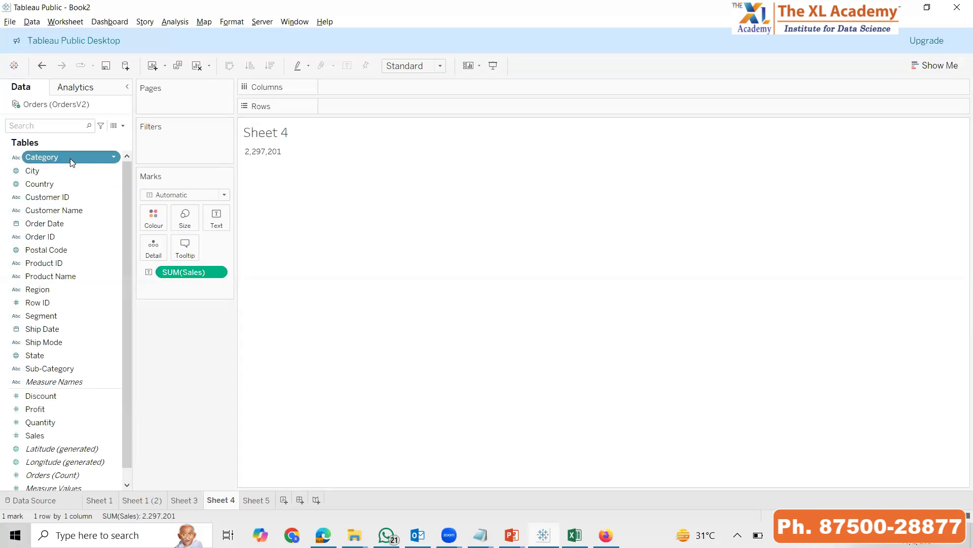
pyautogui.keyDown('ctrl'); pyautogui.click(38, 289); pyautogui.keyUp('ctrl')
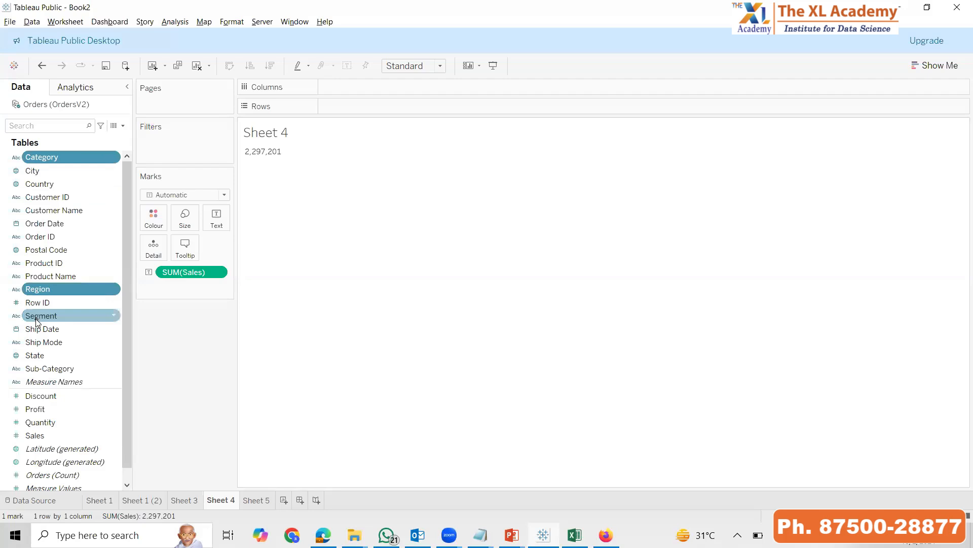
pyautogui.keyDown('ctrl'); pyautogui.click(41, 315); pyautogui.keyUp('ctrl')
pyautogui.keyDown('ctrl'); pyautogui.click(55, 368); pyautogui.keyUp('ctrl')
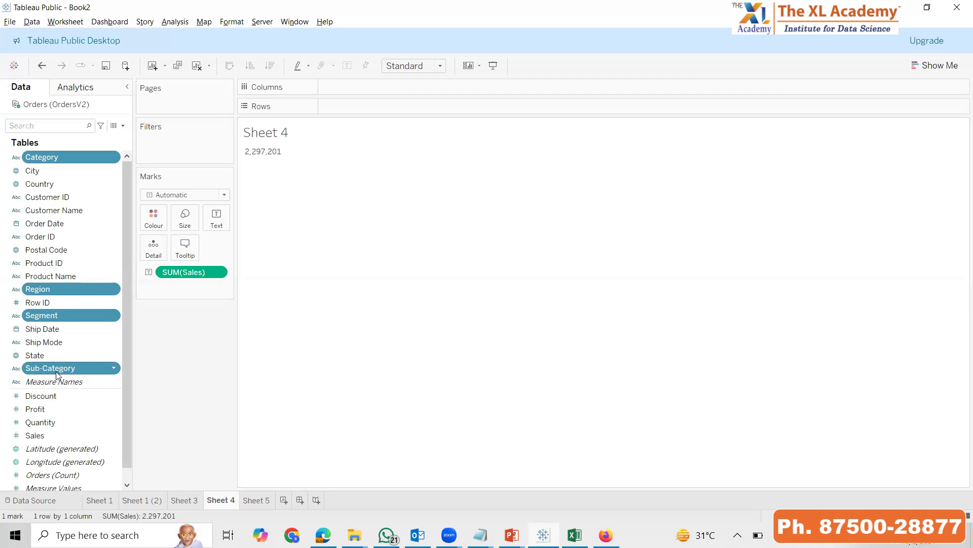
pyautogui.click(113, 159)
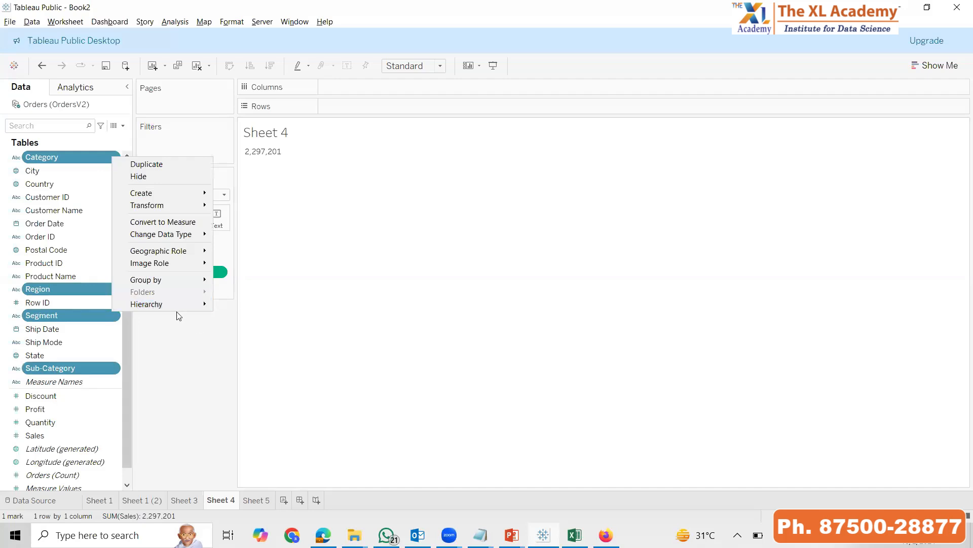
pyautogui.moveTo(184, 307)
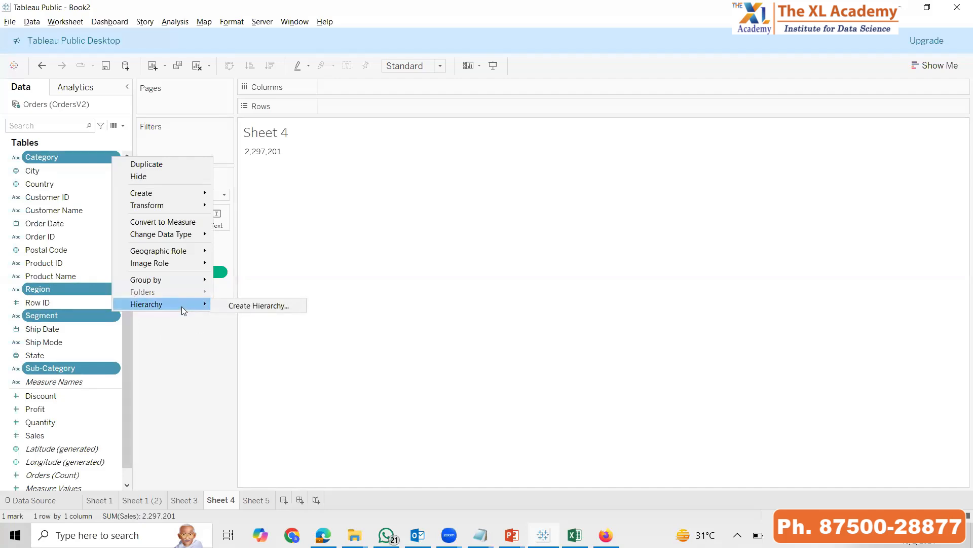
pyautogui.click(250, 305)
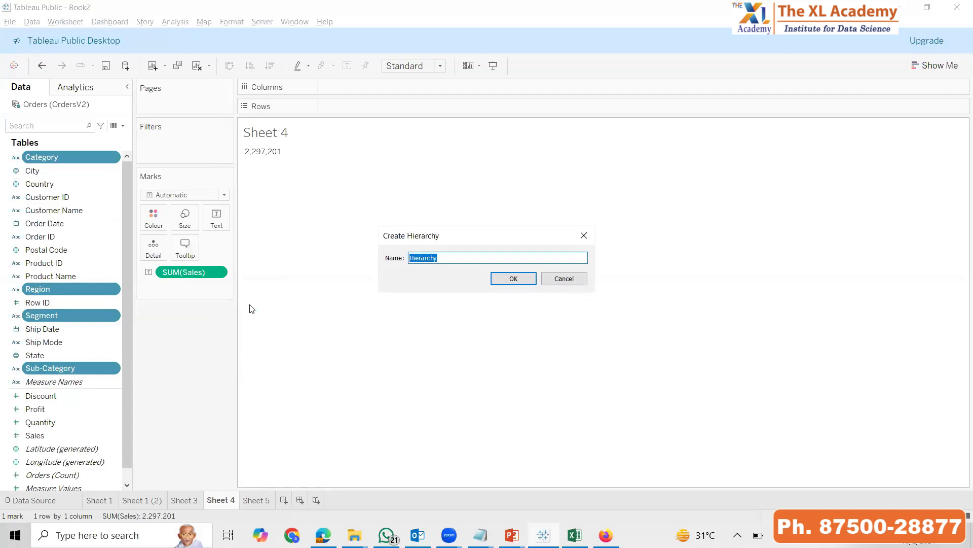
pyautogui.write('PD')
pyautogui.press('Return')
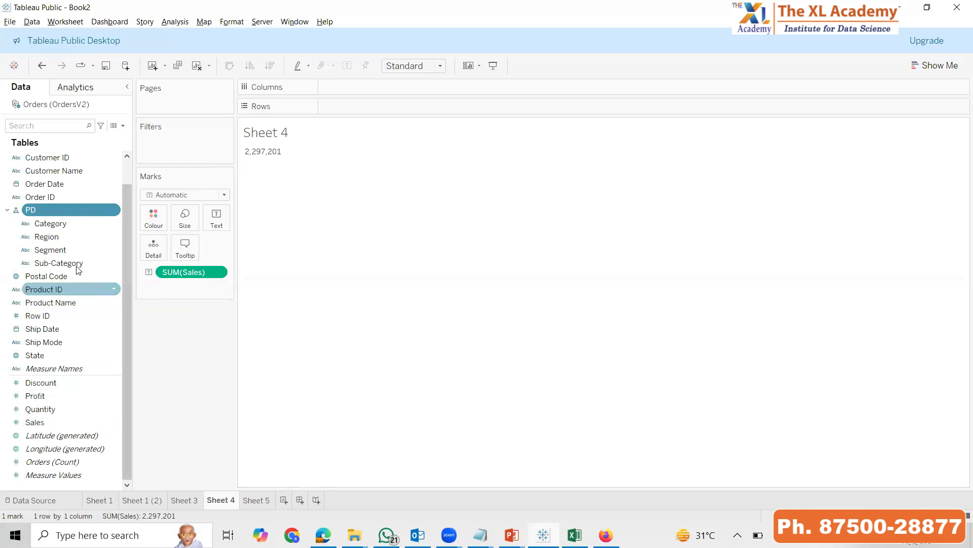
# Reorder the levels of the PD hierarchy to Region, Segment, Category, Sub-Category
pyautogui.click(57, 237)
pyautogui.moveTo(57, 237)
pyautogui.mouseDown()
pyautogui.moveTo(51, 216)
pyautogui.moveTo(50, 232)
pyautogui.mouseUp()
pyautogui.click(55, 253)
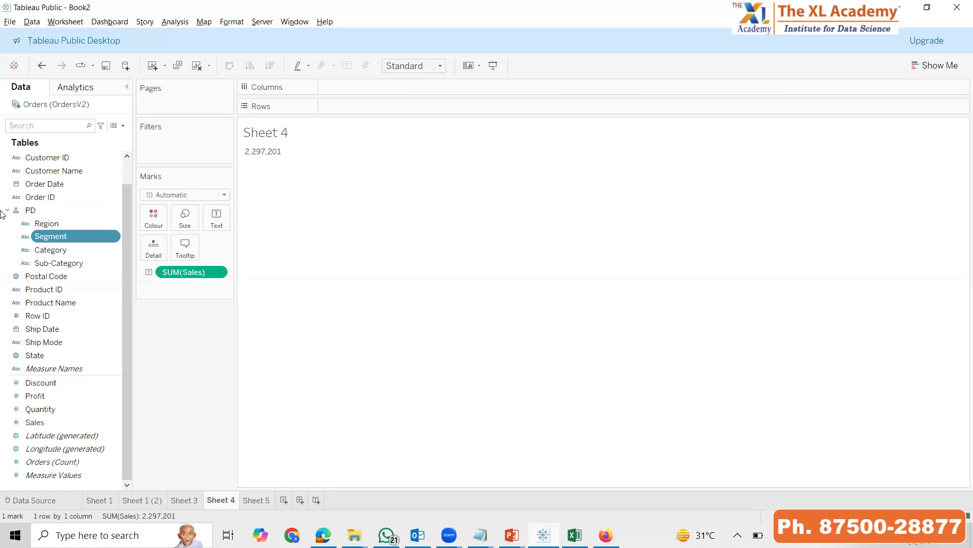
# Add the PD hierarchy to Rows and try its drill-down, expanding from Region and collapsing back to the Region level
pyautogui.moveTo(39, 210); pyautogui.dragTo(360, 107)
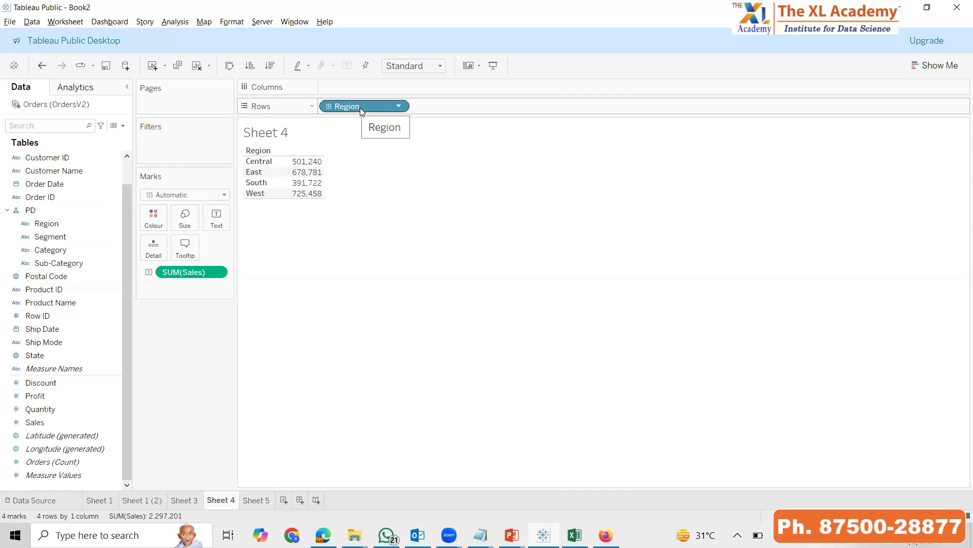
pyautogui.click(329, 106)
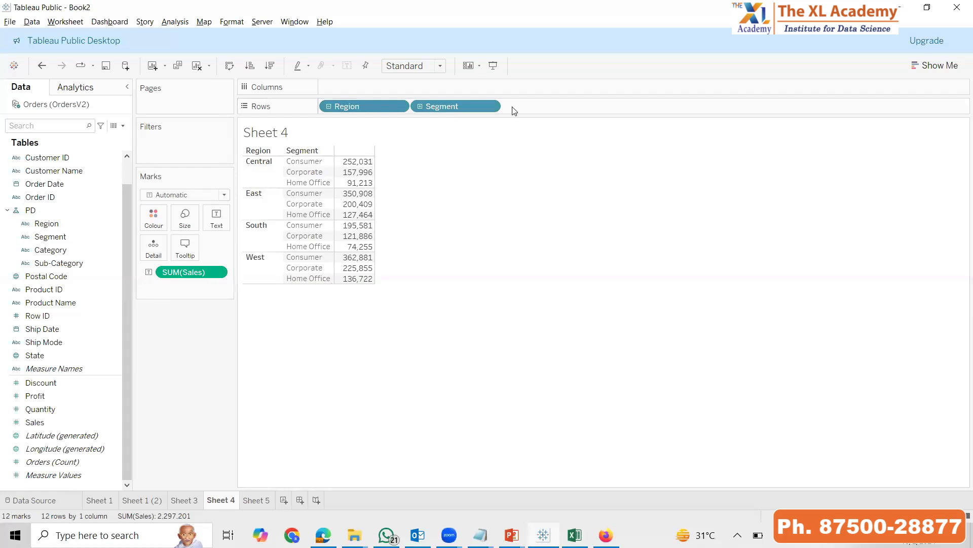
pyautogui.click(420, 106)
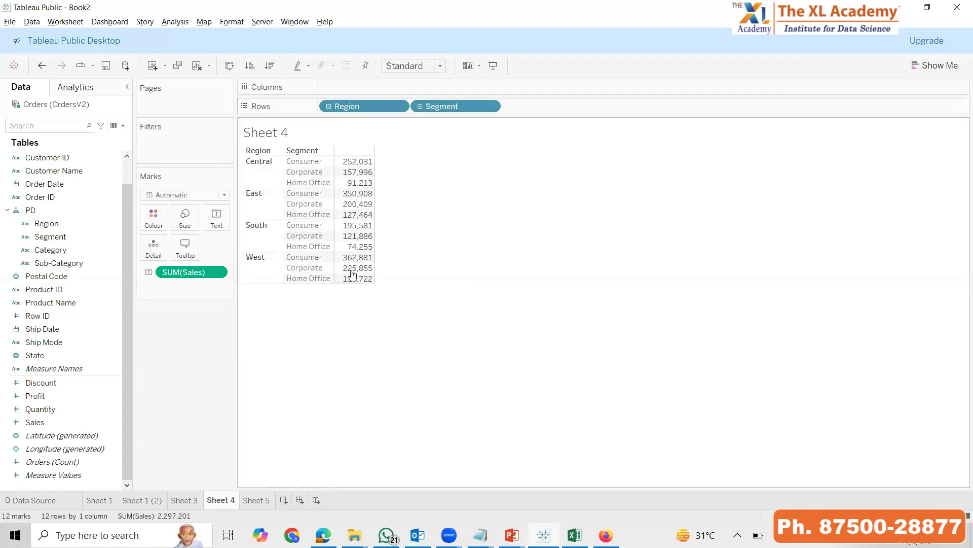
pyautogui.click(328, 106)
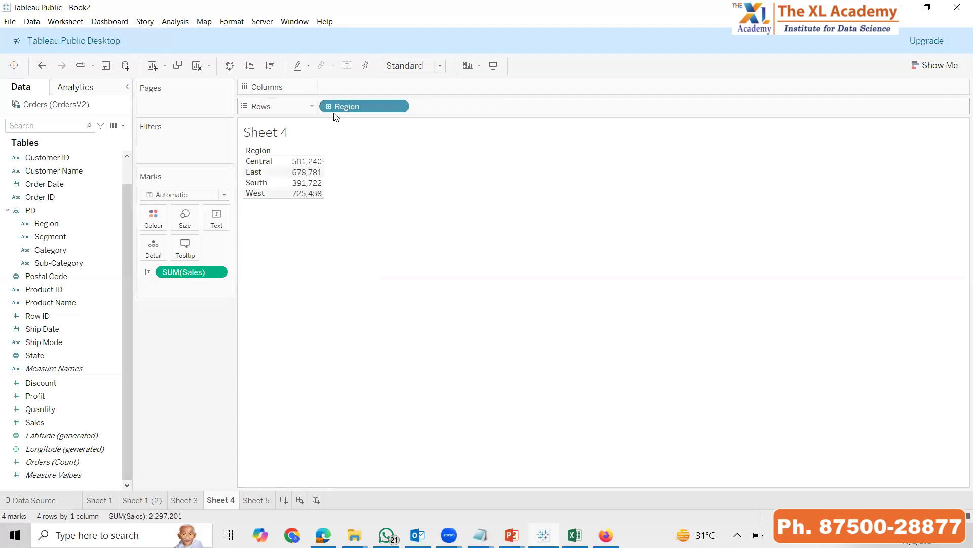
# In presentation mode, drill the table down from Region to Sub-Category and collapse it back to Region
pyautogui.press('F7')
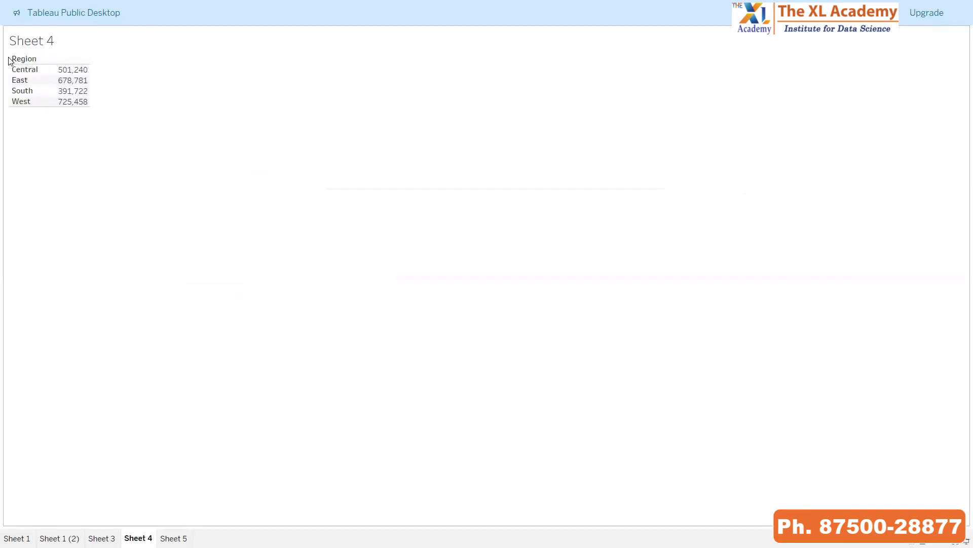
pyautogui.click(31, 61)
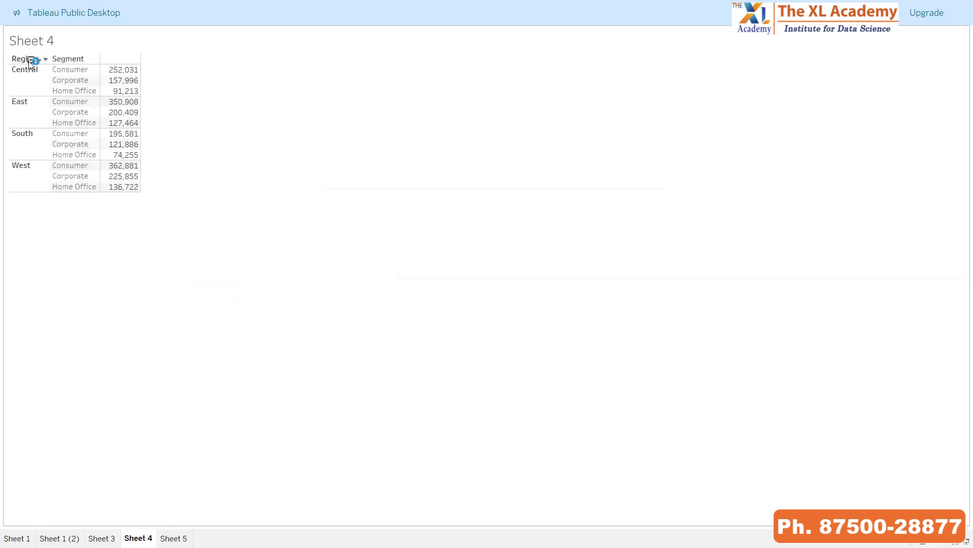
pyautogui.click(84, 60)
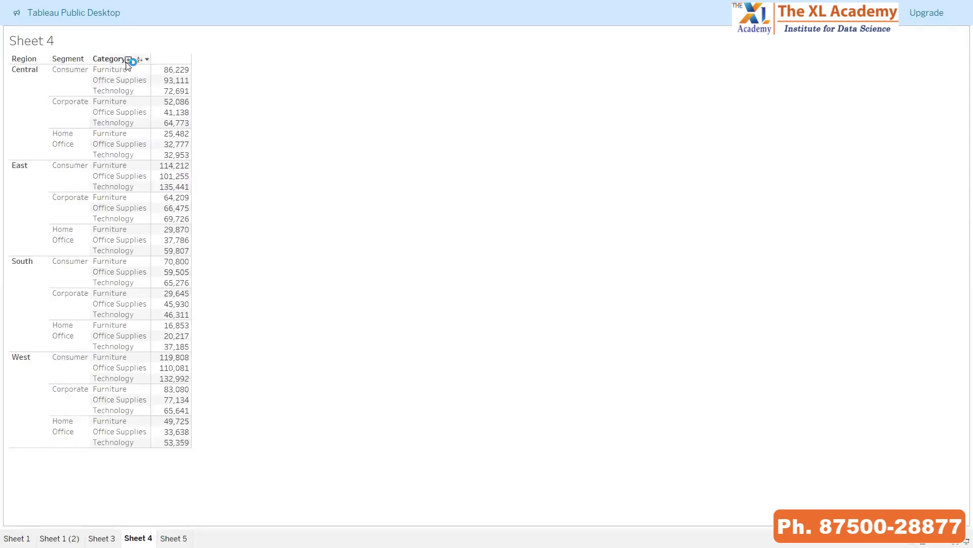
pyautogui.click(129, 60)
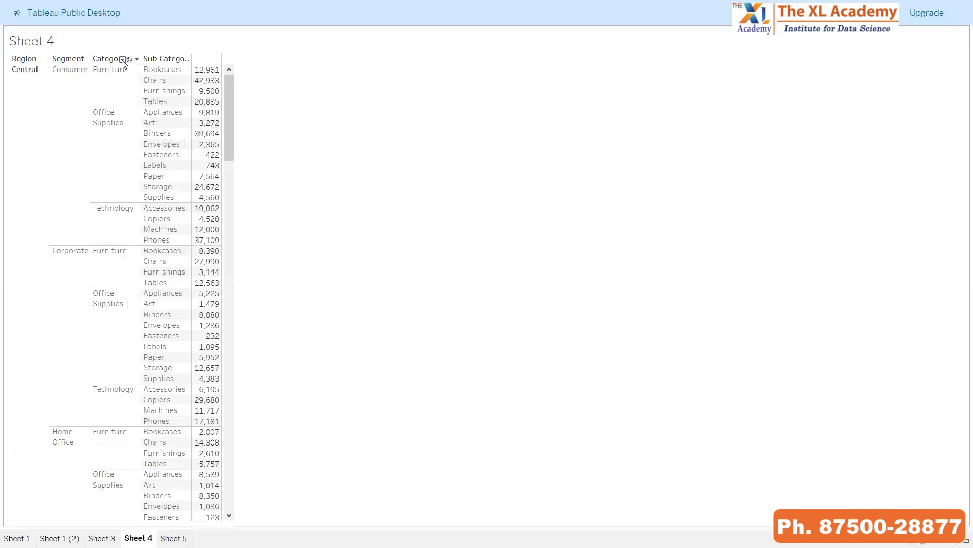
pyautogui.click(122, 60)
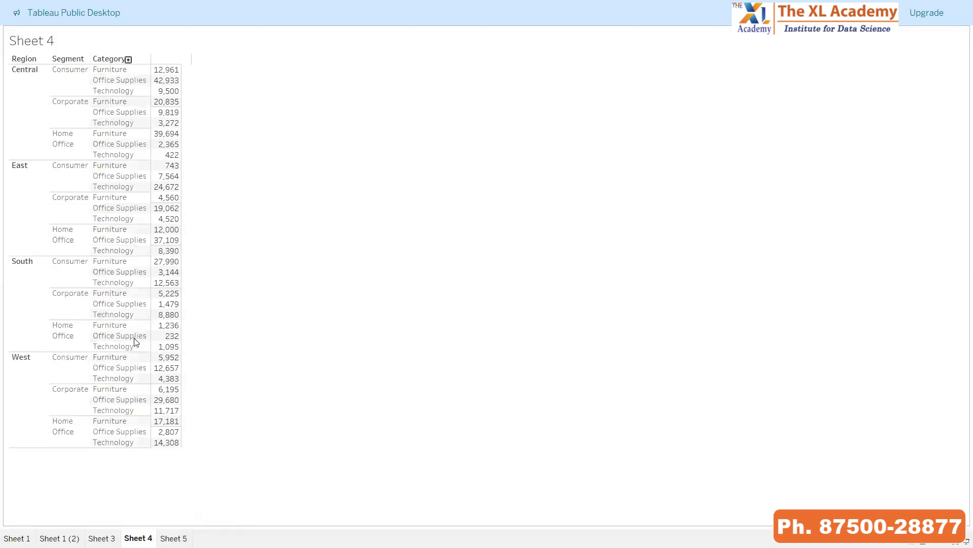
pyautogui.click(31, 60)
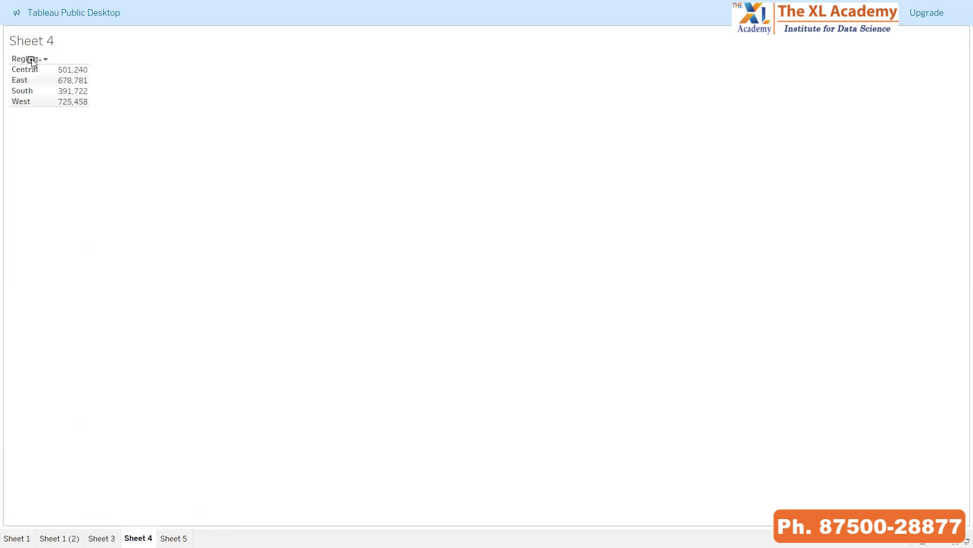
pyautogui.press('Escape')
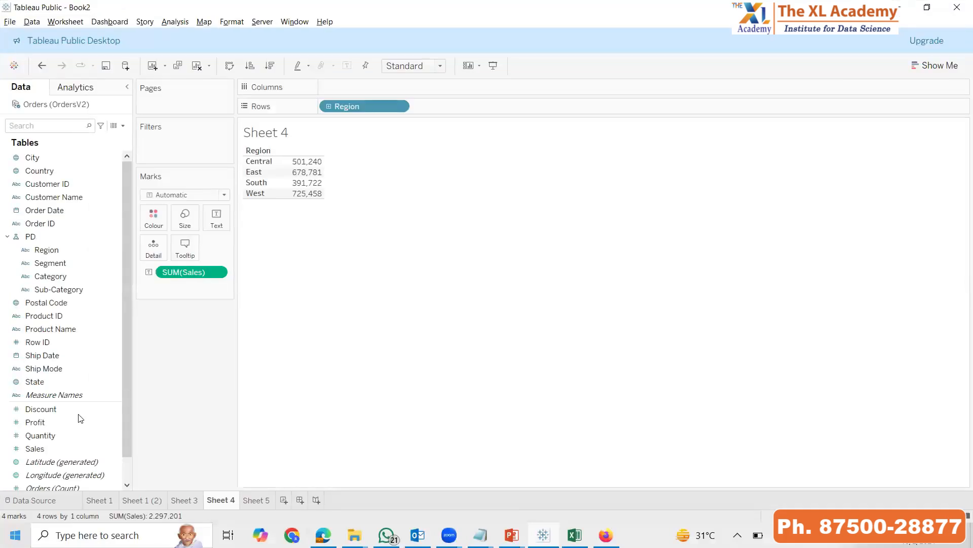
# Expand the Region, Segment and Category levels in Rows down to Sub-Category
pyautogui.click(329, 106)
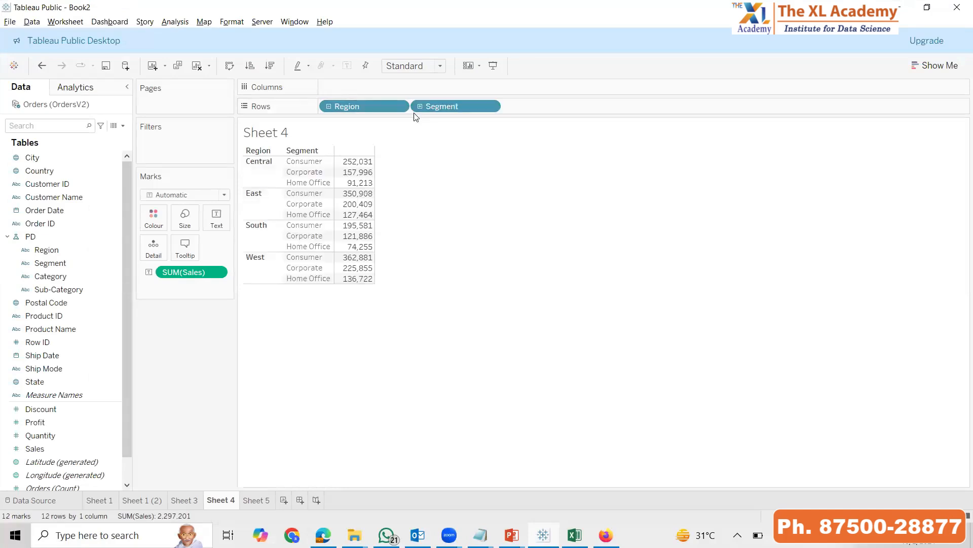
pyautogui.click(419, 106)
pyautogui.click(512, 107)
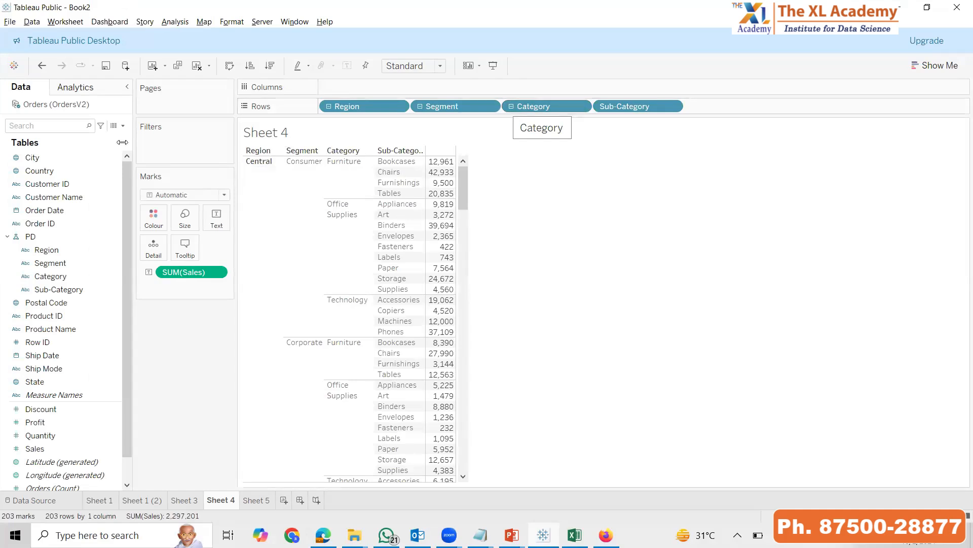
# Remove the PD hierarchy from the data source's field list
pyautogui.click(61, 236)
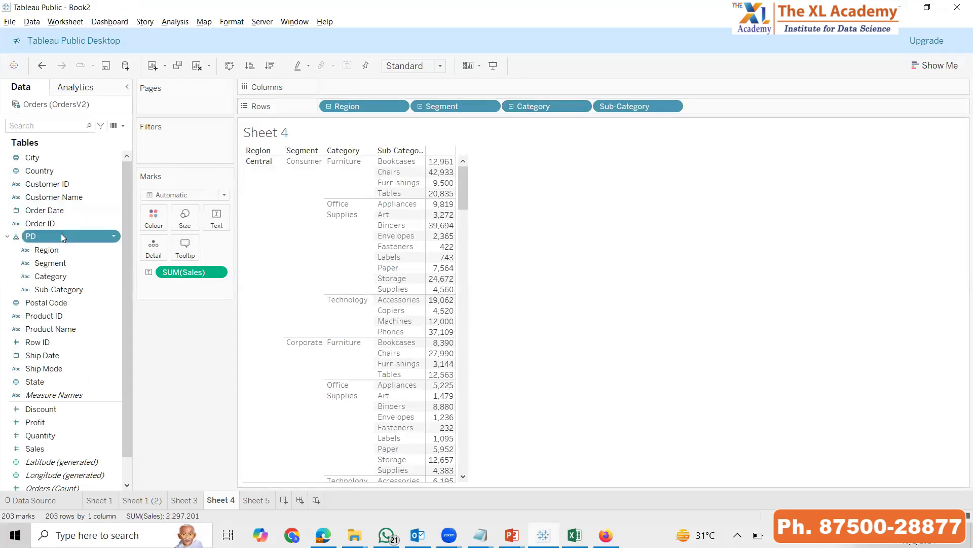
pyautogui.rightClick(61, 237)
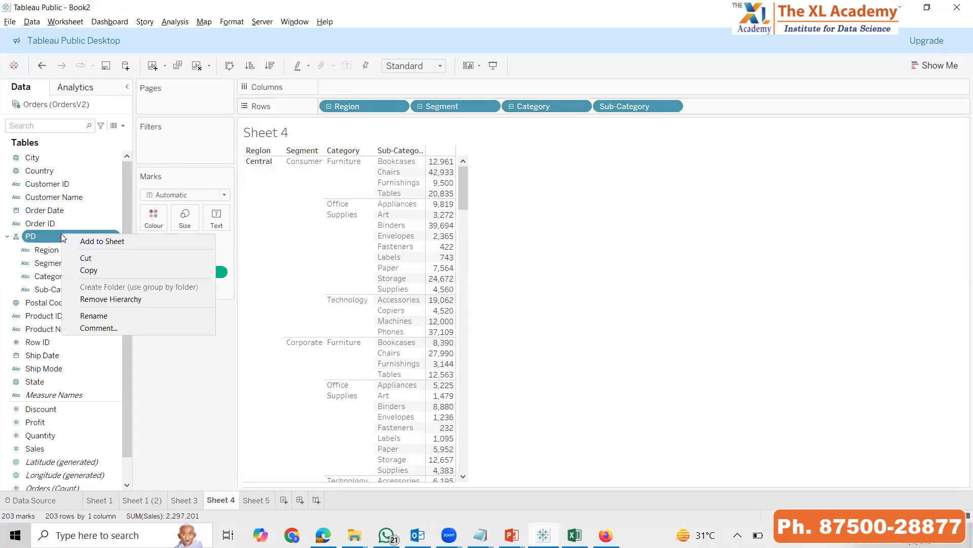
pyautogui.click(111, 299)
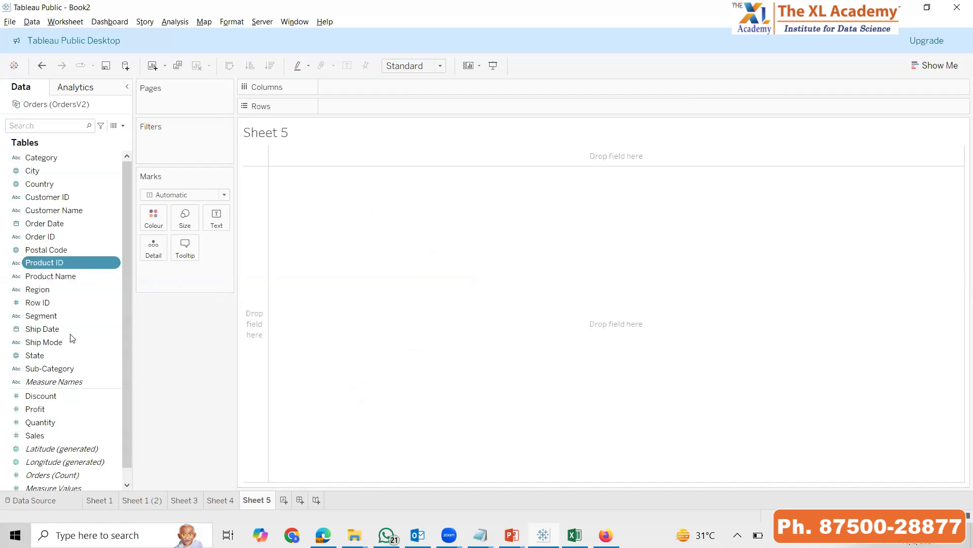
# On Sheet 5, create a hierarchy named PD by dropping the Segment field onto Region
pyautogui.click(56, 316)
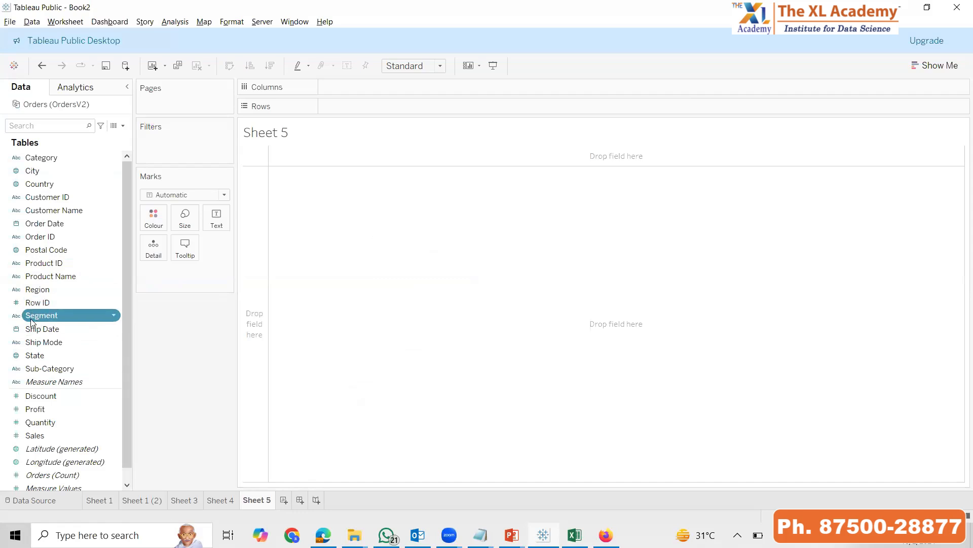
pyautogui.moveTo(33, 321); pyautogui.dragTo(42, 292)
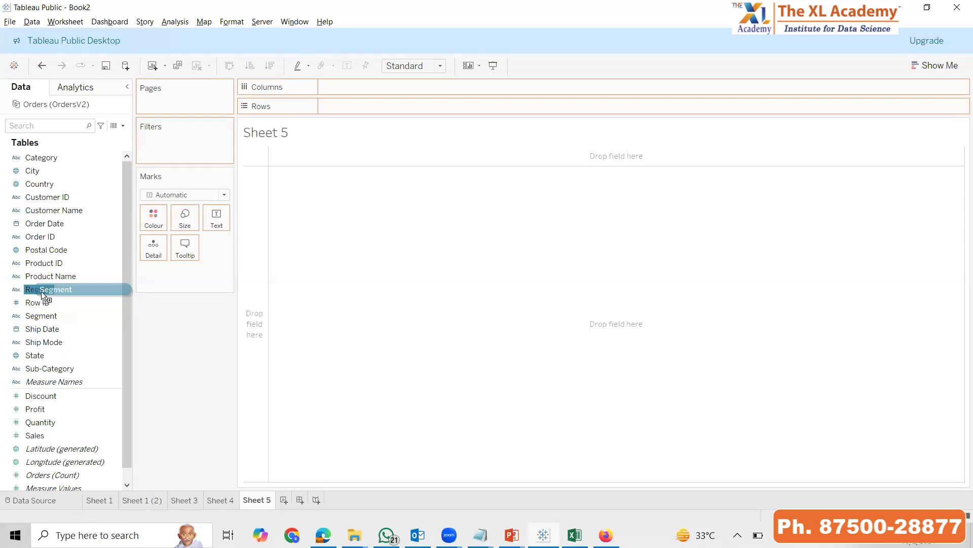
pyautogui.moveTo(41, 291); pyautogui.dragTo(41, 292)
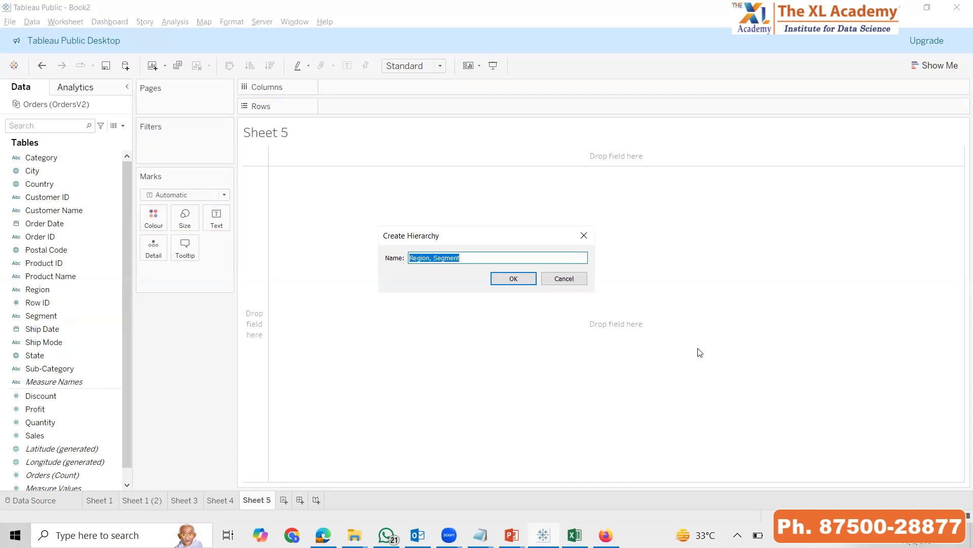
pyautogui.write('PD')
pyautogui.press('Return')
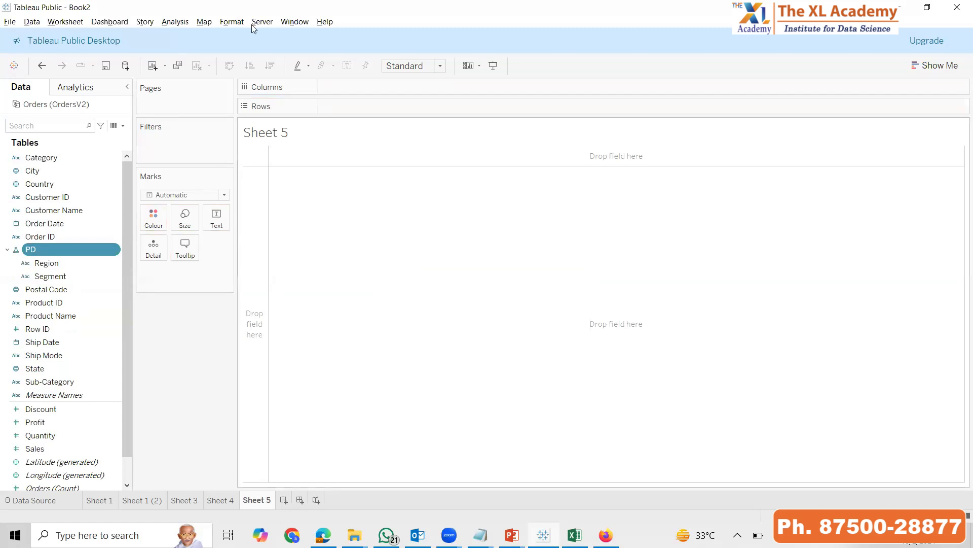
# Add Category and Sub-Category to the PD hierarchy as the levels below Segment
pyautogui.moveTo(50, 156); pyautogui.dragTo(81, 282)
pyautogui.moveTo(60, 360); pyautogui.dragTo(41, 258)
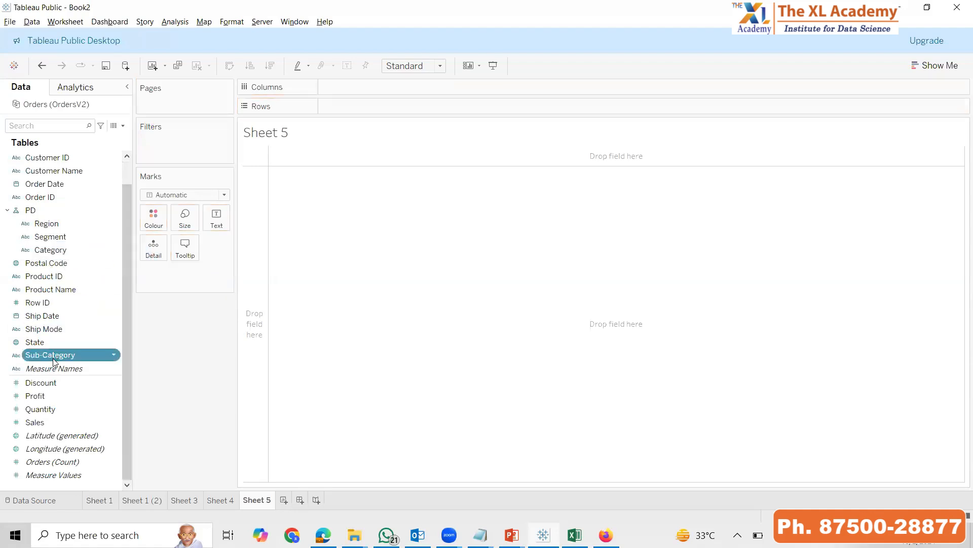
pyautogui.moveTo(56, 355); pyautogui.dragTo(52, 256)
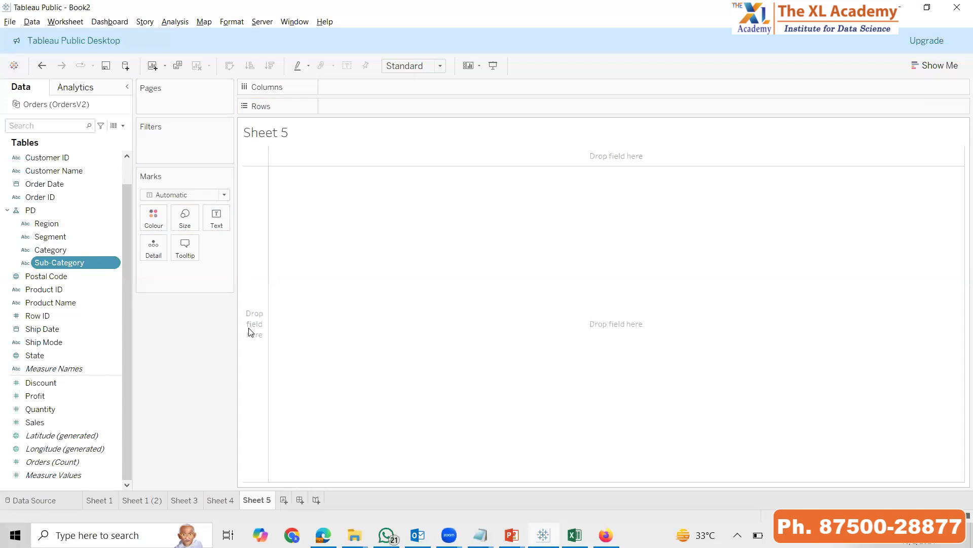
# Remove the rebuilt PD hierarchy so its four fields return to the field list
pyautogui.rightClick(34, 210)
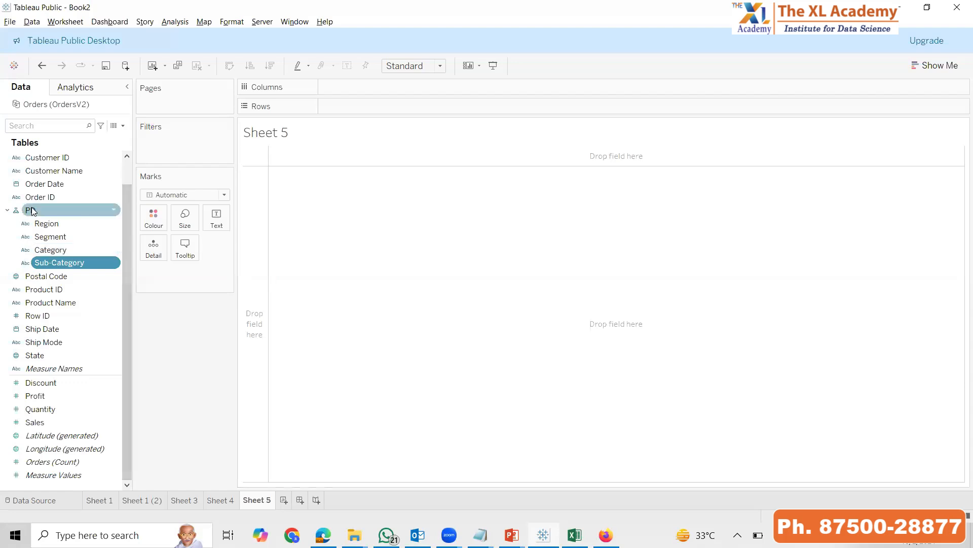
pyautogui.click(68, 272)
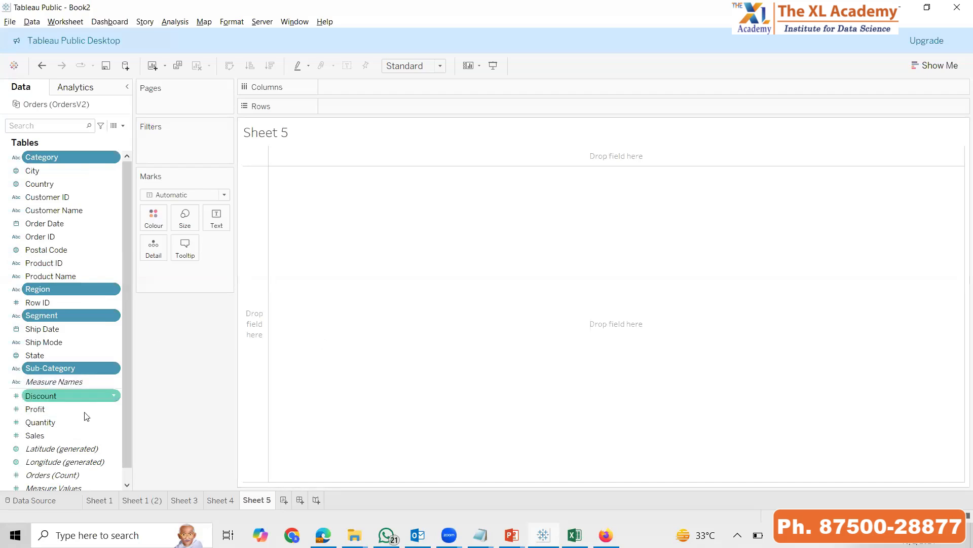
# Plot Sales by Order Date year on Sheet 5 and fit the chart to Entire View
pyautogui.doubleClick(44, 439)
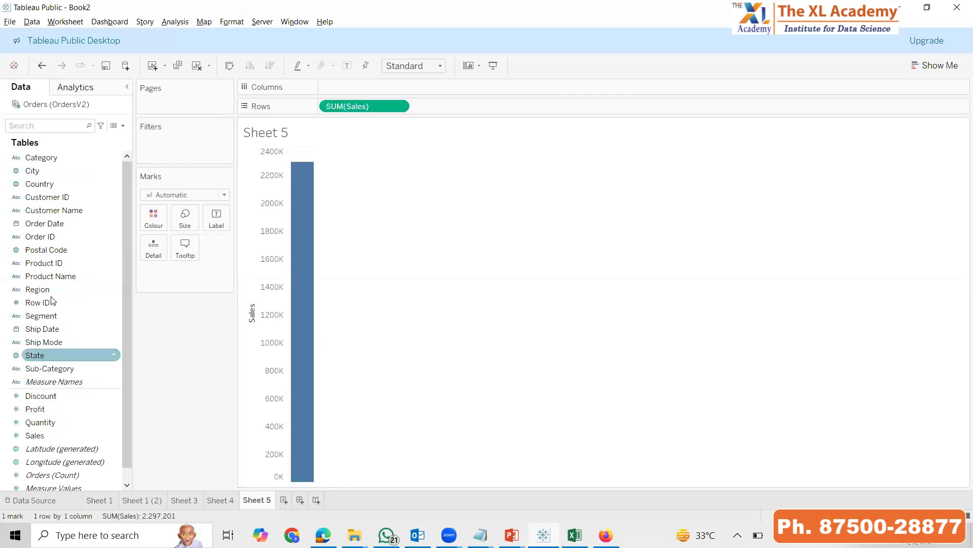
pyautogui.moveTo(61, 226)
pyautogui.mouseDown()
pyautogui.moveTo(69, 243)
pyautogui.moveTo(258, 152)
pyautogui.mouseUp()
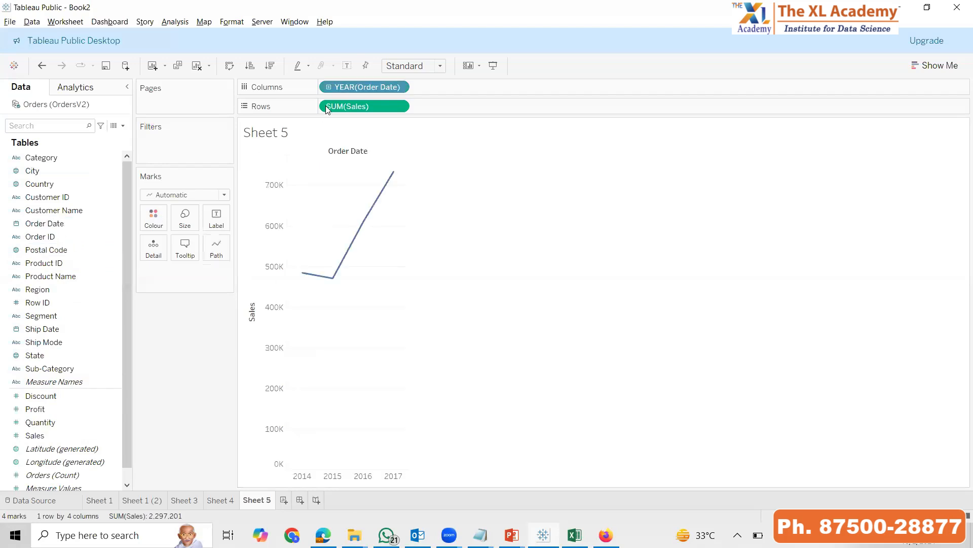
pyautogui.click(439, 66)
pyautogui.click(414, 112)
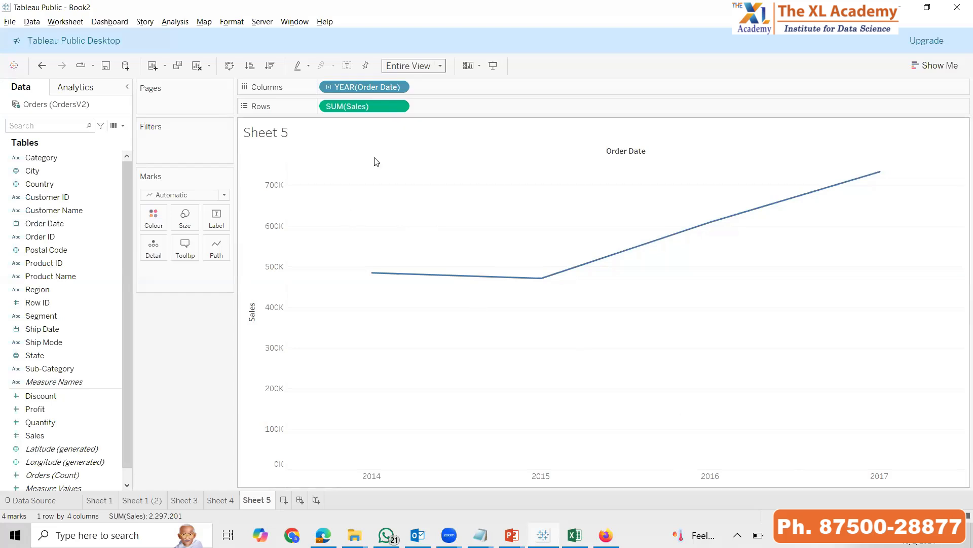
# Drill the Order Date year in Columns down to quarter and month
pyautogui.click(330, 88)
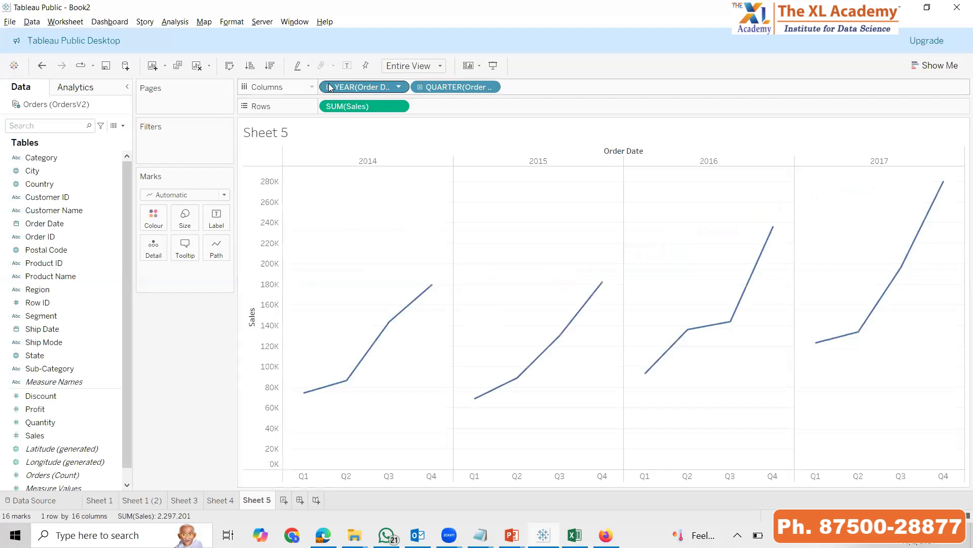
pyautogui.click(420, 85)
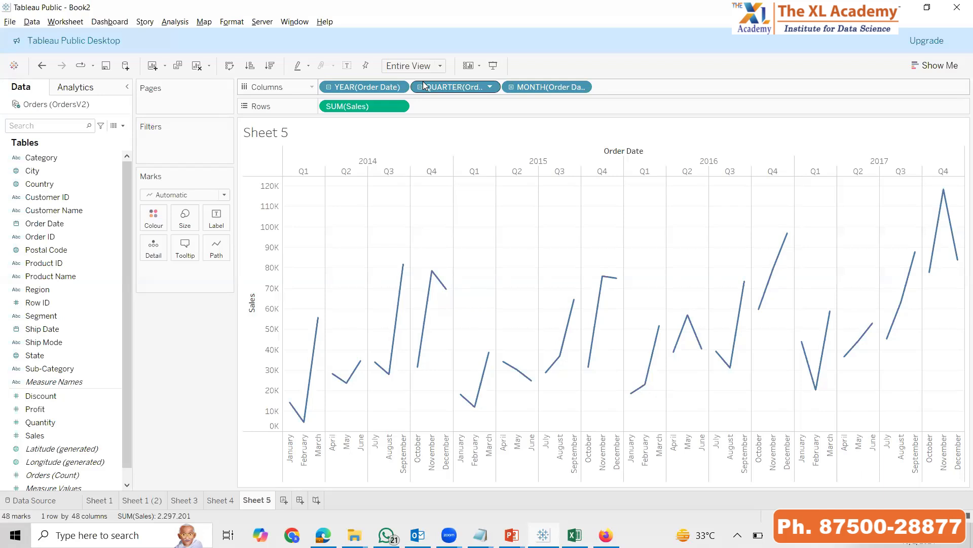
# On a new worksheet, plot Sales by Order Date year and fit the chart to Entire View
pyautogui.click(283, 500)
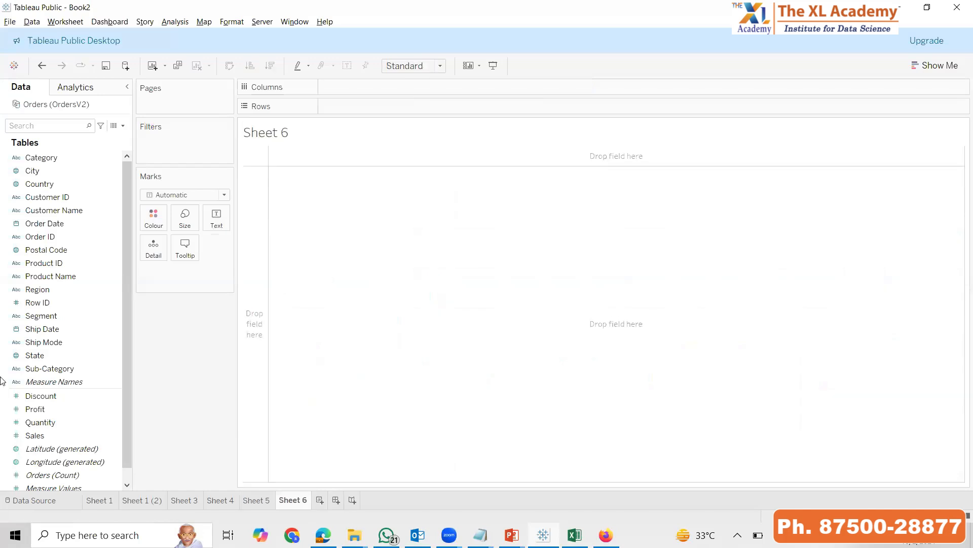
pyautogui.click(55, 435)
pyautogui.doubleClick(58, 434)
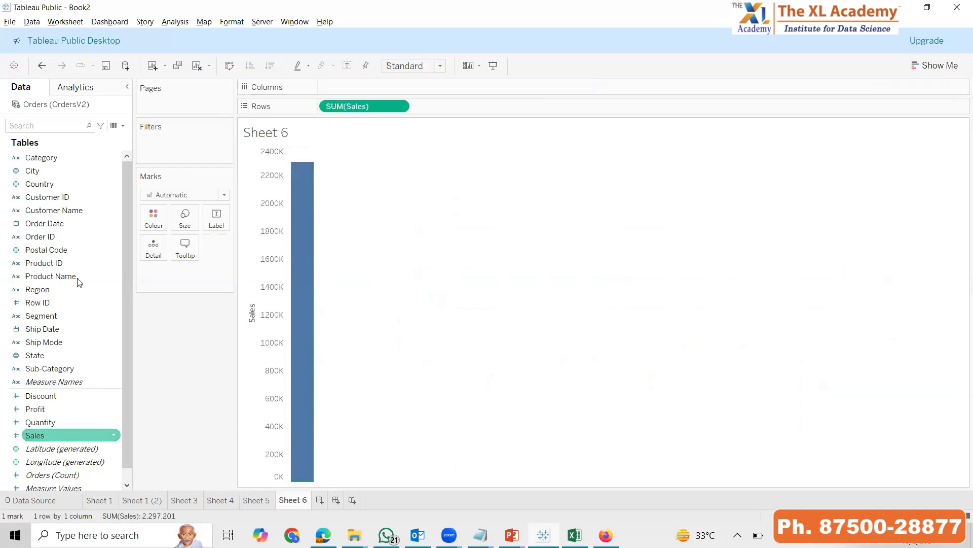
pyautogui.doubleClick(81, 223)
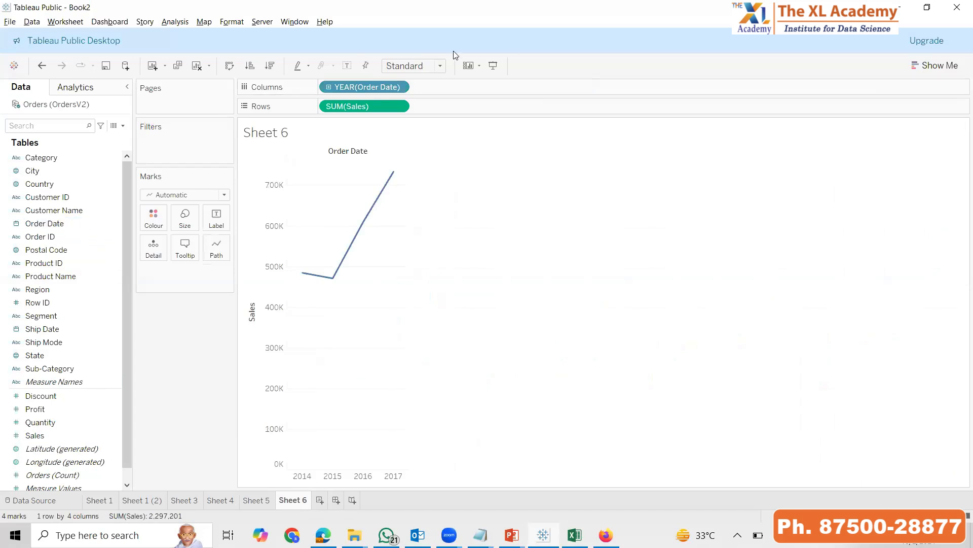
pyautogui.click(405, 116)
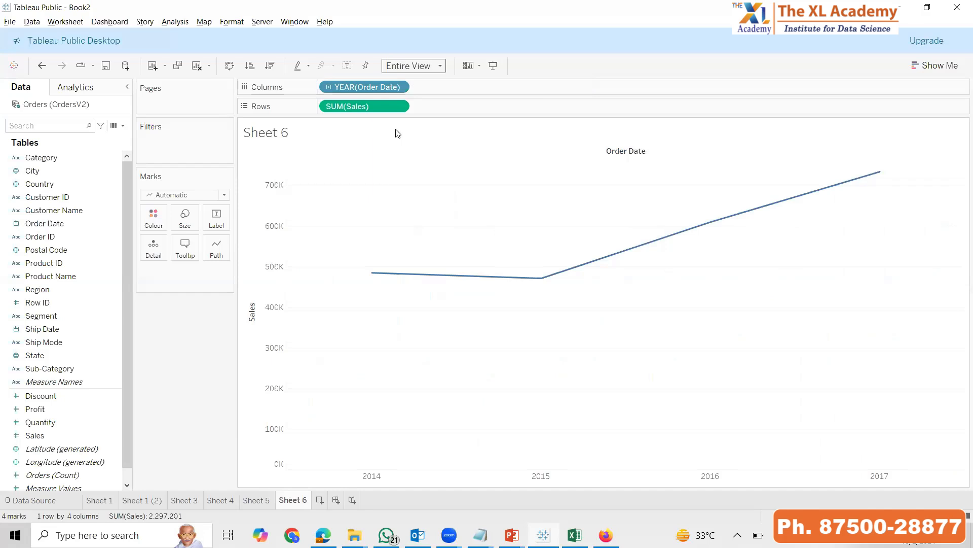
# Expand the discrete Order Date on Sheet 6 to quarter and month, and collapse it back to year
pyautogui.click(328, 87)
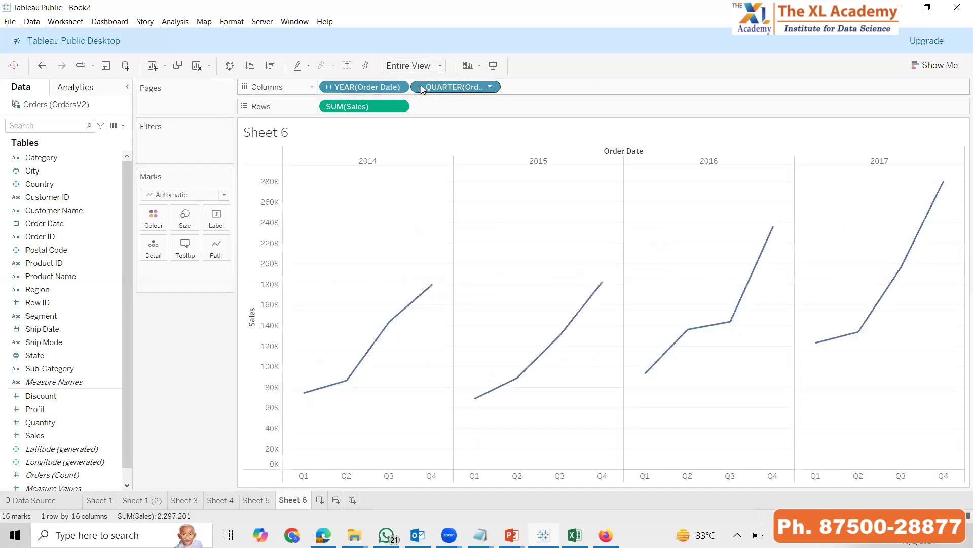
pyautogui.click(420, 86)
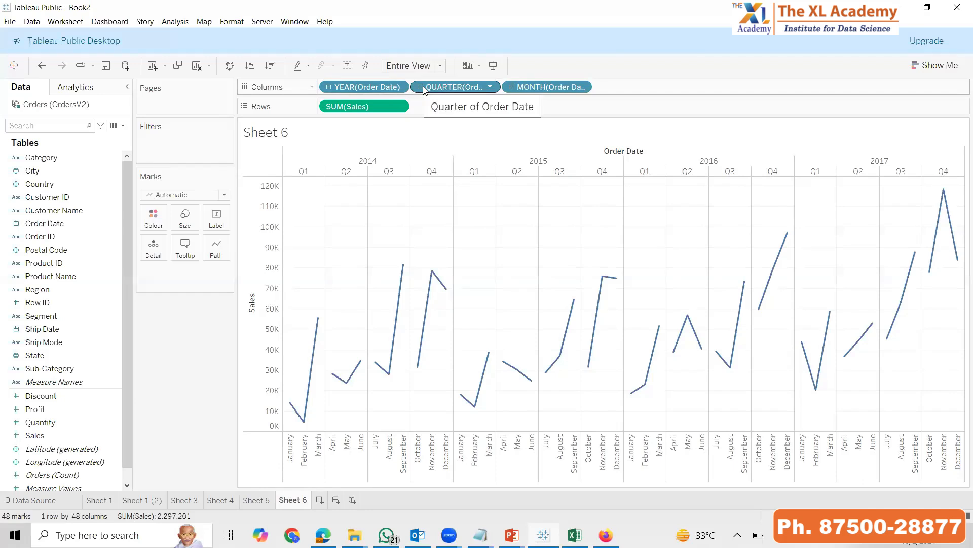
pyautogui.click(421, 87)
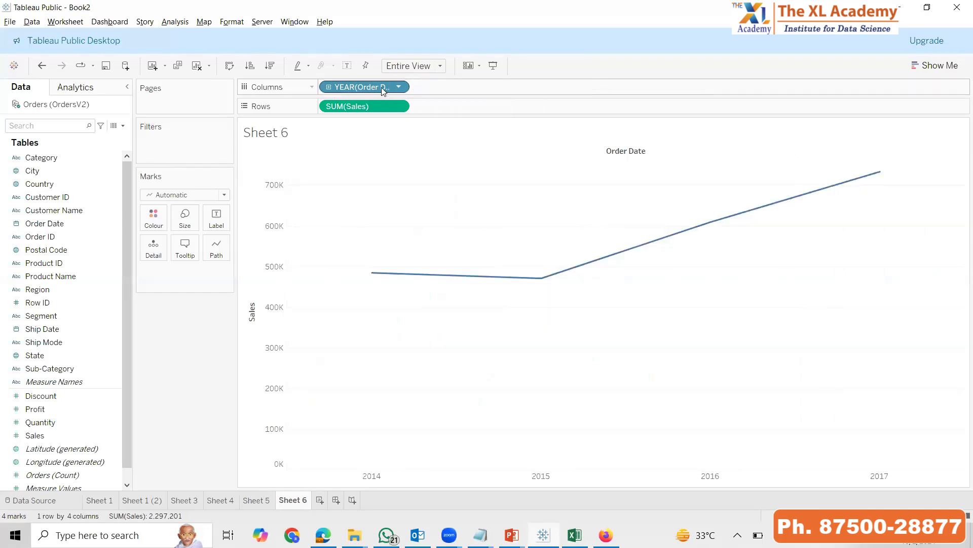
# Switch Order Date on Sheet 6 to the continuous Year level and drill it down to Month
pyautogui.click(399, 87)
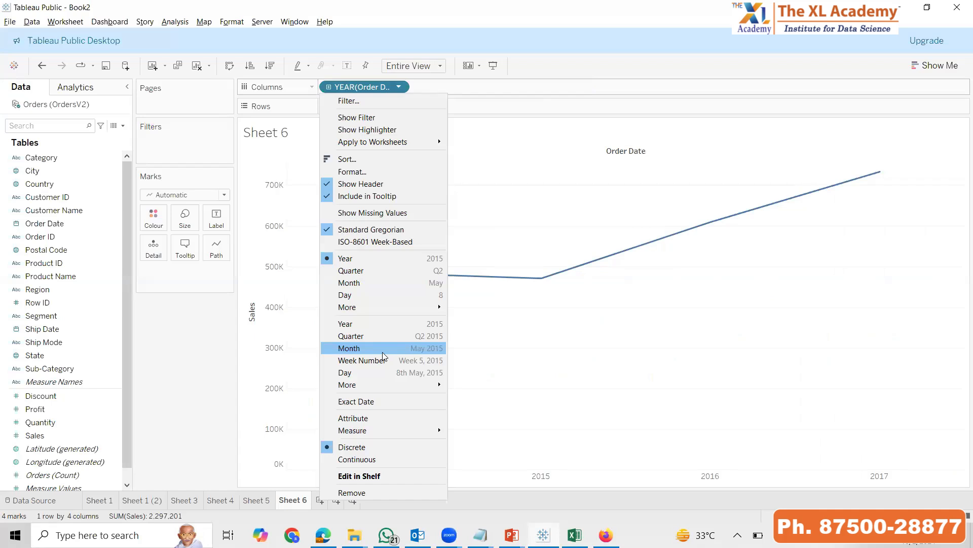
pyautogui.click(364, 325)
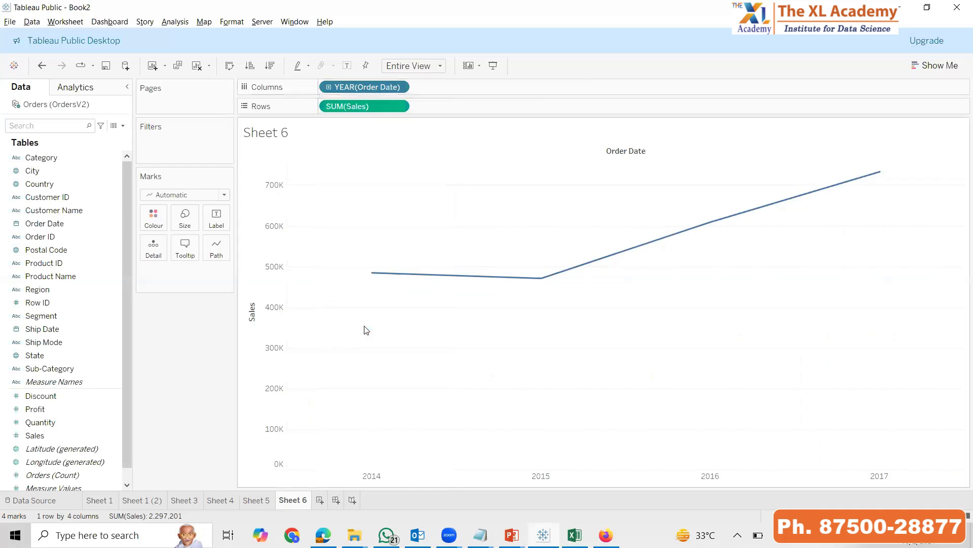
pyautogui.click(328, 86)
pyautogui.click(328, 87)
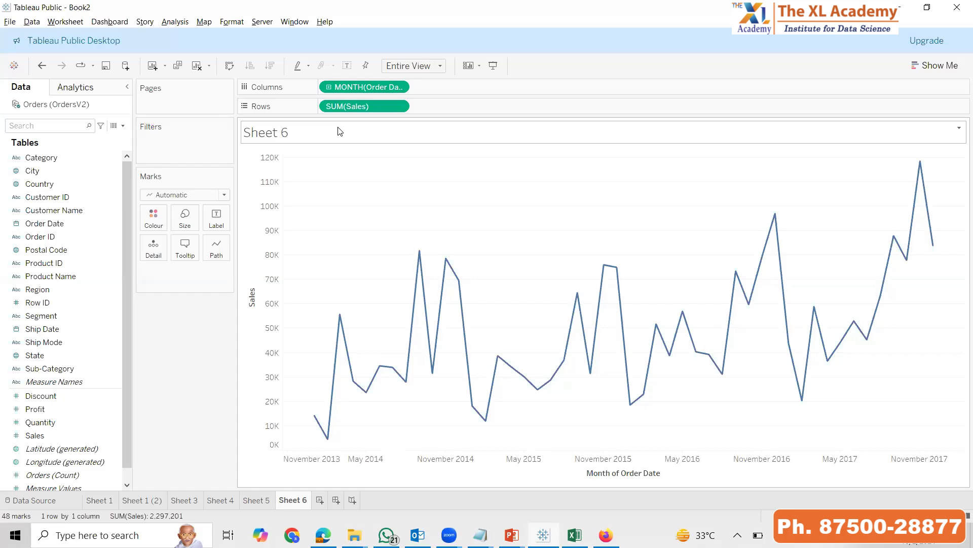
# Compare the discrete date chart on Sheet 5 with the continuous one on Sheet 6
pyautogui.click(257, 501)
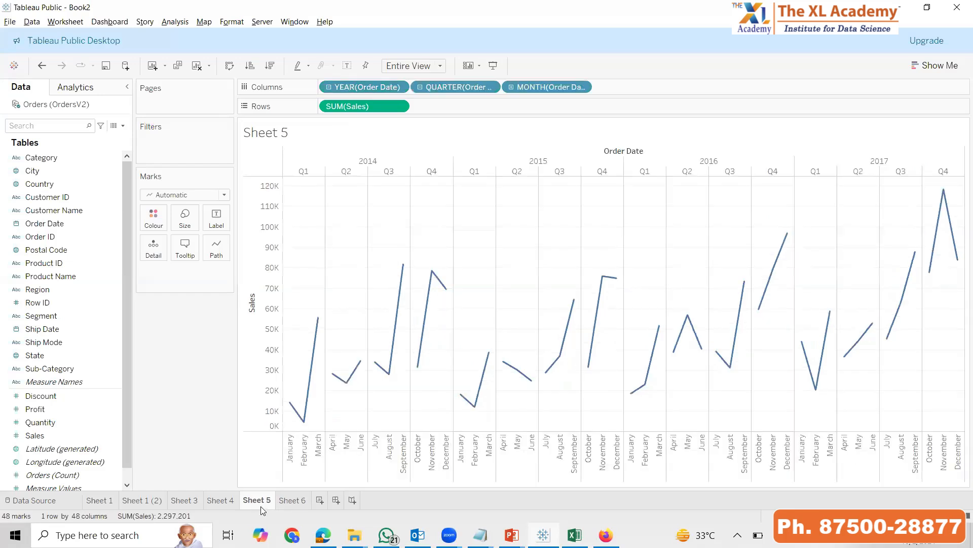
pyautogui.click(293, 501)
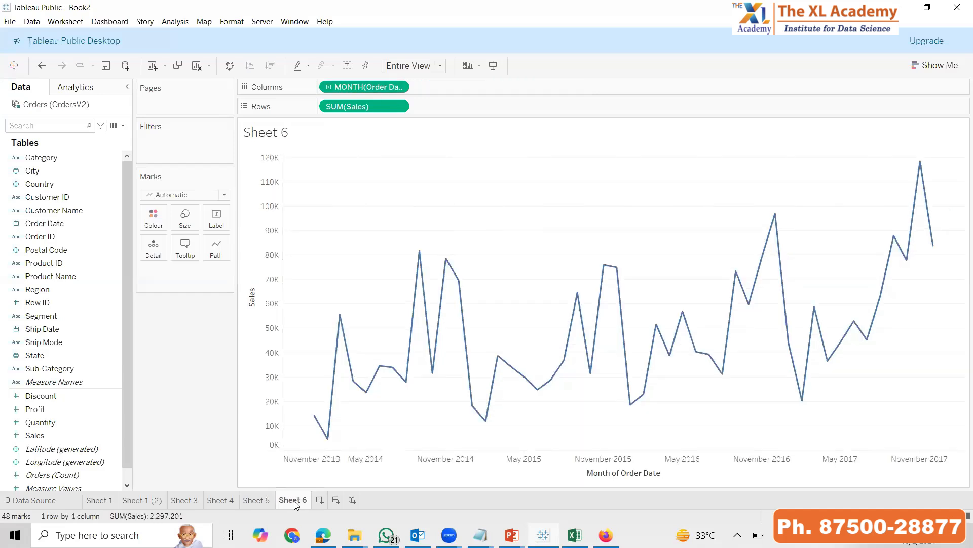
# Switch to the presentation, review the slides from Creating Hierarchies through Auto Hierarchies to Grouping, and return to Tableau
pyautogui.hotkey('alt', 'Tab')
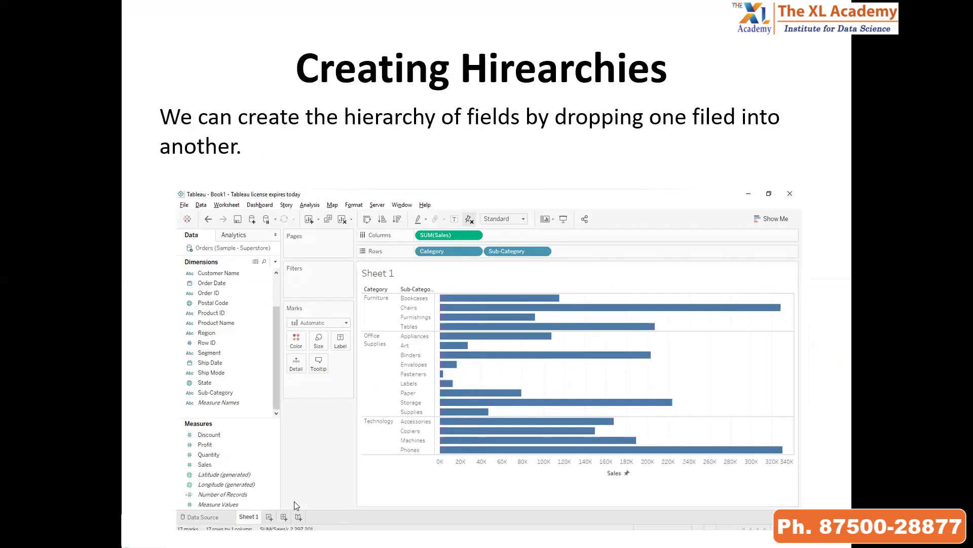
pyautogui.press('Right')
pyautogui.press('Right')
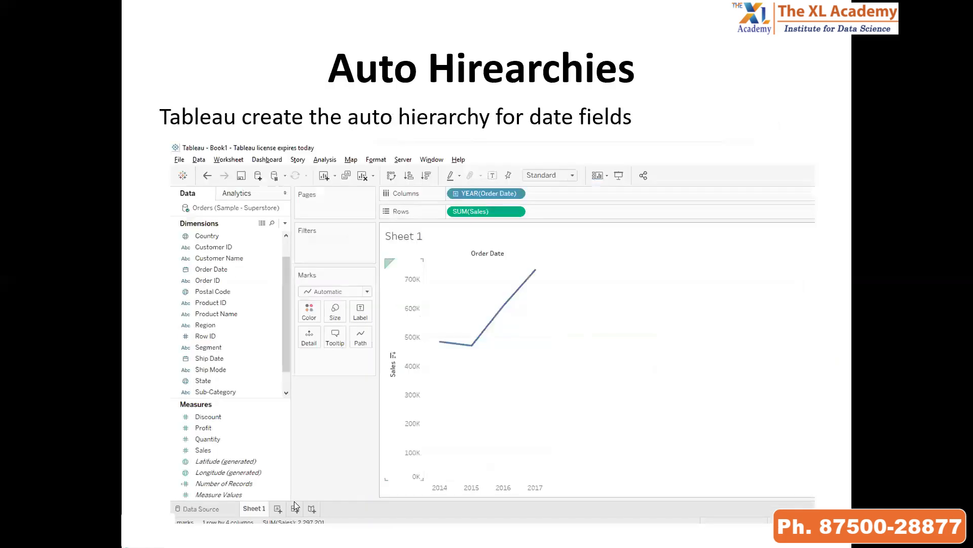
pyautogui.press('Right')
pyautogui.press('Right')
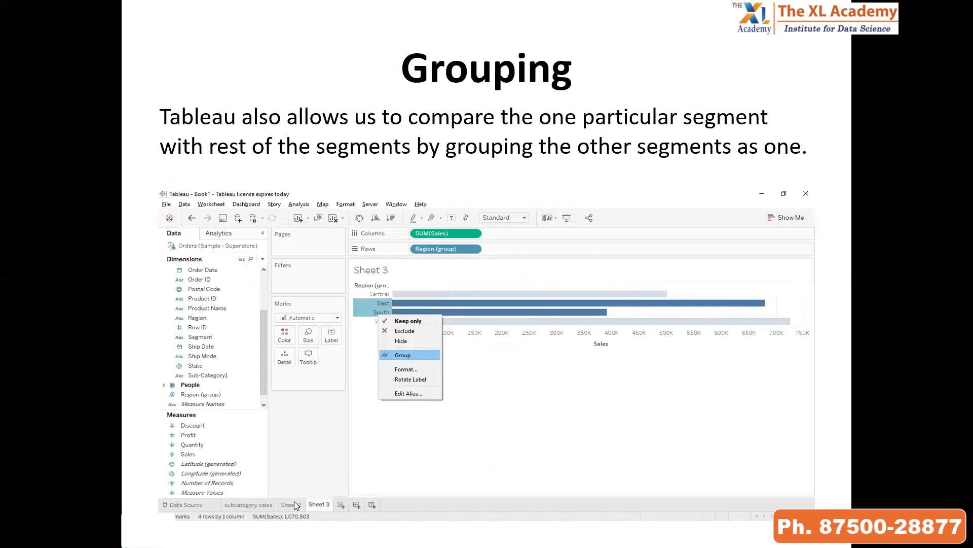
pyautogui.hotkey('alt', 'Tab')
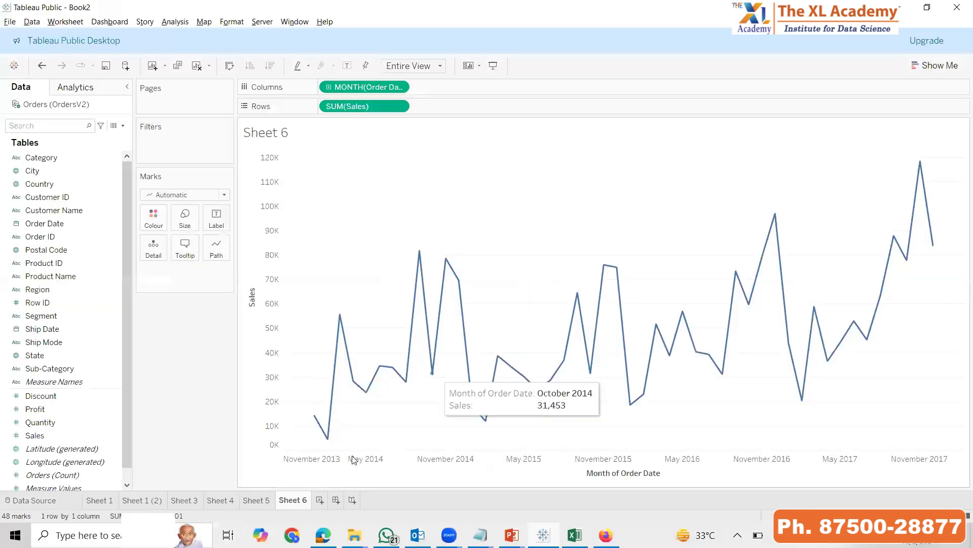
# On a new worksheet, chart Sales by Region and swap the axes to get horizontal bars
pyautogui.click(320, 500)
pyautogui.doubleClick(34, 435)
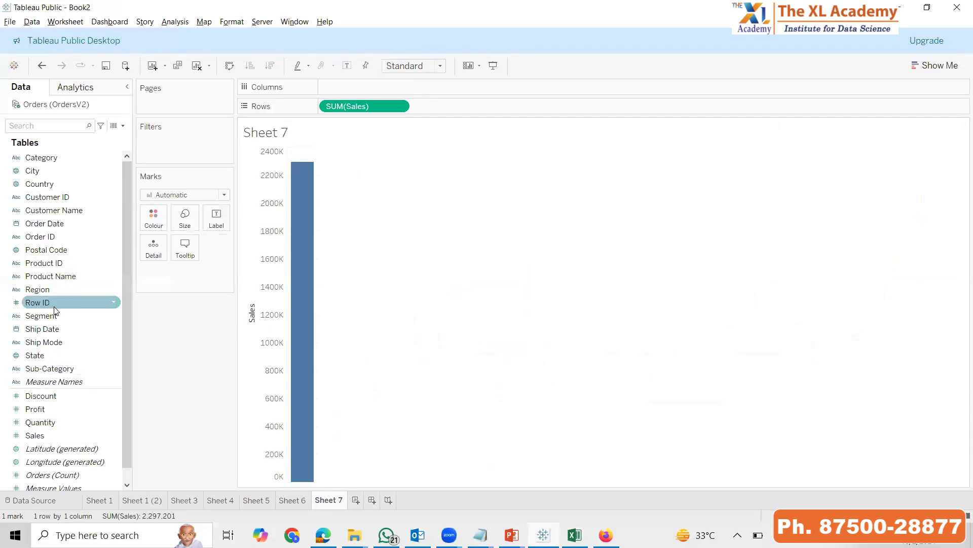
pyautogui.click(50, 289)
pyautogui.click(405, 65)
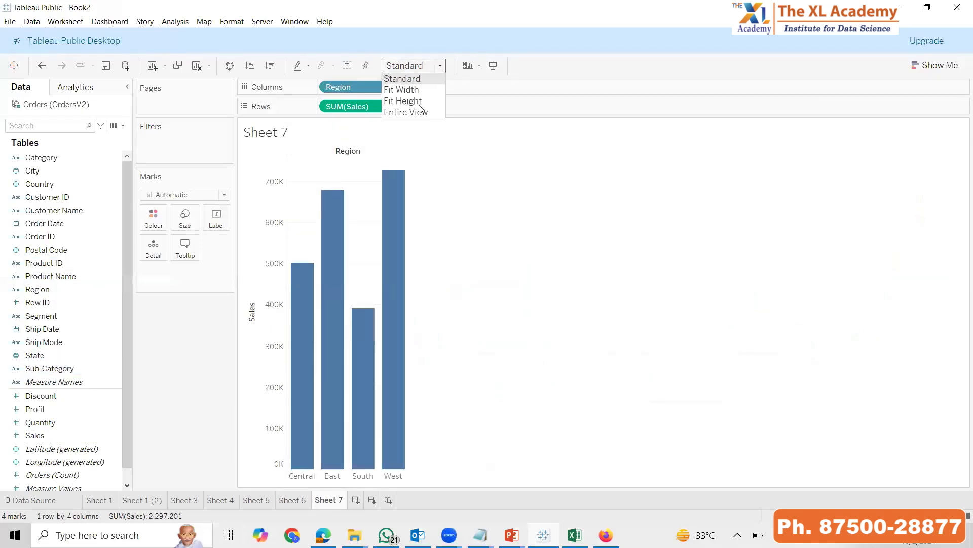
pyautogui.click(459, 203)
pyautogui.click(230, 66)
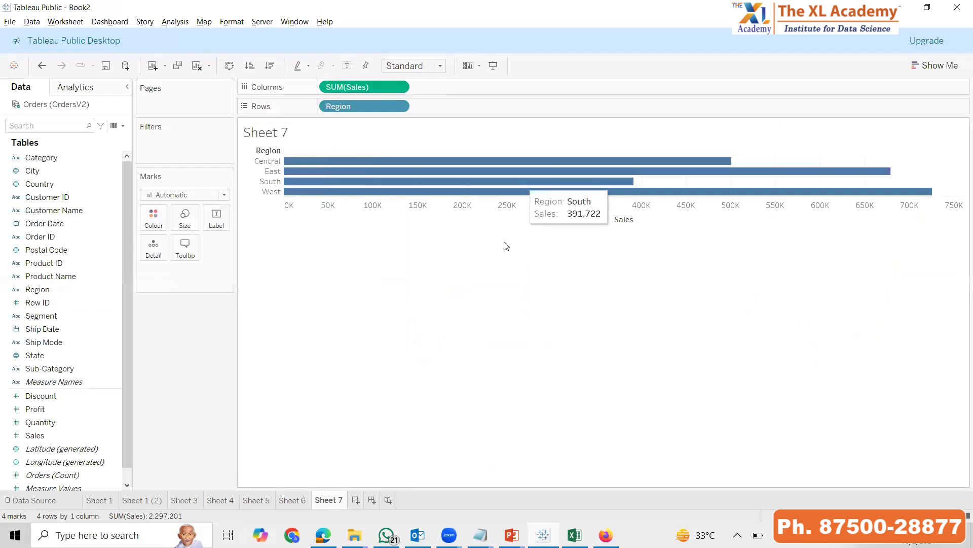
# Increase the height of the Region bars and show their Sales mark labels
pyautogui.click(540, 192)
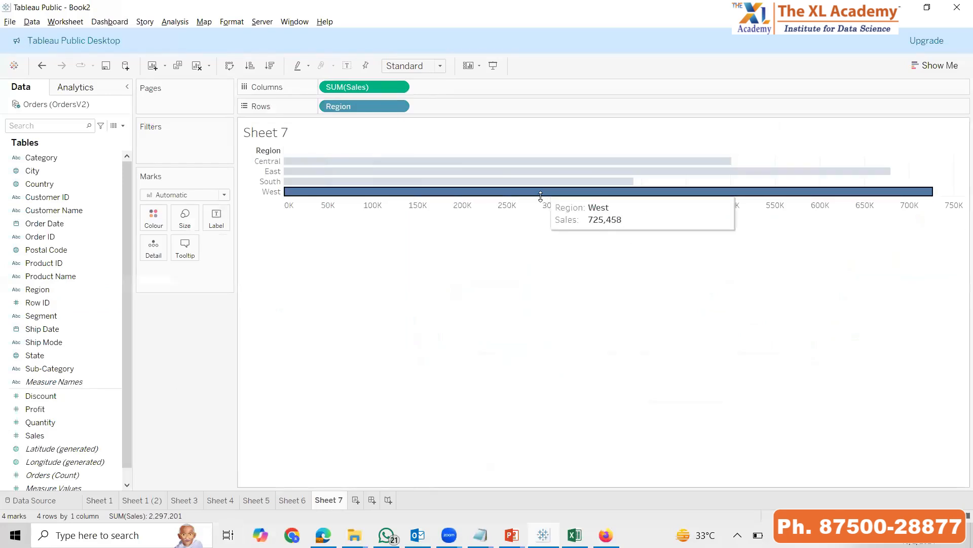
pyautogui.click(536, 258)
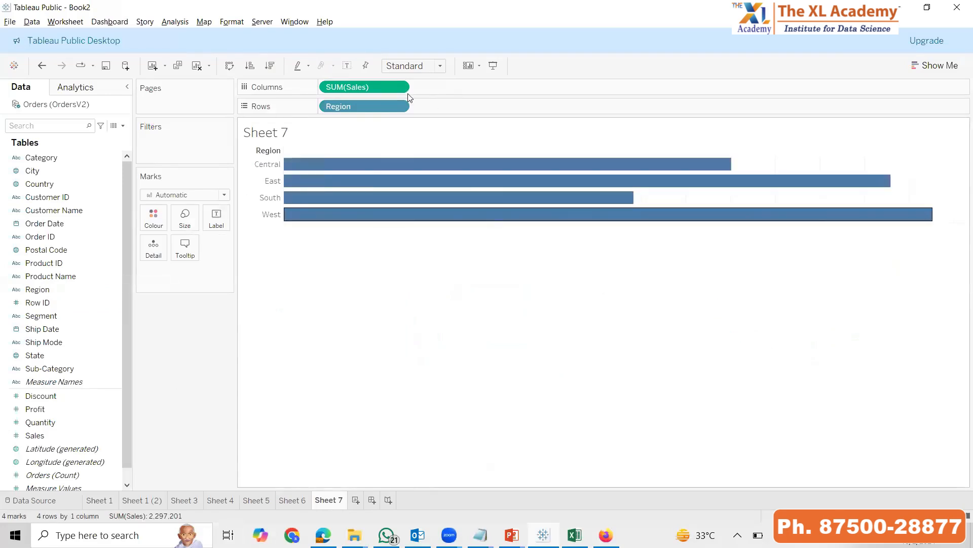
pyautogui.click(347, 66)
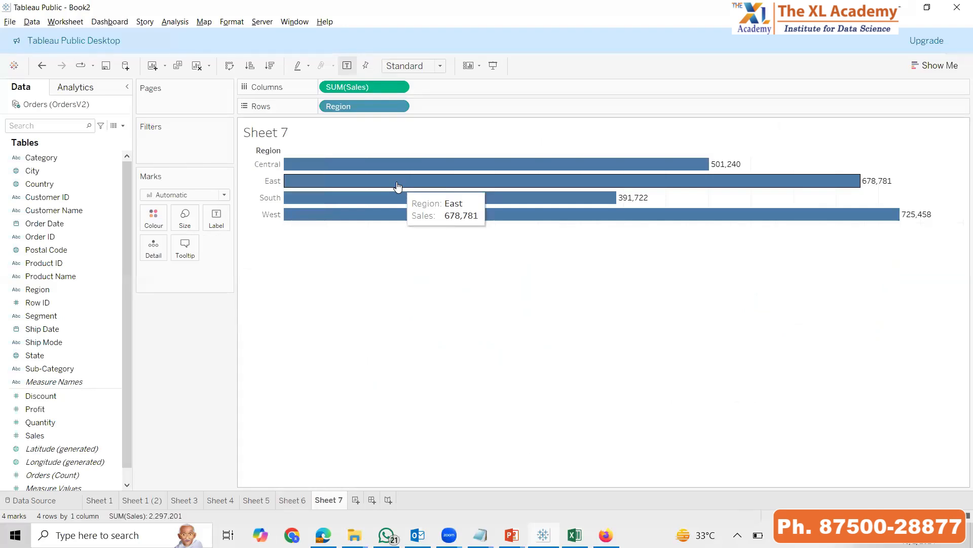
# Group the Central and South regions into one member of the Sales chart
pyautogui.click(265, 165)
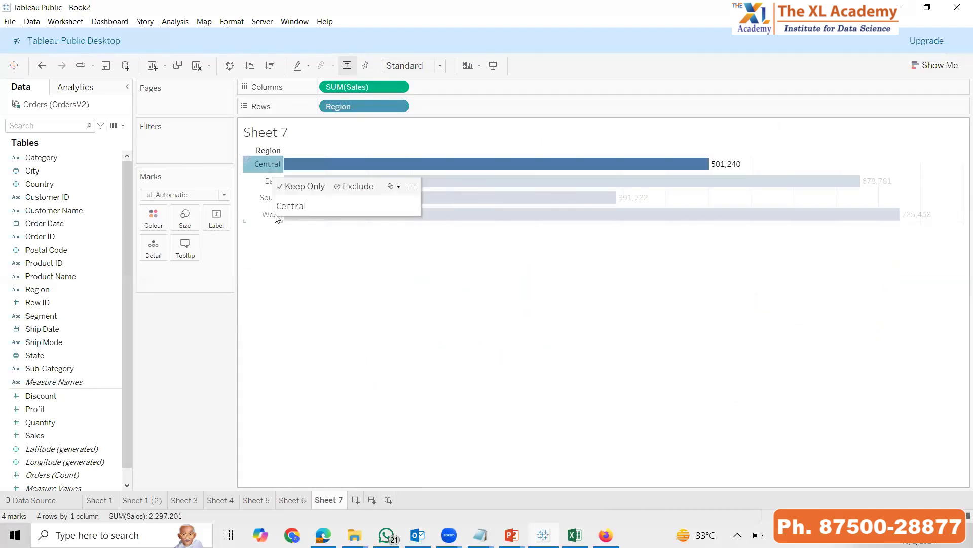
pyautogui.keyDown('ctrl'); pyautogui.click(270, 199); pyautogui.keyUp('ctrl')
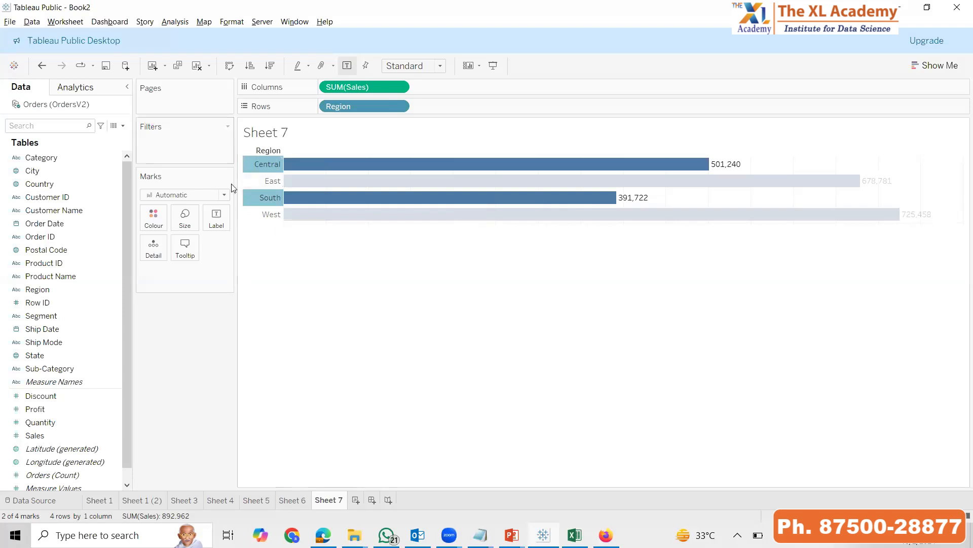
pyautogui.click(280, 230)
pyautogui.click(266, 164)
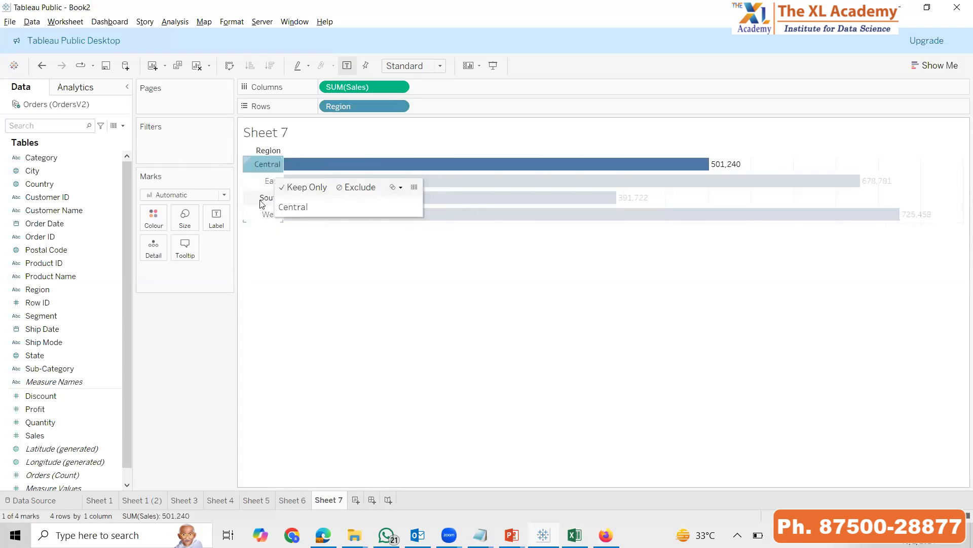
pyautogui.keyDown('ctrl'); pyautogui.click(259, 198); pyautogui.keyUp('ctrl')
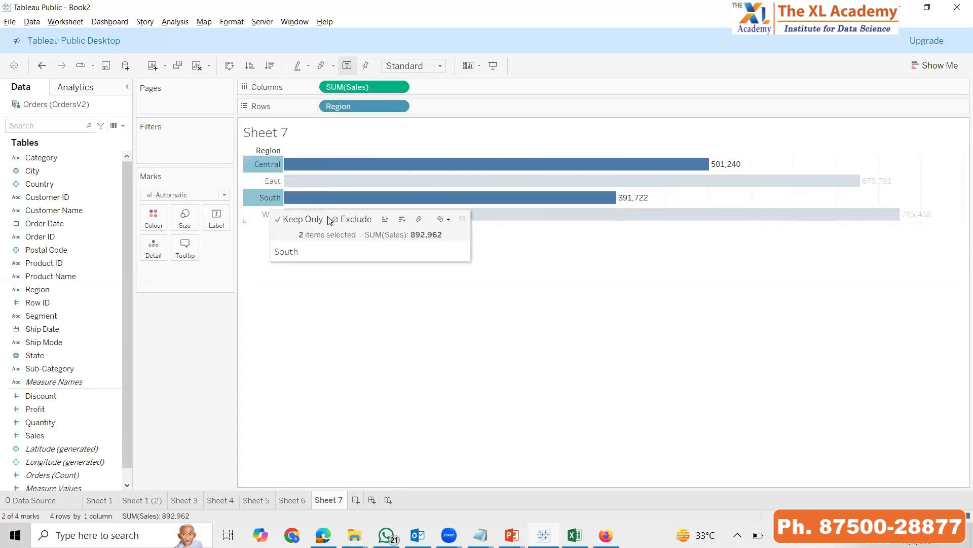
pyautogui.click(419, 221)
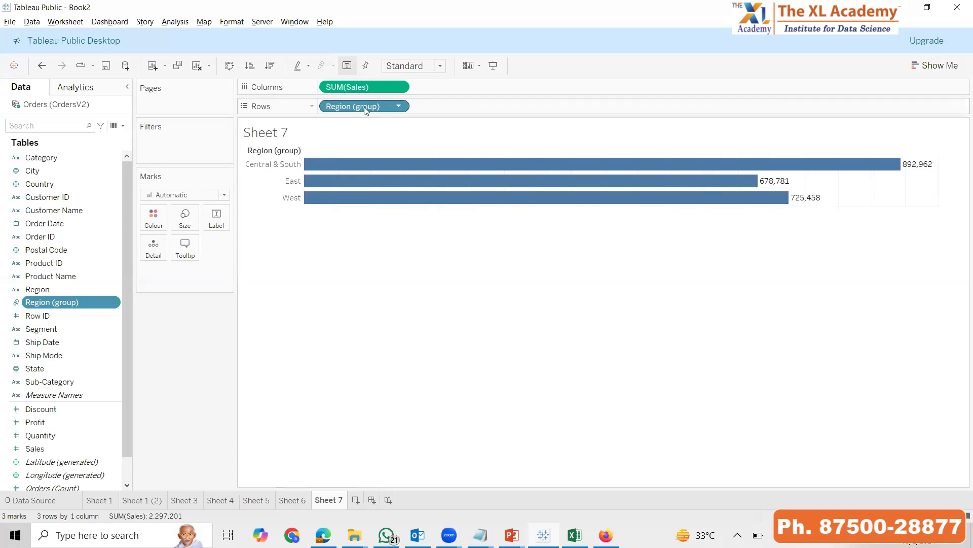
# Remove Region (group) from the rows, delete that field from the data source, and chart Sales by Region again
pyautogui.moveTo(365, 109); pyautogui.dragTo(61, 276)
pyautogui.rightClick(46, 302)
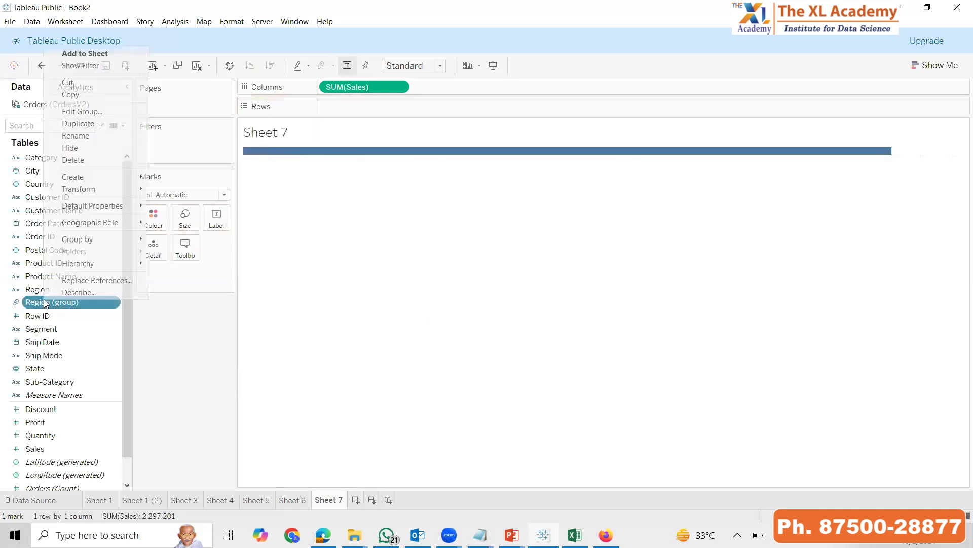
pyautogui.click(66, 160)
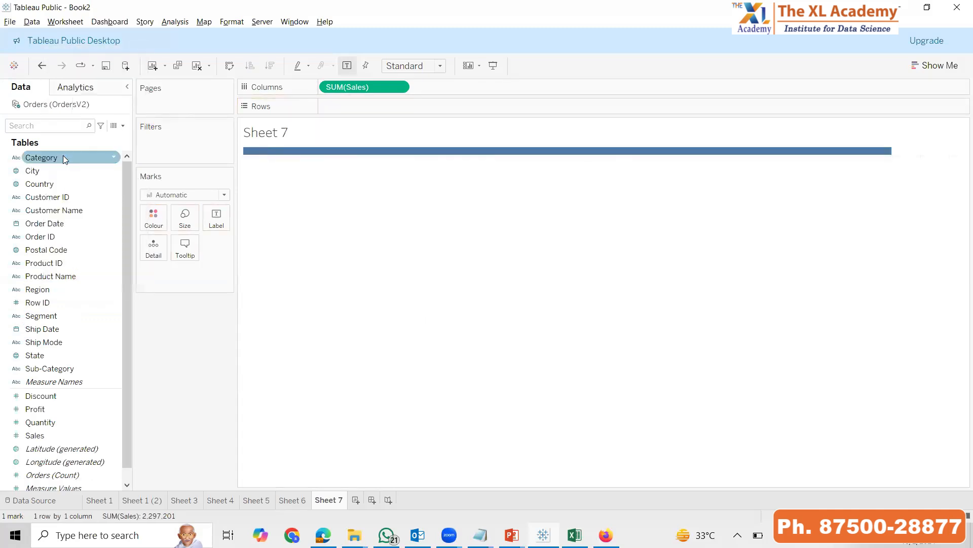
pyautogui.doubleClick(69, 288)
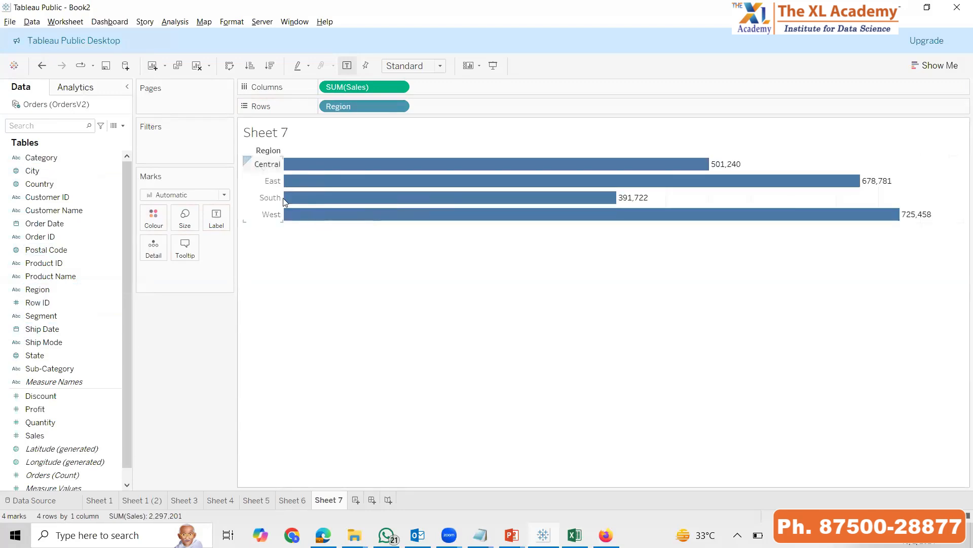
# Group the Central and South members of the Region chart and clear the selection
pyautogui.click(261, 165)
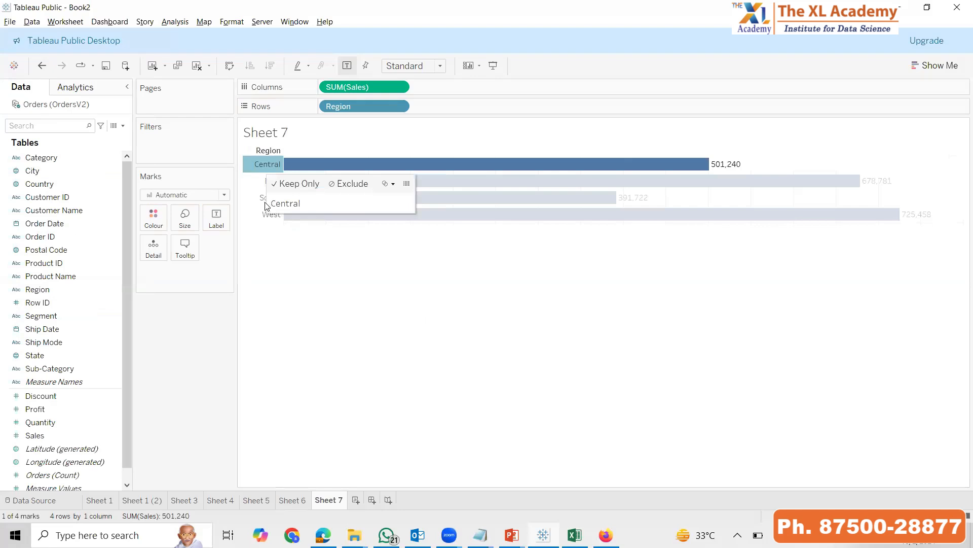
pyautogui.keyDown('ctrl'); pyautogui.click(267, 202); pyautogui.keyUp('ctrl')
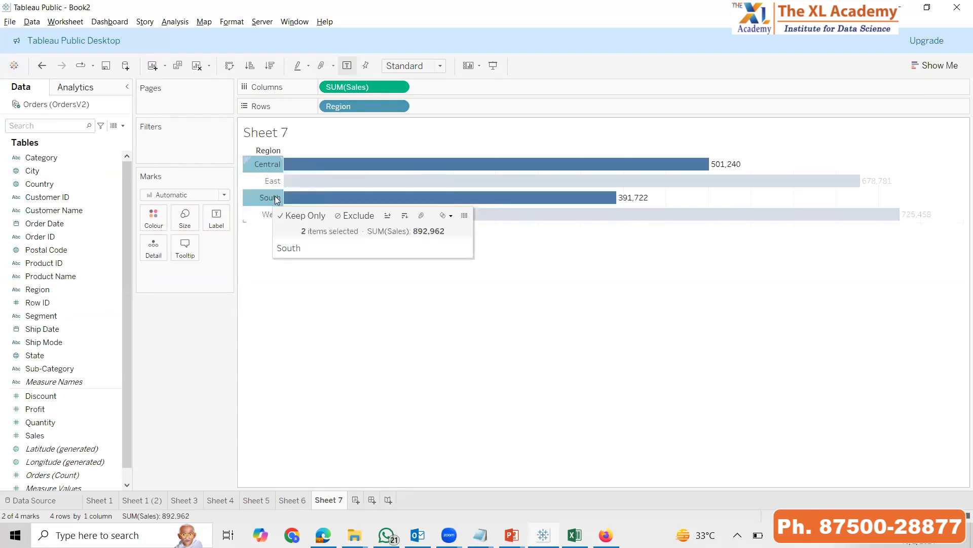
pyautogui.rightClick(277, 198)
pyautogui.click(308, 248)
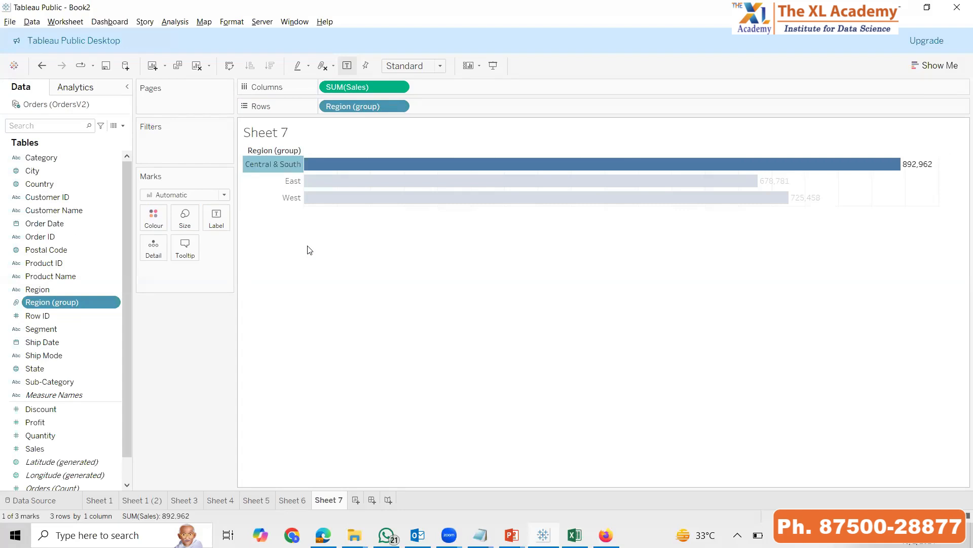
pyautogui.click(274, 324)
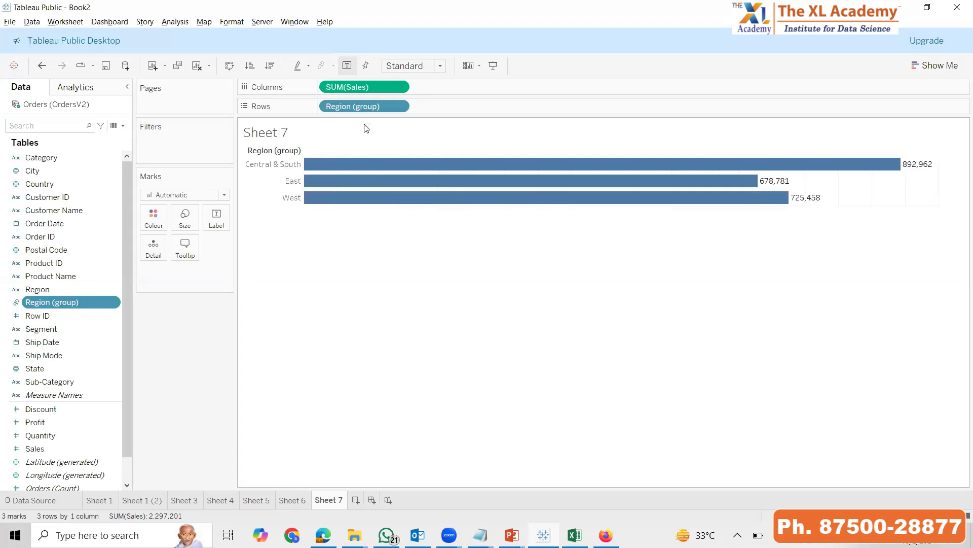
# Discard the Region (group) field from the rows and the data source, and put Region back on the rows
pyautogui.moveTo(363, 111); pyautogui.dragTo(46, 276)
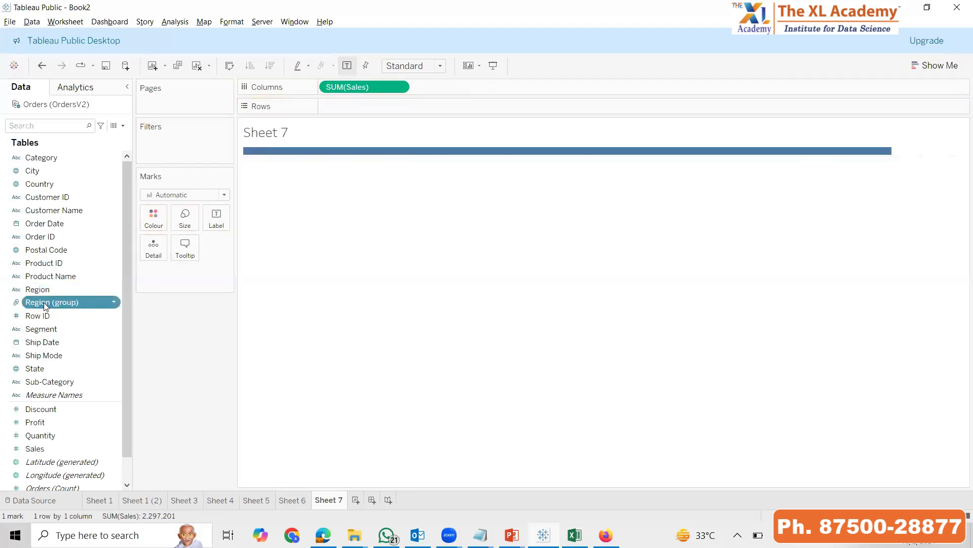
pyautogui.rightClick(45, 302)
pyautogui.click(97, 166)
pyautogui.click(41, 290)
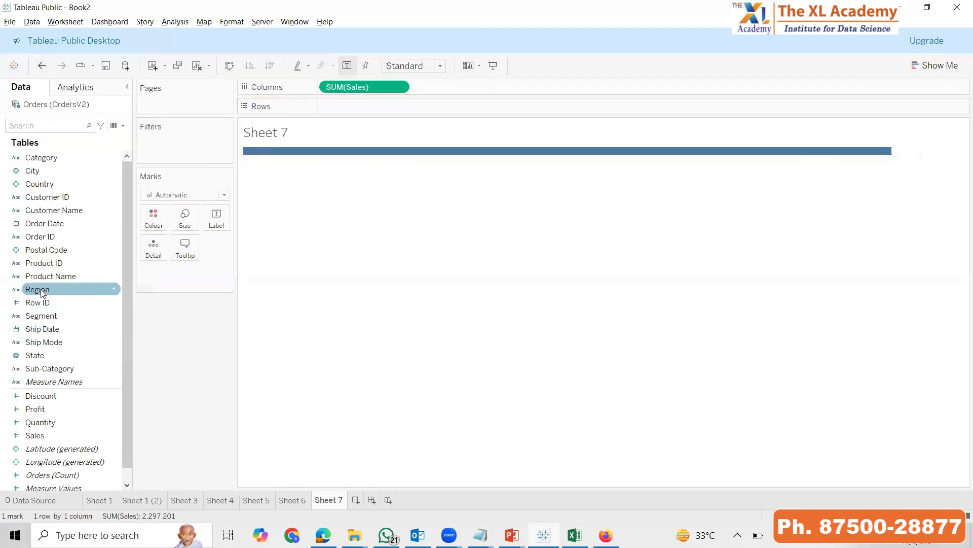
pyautogui.doubleClick(41, 290)
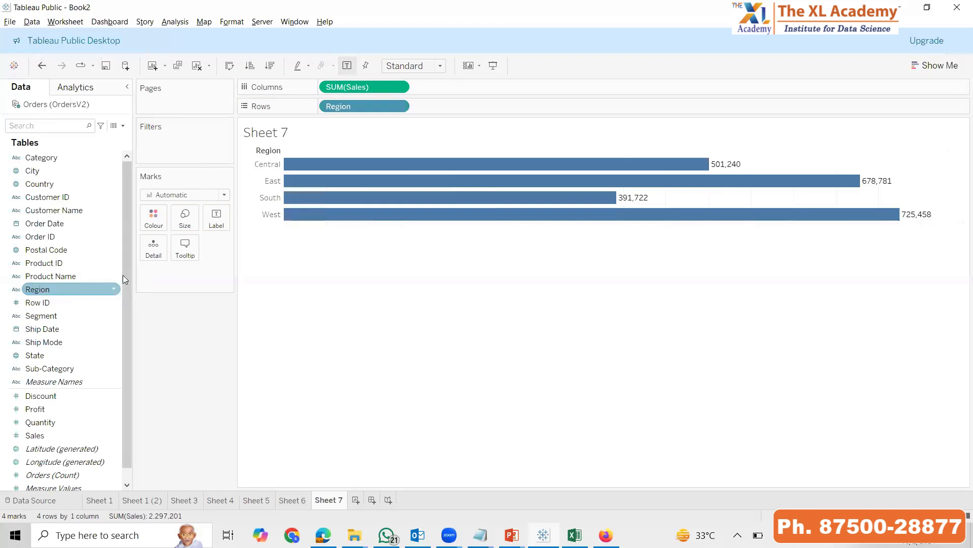
# Select the Central and South region headers and combine them into one group
pyautogui.click(268, 164)
pyautogui.keyDown('ctrl'); pyautogui.click(264, 198); pyautogui.keyUp('ctrl')
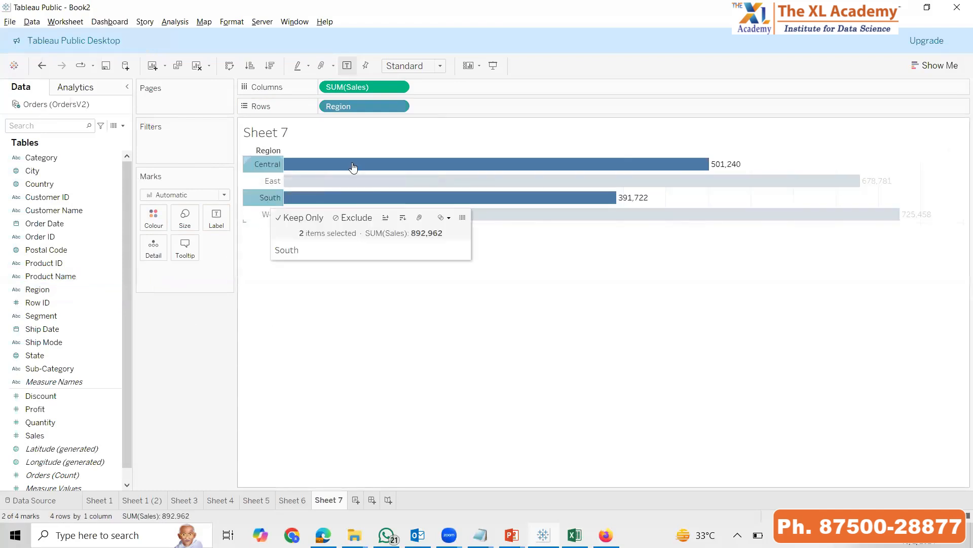
pyautogui.click(333, 66)
pyautogui.click(337, 85)
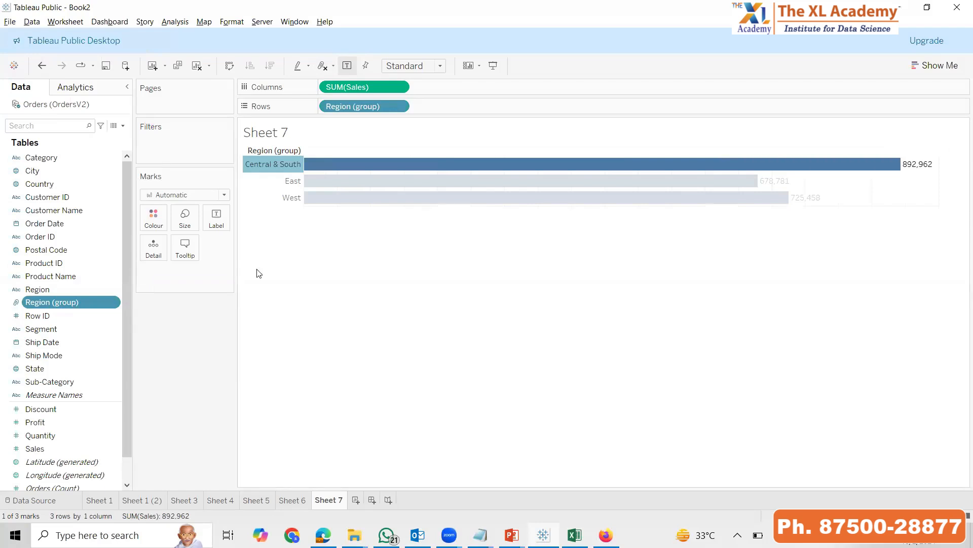
# Take Region (group) off the rows and delete the field from the data source
pyautogui.moveTo(365, 106); pyautogui.dragTo(117, 390)
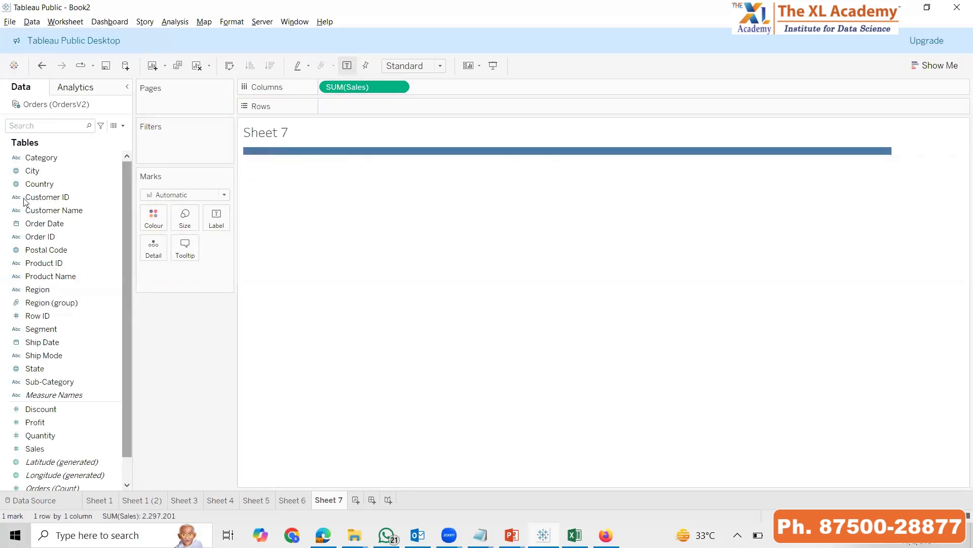
pyautogui.click(45, 303)
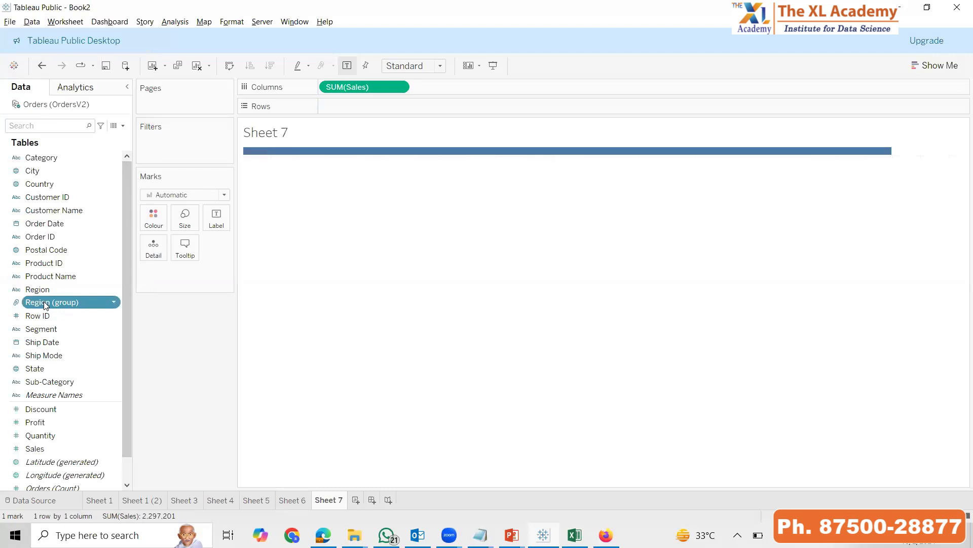
pyautogui.rightClick(107, 302)
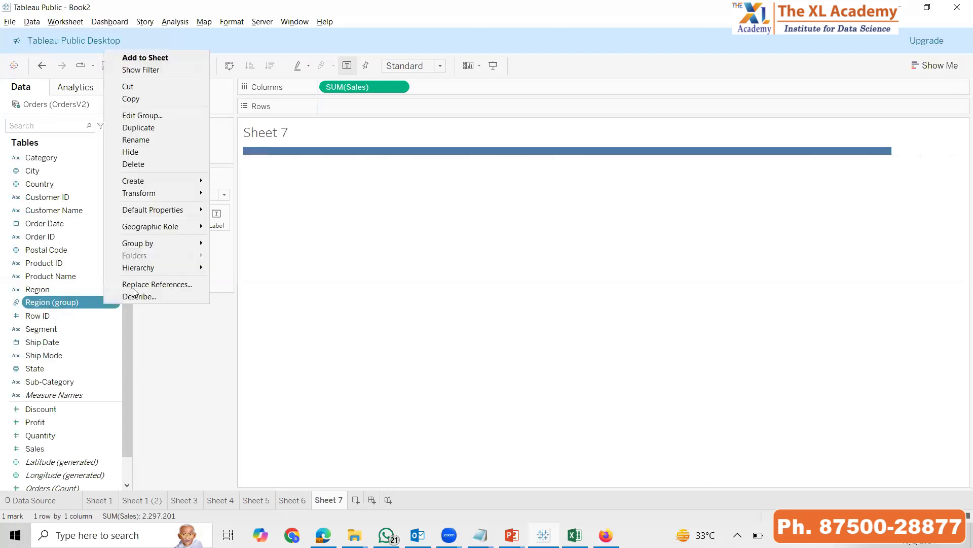
pyautogui.click(133, 164)
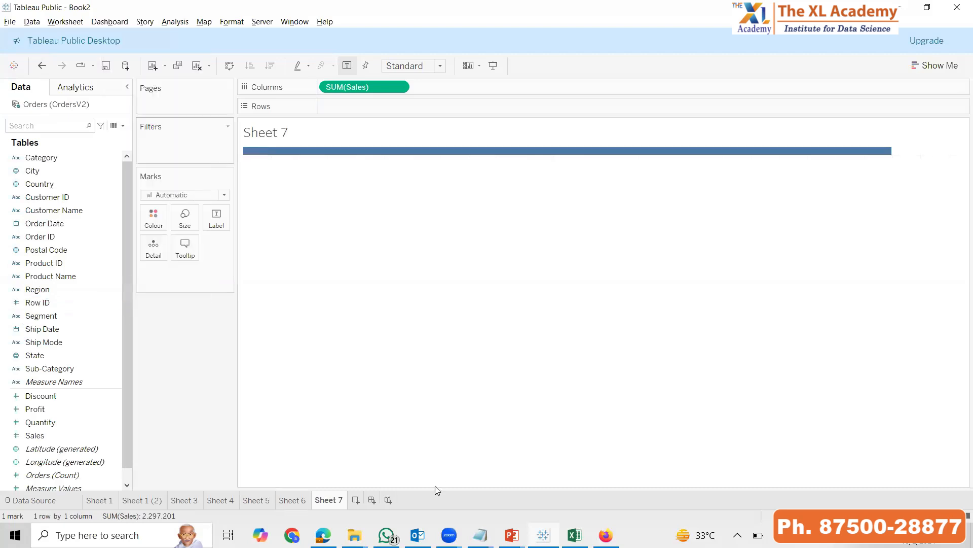
# Chart Sales by Sub-Category fitted to the Entire View and sort the bars in descending order
pyautogui.doubleClick(62, 368)
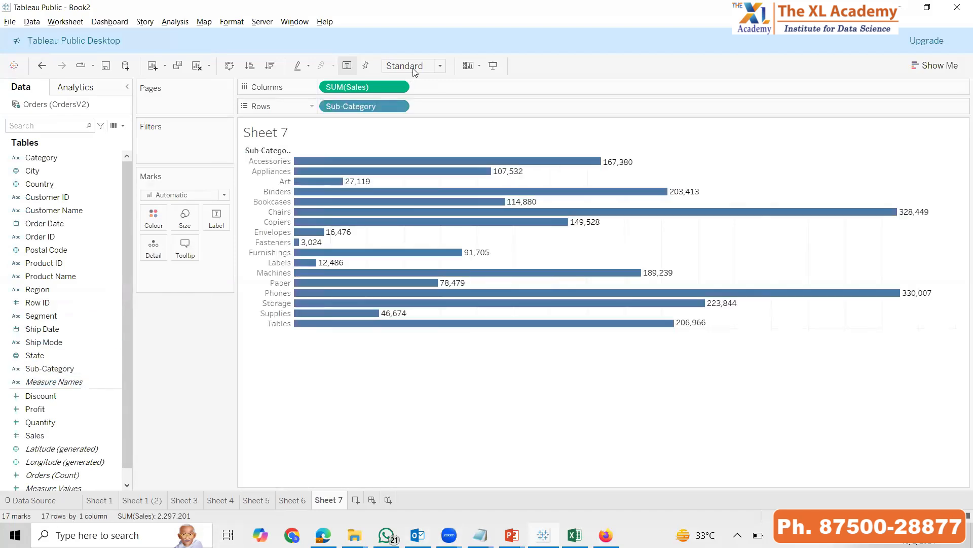
pyautogui.click(413, 66)
pyautogui.click(406, 112)
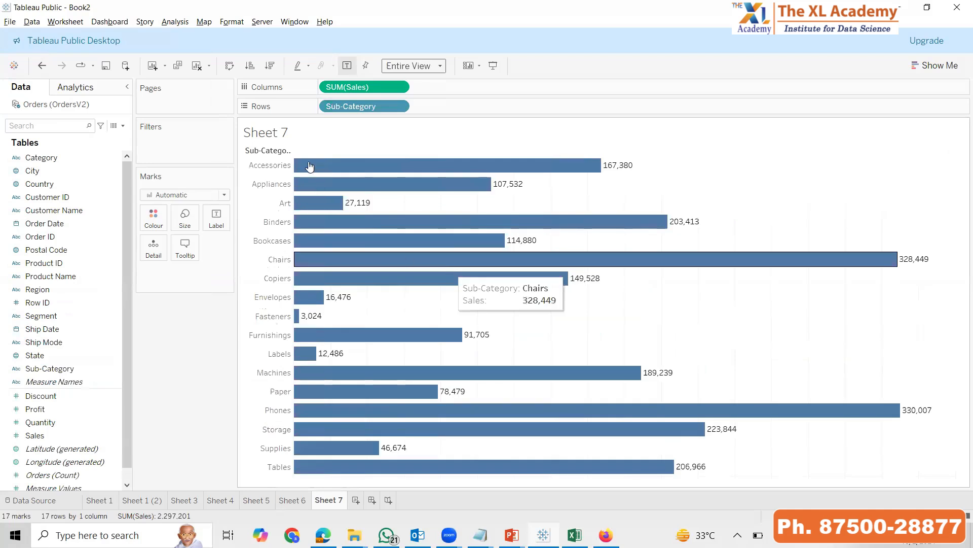
pyautogui.click(278, 65)
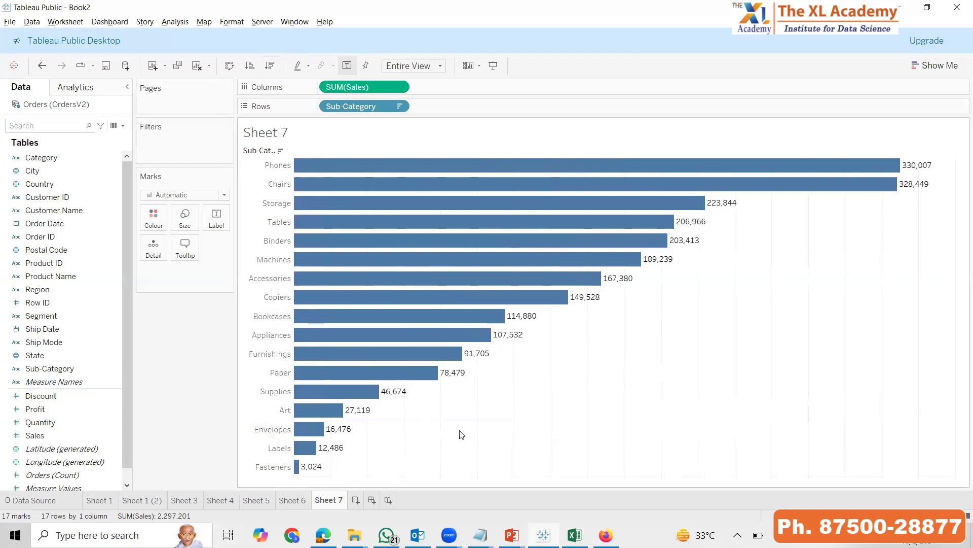
# Create a group field from Sub-Category that combines Art, Envelopes, Labels and Paper
pyautogui.click(81, 369)
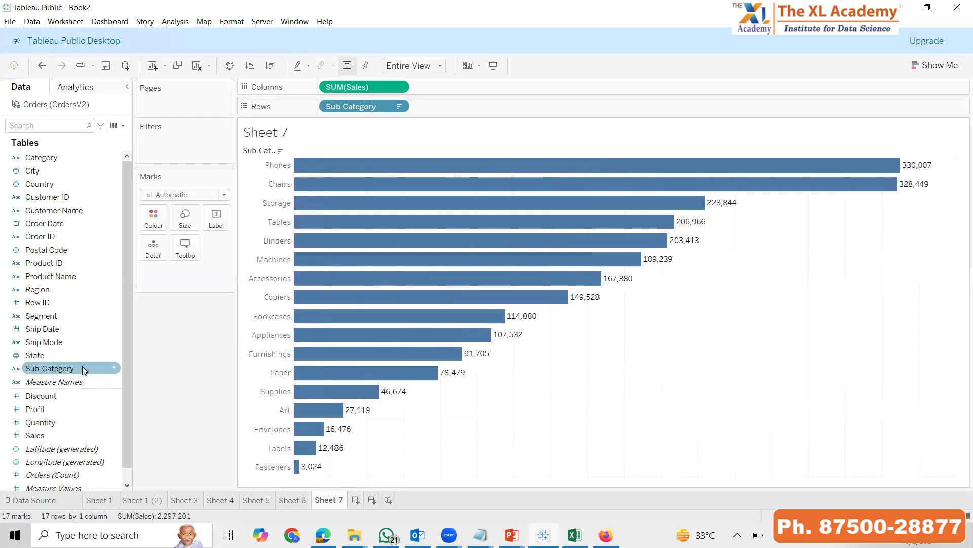
pyautogui.click(82, 366)
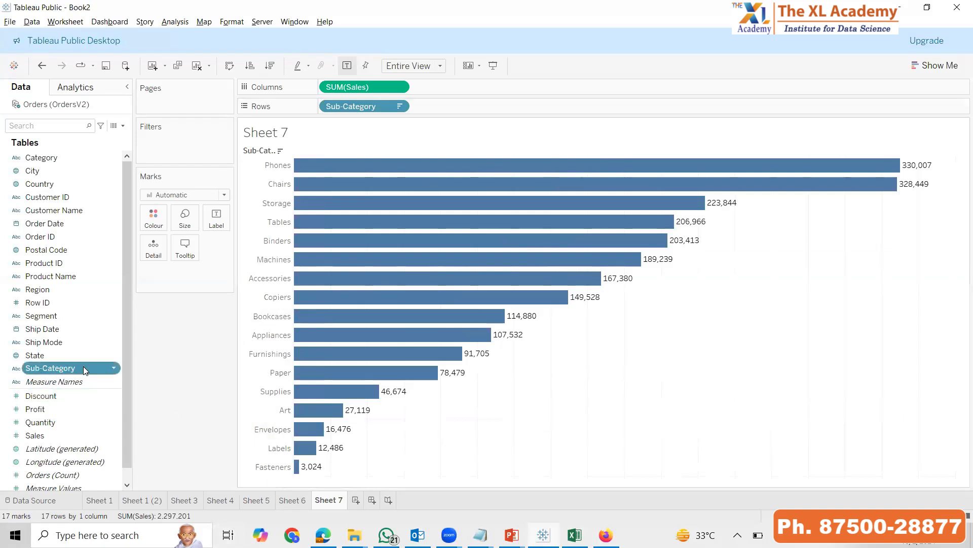
pyautogui.click(115, 369)
pyautogui.moveTo(212, 208)
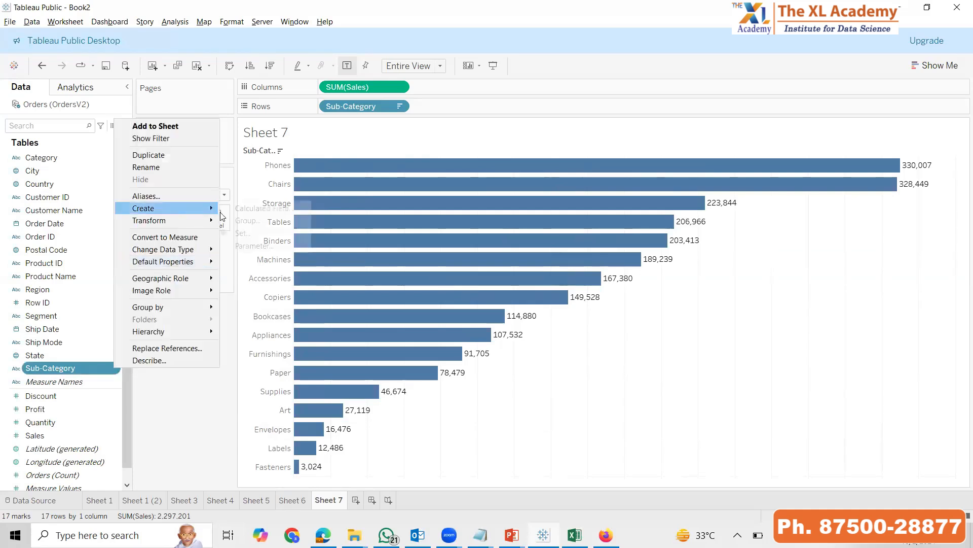
pyautogui.click(260, 221)
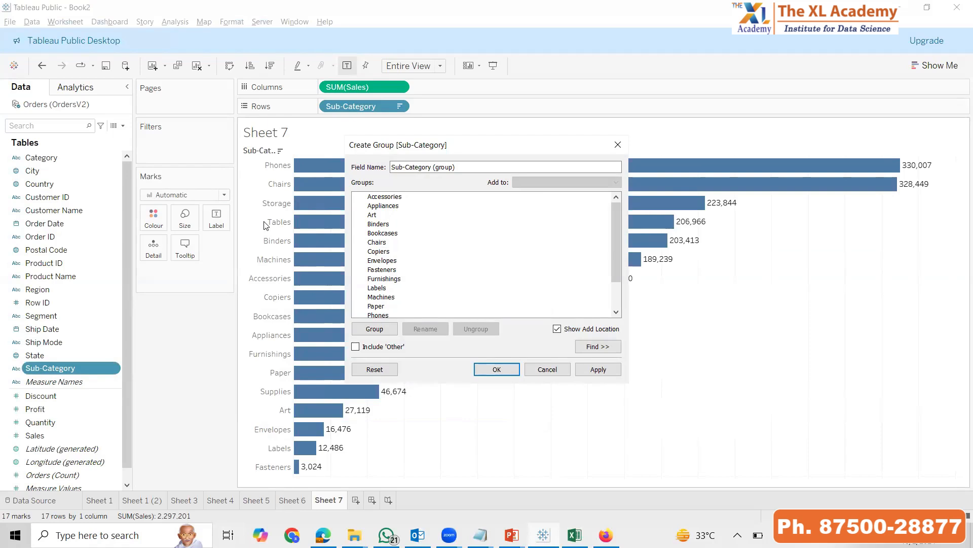
pyautogui.click(377, 215)
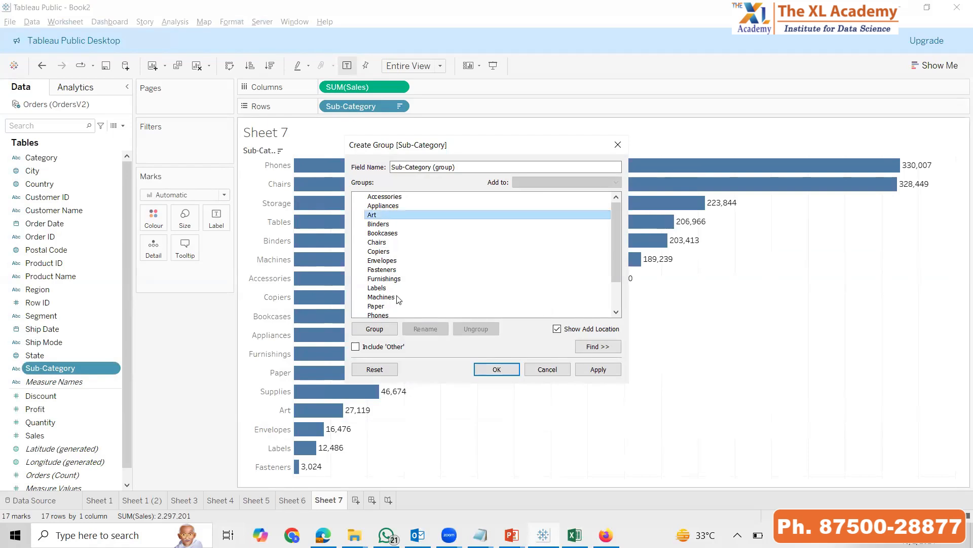
pyautogui.keyDown('ctrl'); pyautogui.click(383, 289); pyautogui.keyUp('ctrl')
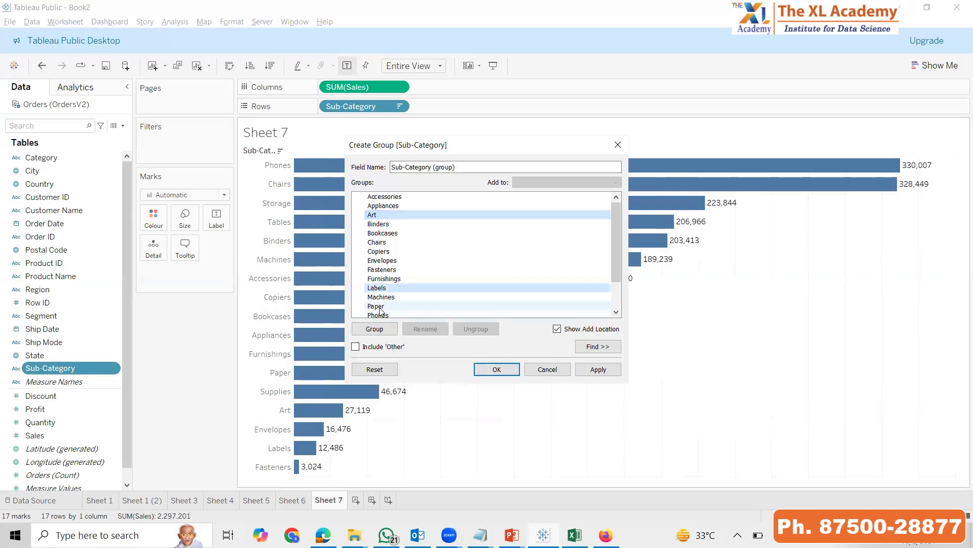
pyautogui.keyDown('ctrl'); pyautogui.click(406, 306); pyautogui.keyUp('ctrl')
pyautogui.keyDown('ctrl'); pyautogui.click(374, 262); pyautogui.keyUp('ctrl')
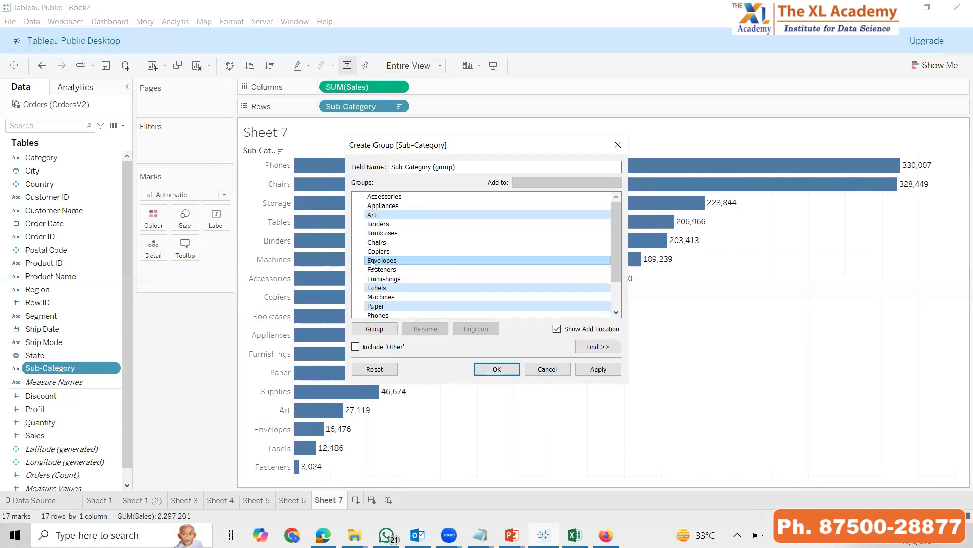
pyautogui.click(378, 331)
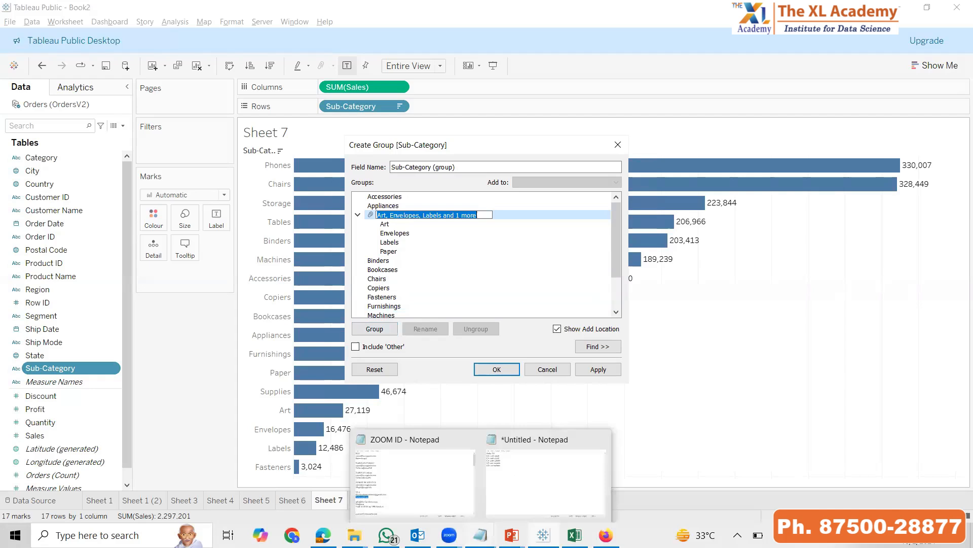
# Name the combined members STATIONARY and accept the new Sub-Category (group) field
pyautogui.write('STATIONARY')
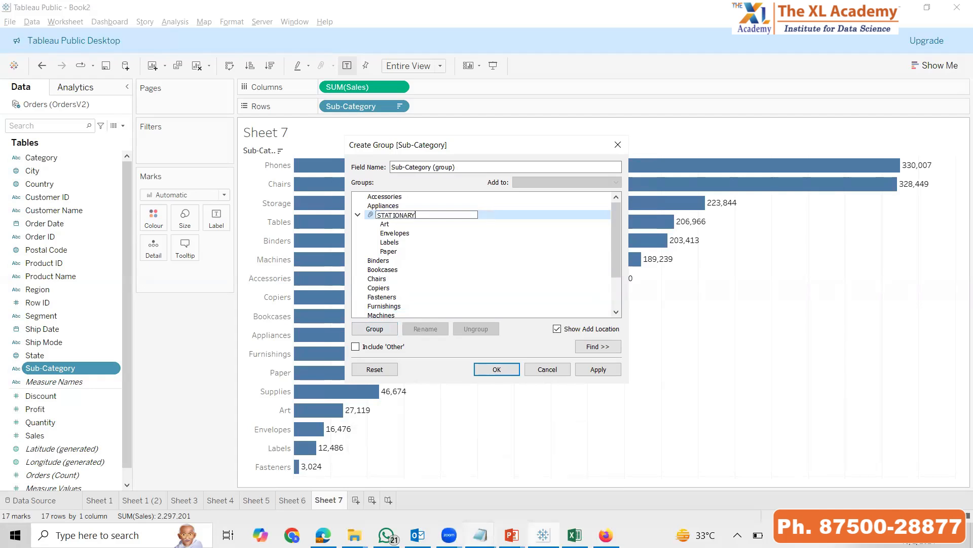
pyautogui.press('Return')
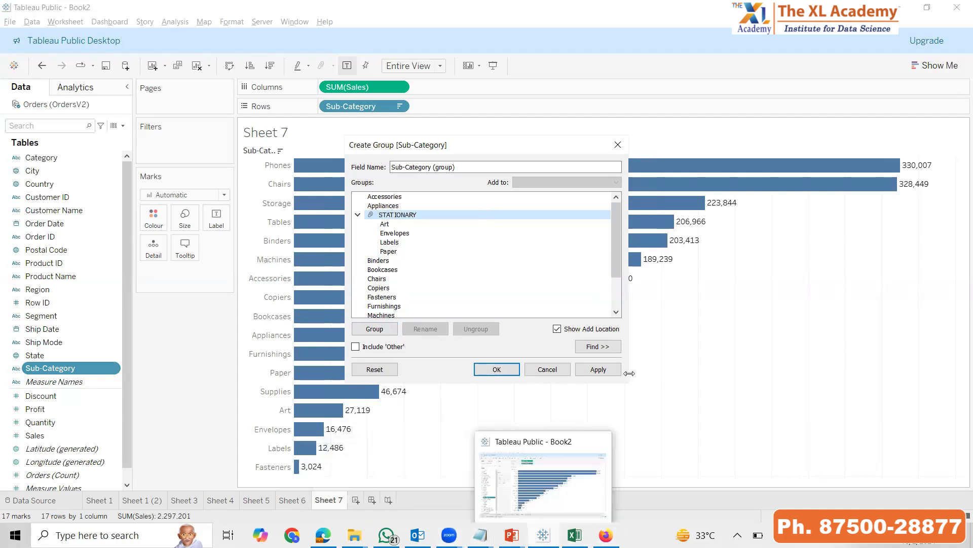
pyautogui.click(497, 370)
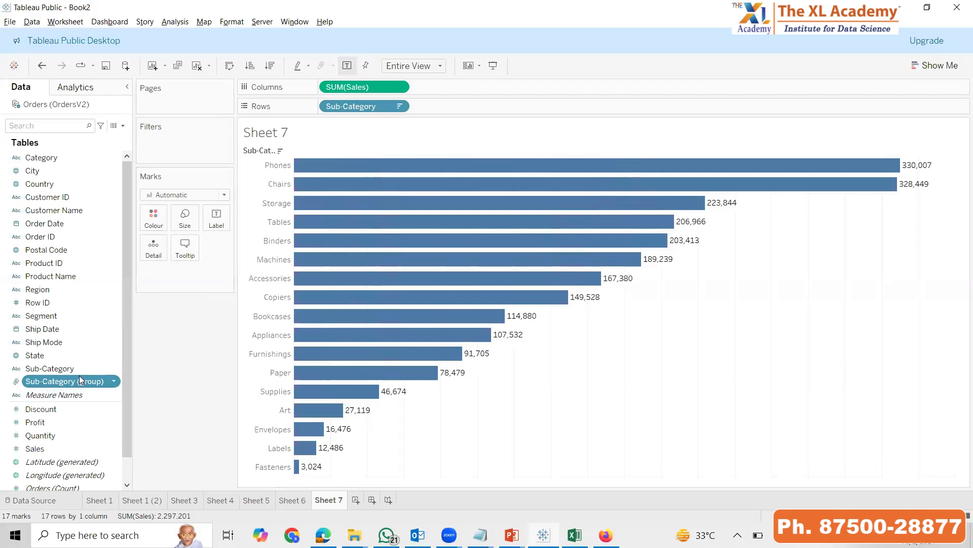
# Replace Sub-Category on the rows with Sub-Category (group), sort the bars in descending order, and highlight the STATIONARY member
pyautogui.moveTo(79, 375); pyautogui.dragTo(528, 105)
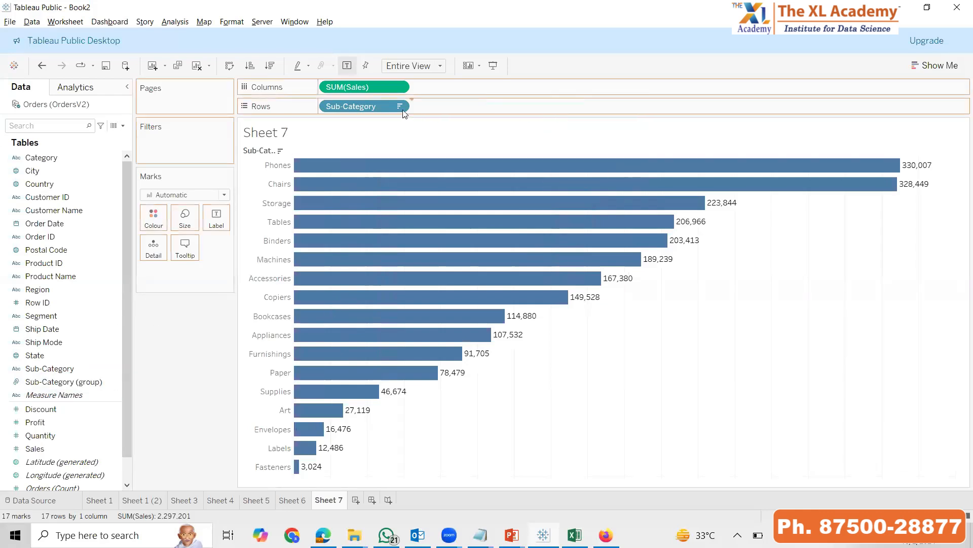
pyautogui.moveTo(380, 108); pyautogui.dragTo(187, 408)
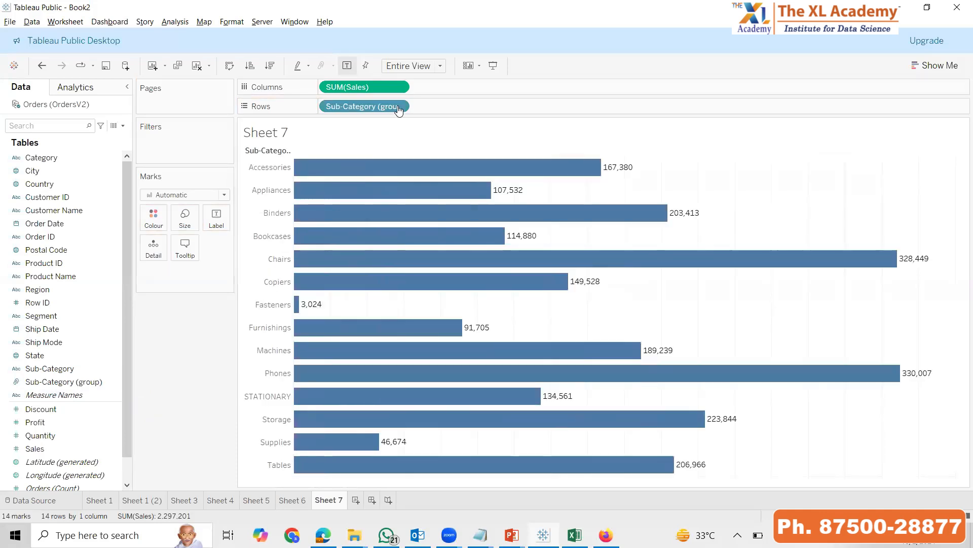
pyautogui.click(274, 65)
pyautogui.moveTo(294, 209)
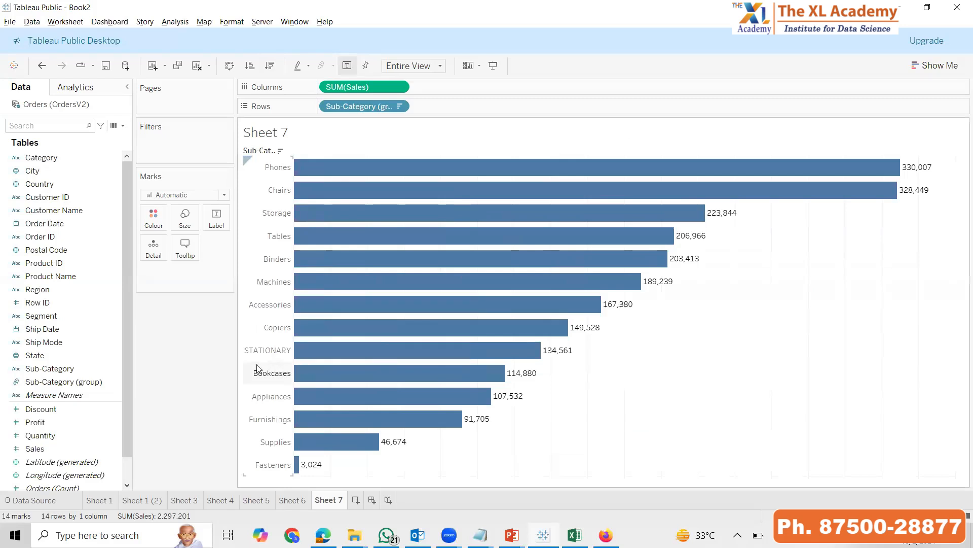
pyautogui.click(279, 357)
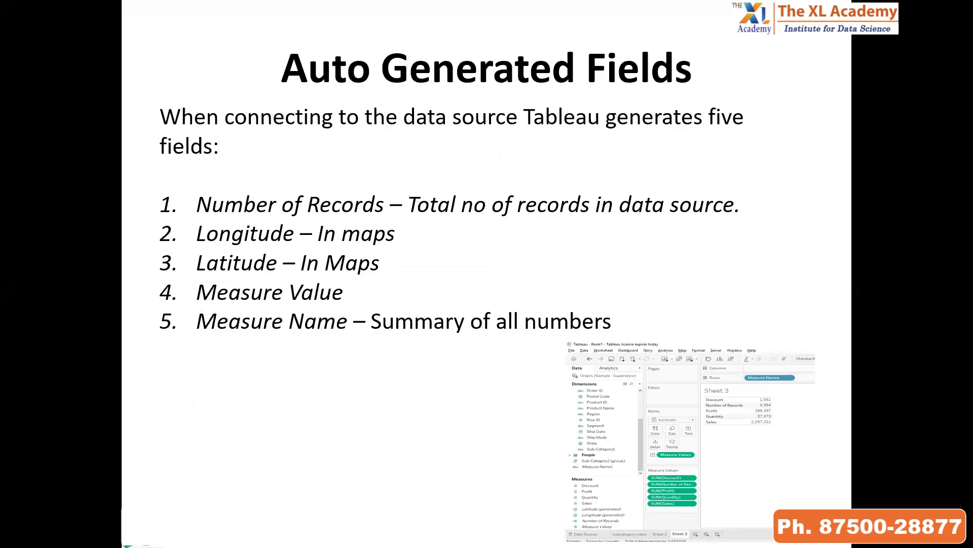
# Review the Auto Generated Fields slide in the presentation and return to Tableau
pyautogui.hotkey('alt', 'Tab')
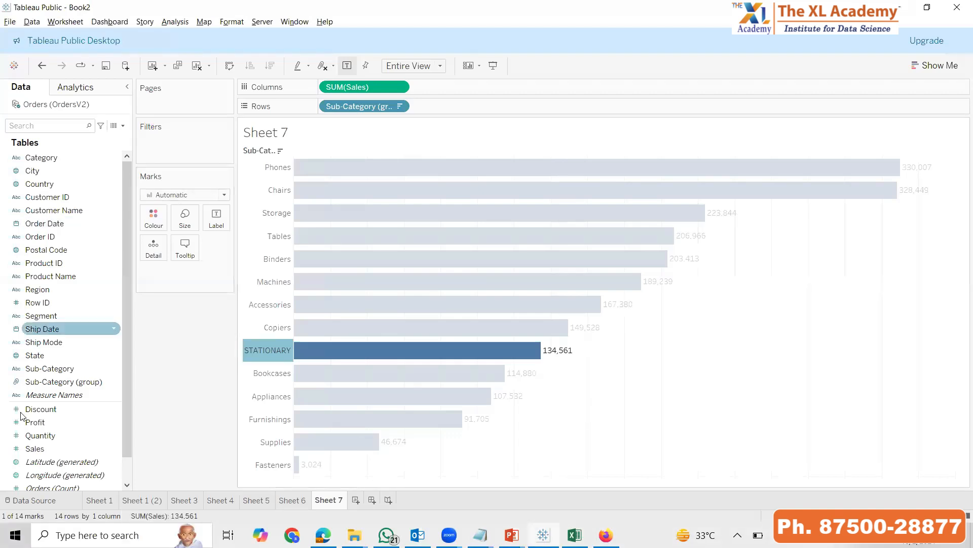
# Add a new worksheet and select the generated fields Measure Names, Measure Values, Orders (Count), Longitude (generated) and Latitude (generated)
pyautogui.scroll(-1, 91, 400)
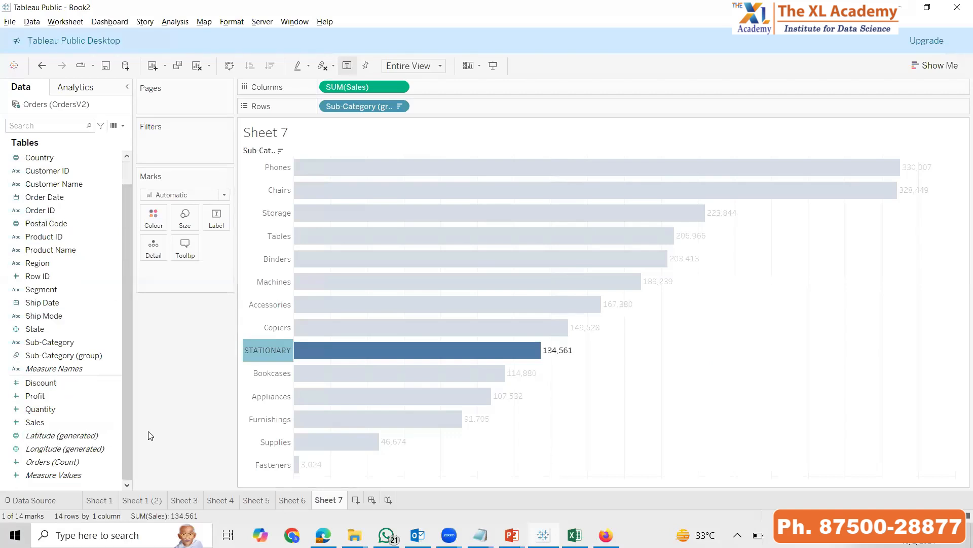
pyautogui.click(356, 501)
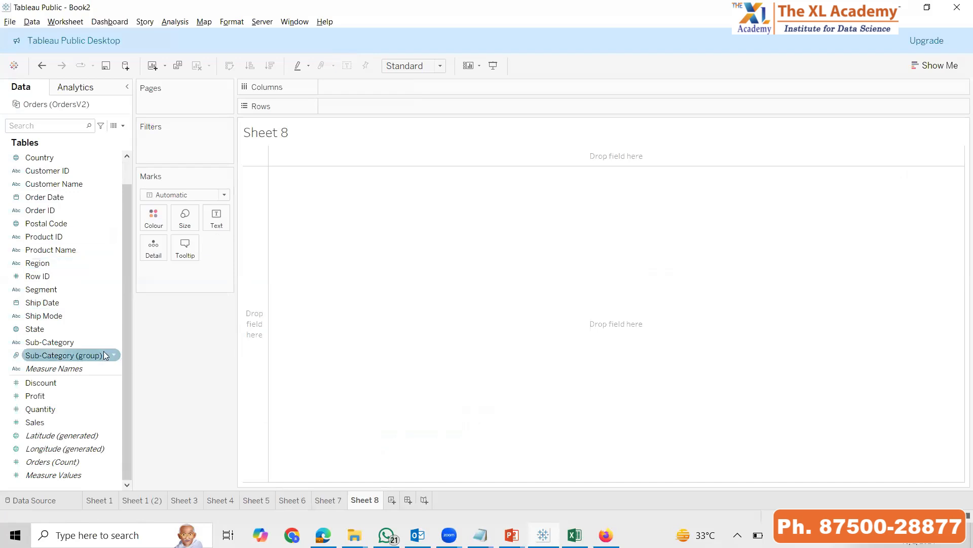
pyautogui.click(57, 371)
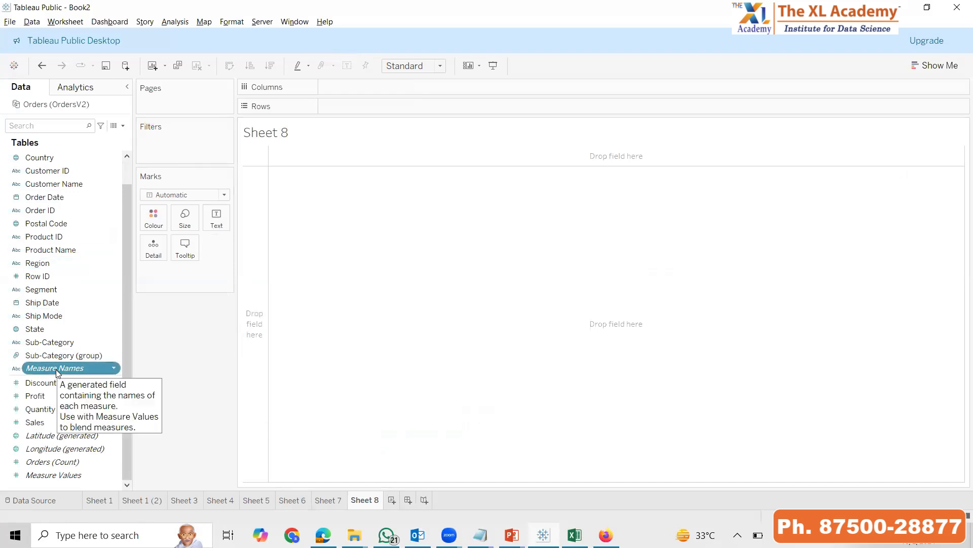
pyautogui.keyDown('ctrl'); pyautogui.click(76, 475); pyautogui.keyUp('ctrl')
pyautogui.keyDown('ctrl'); pyautogui.click(78, 461); pyautogui.keyUp('ctrl')
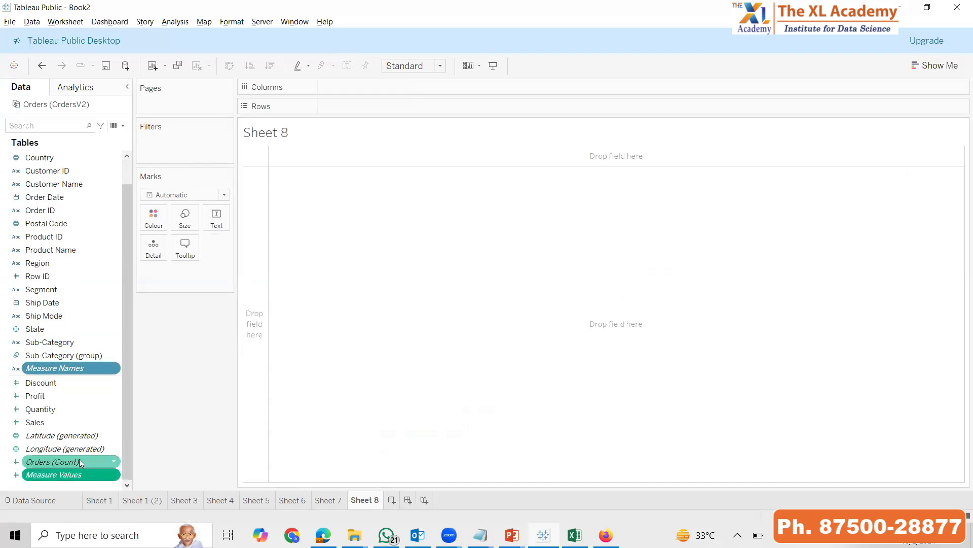
pyautogui.keyDown('ctrl'); pyautogui.click(85, 448); pyautogui.keyUp('ctrl')
pyautogui.keyDown('ctrl'); pyautogui.click(76, 435); pyautogui.keyUp('ctrl')
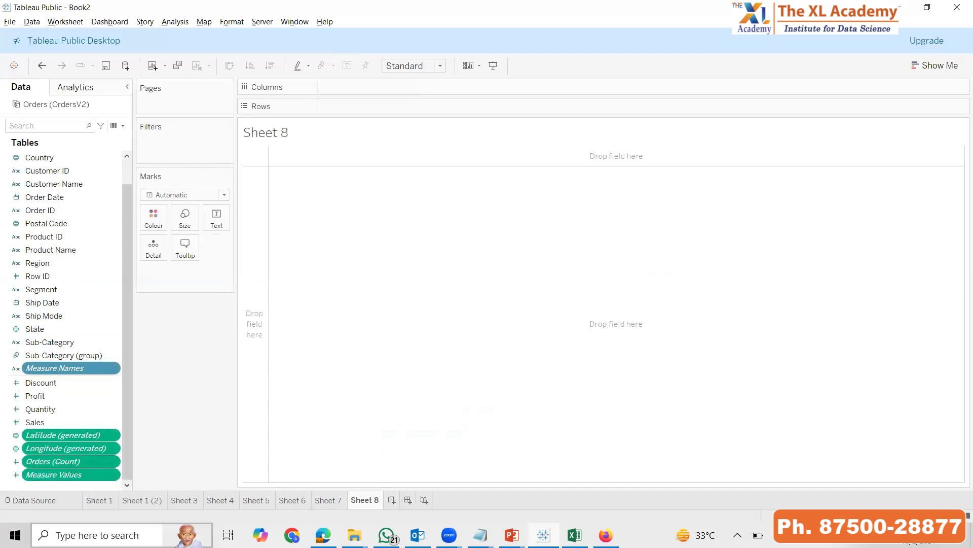
pyautogui.click(101, 535)
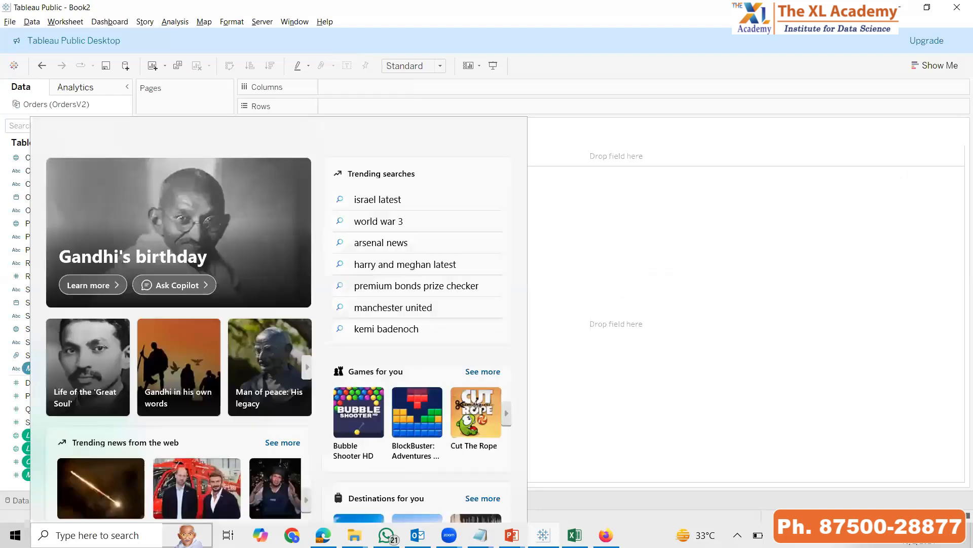
pyautogui.click(629, 507)
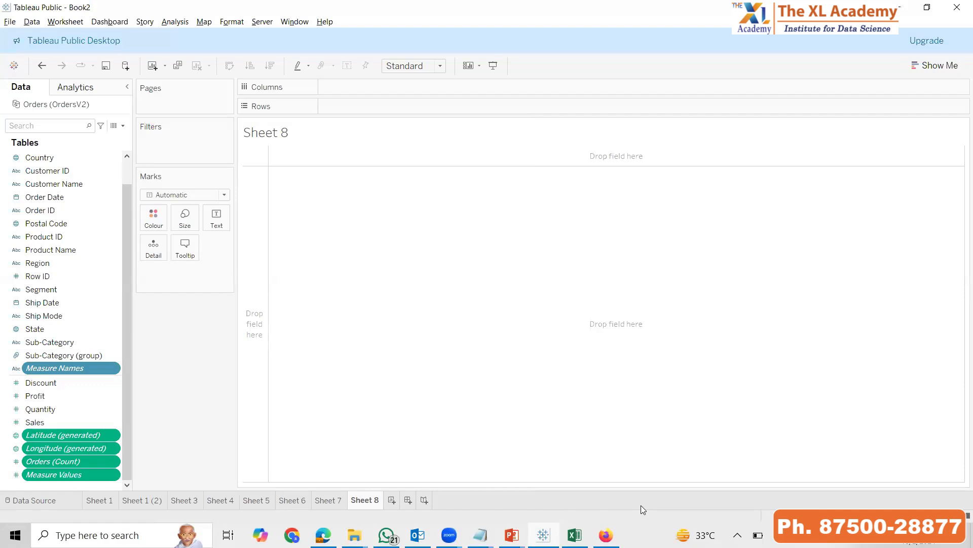
# Build a text table of all measures from the Measure Names field and fit it to Entire View
pyautogui.click(59, 463)
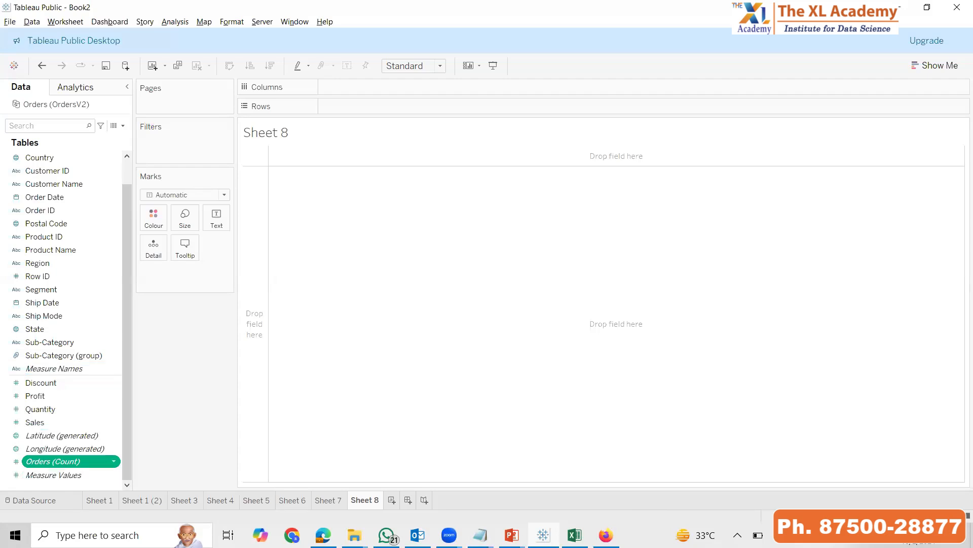
pyautogui.click(51, 374)
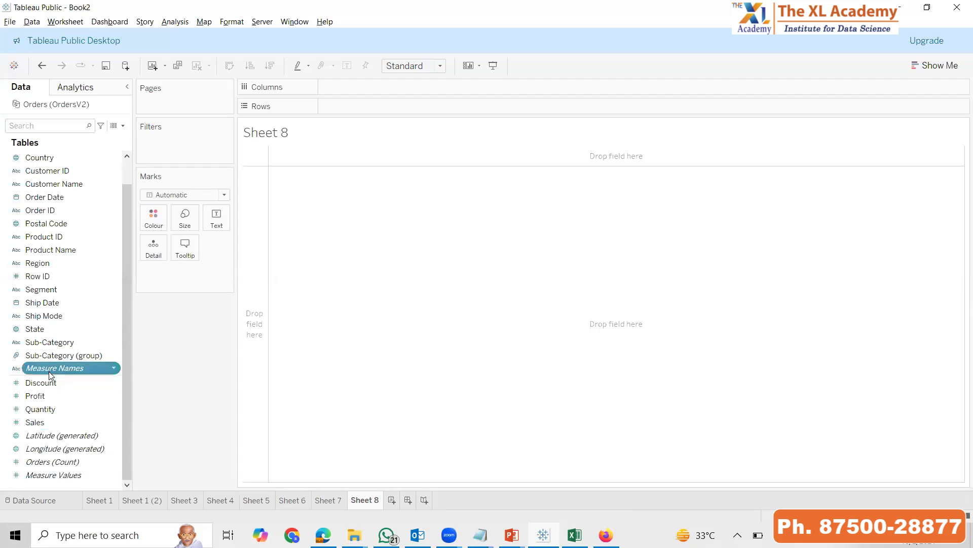
pyautogui.doubleClick(50, 373)
pyautogui.click(421, 66)
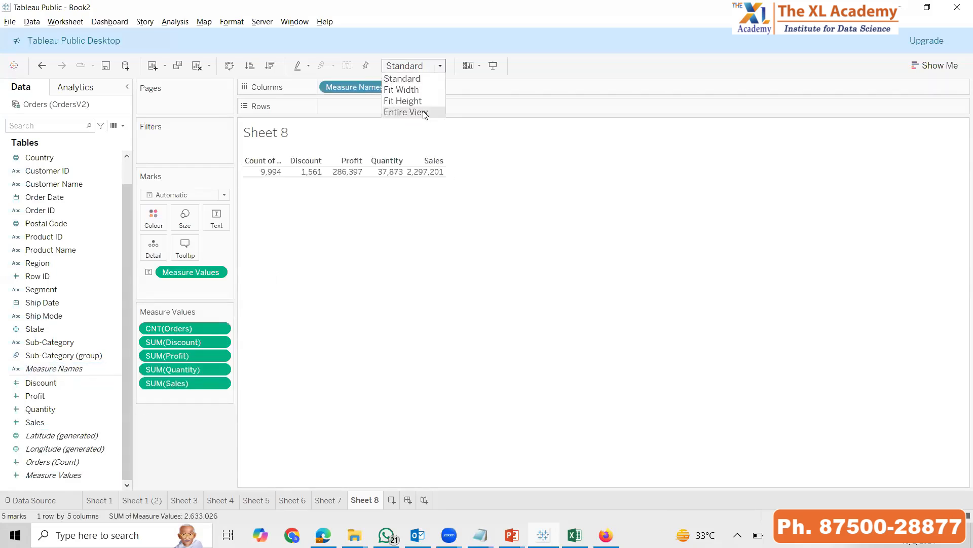
pyautogui.click(425, 113)
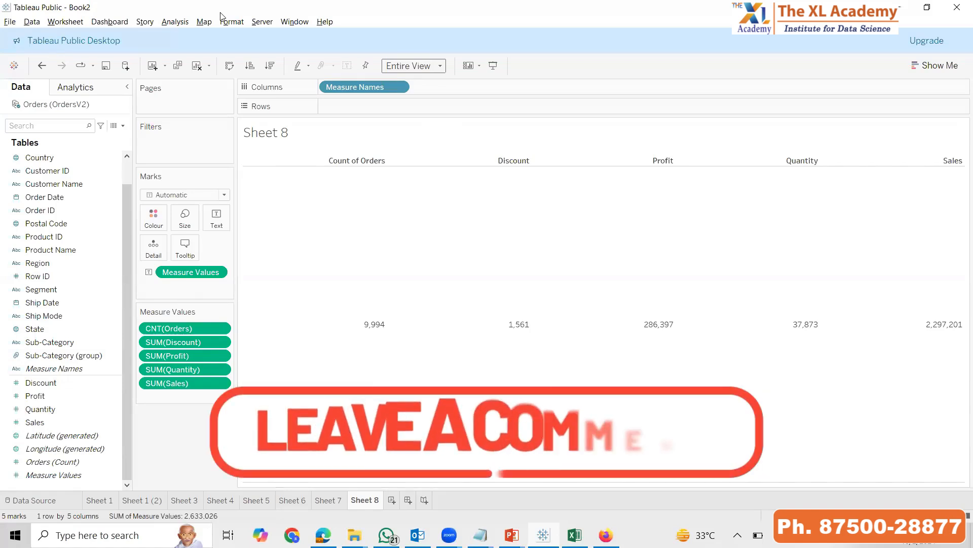
# Clear the sheet and build a labelled bar chart of Measure Values by Measure Names, fitted to Entire View
pyautogui.click(197, 68)
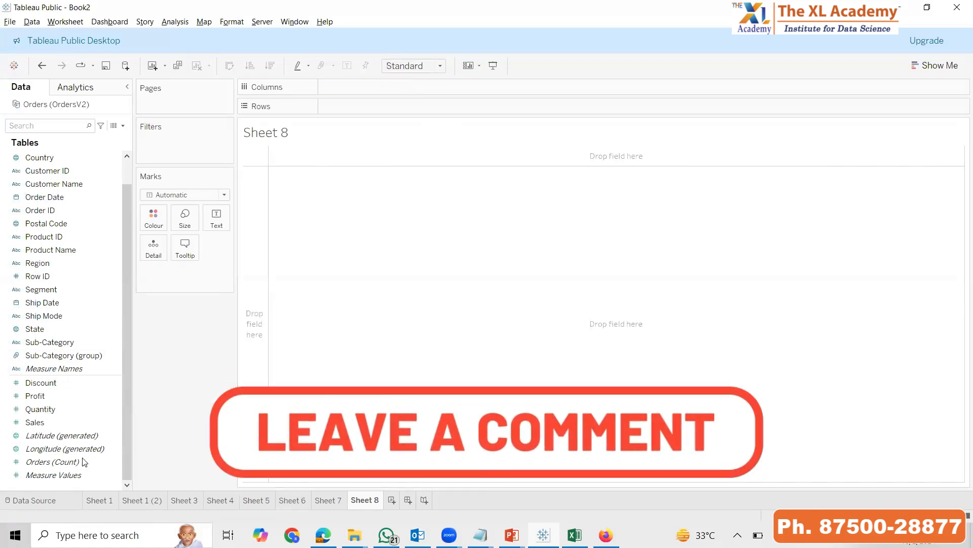
pyautogui.doubleClick(87, 485)
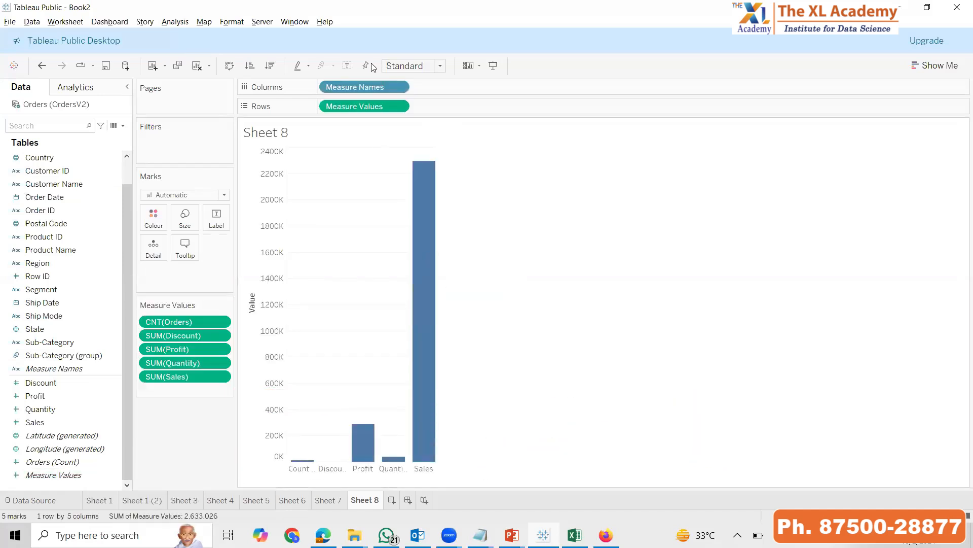
pyautogui.click(347, 66)
pyautogui.click(419, 69)
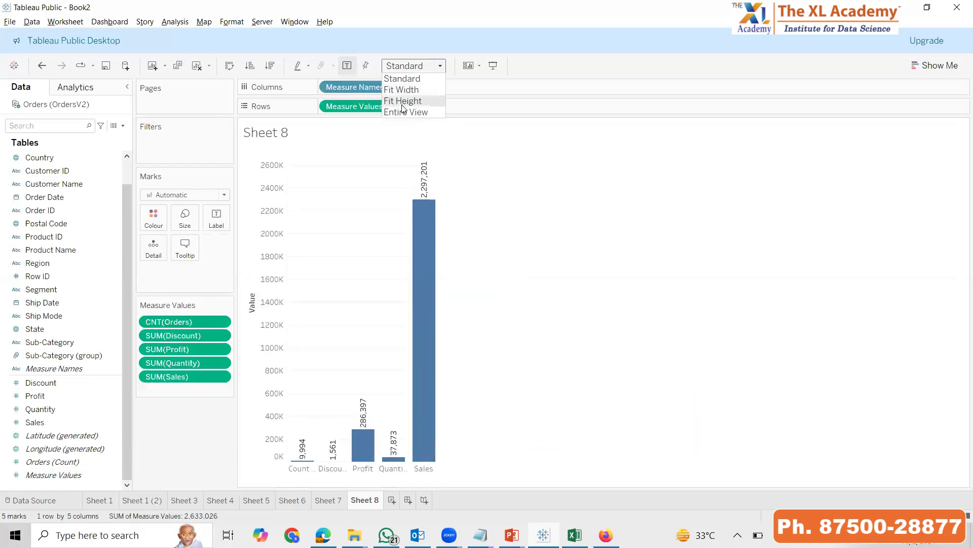
pyautogui.click(401, 111)
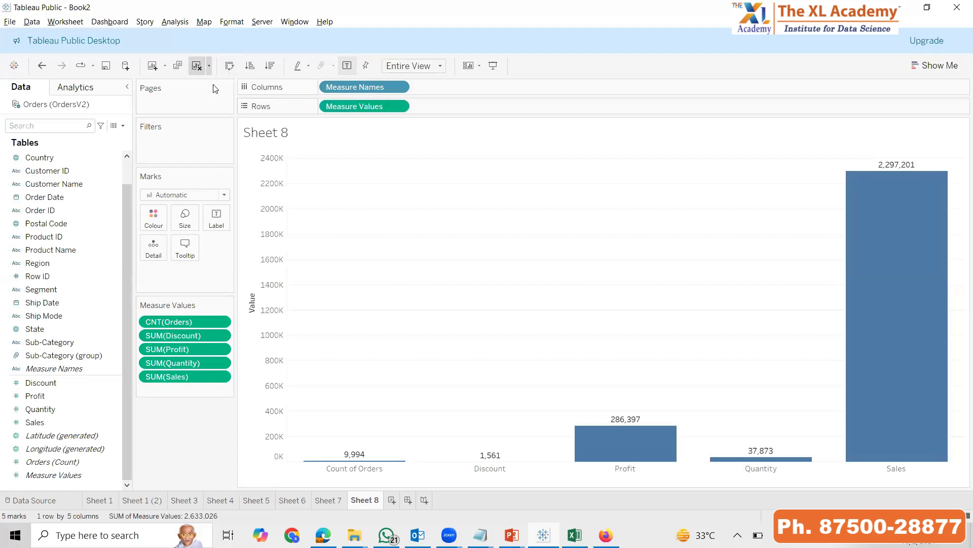
# Replace the measures chart with a single bar of Orders (Count) on the rows, and clear the sheet again
pyautogui.click(197, 65)
pyautogui.moveTo(73, 462); pyautogui.dragTo(283, 192)
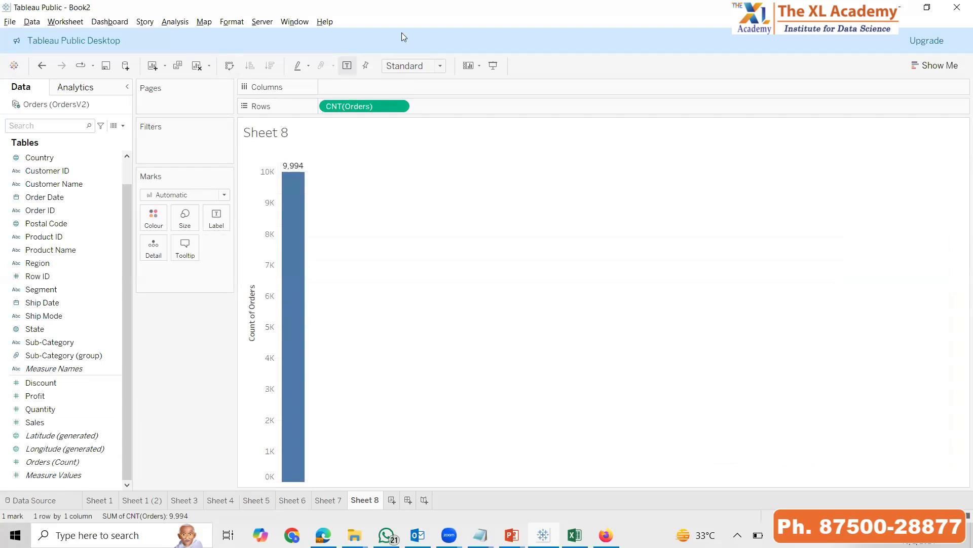
pyautogui.click(195, 67)
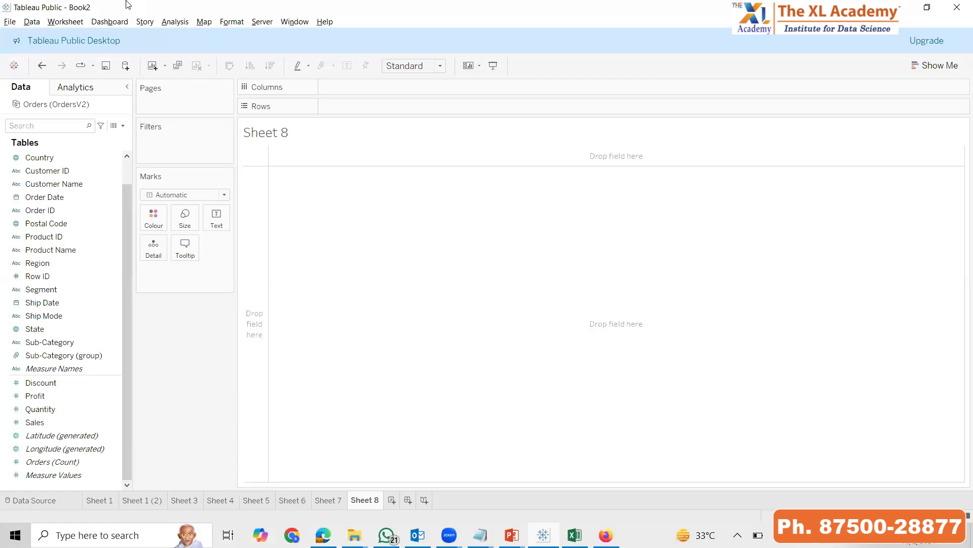
# Plot Sales, Discount and Profit as separate line charts by Order Date year, fitted to Entire View
pyautogui.click(33, 423)
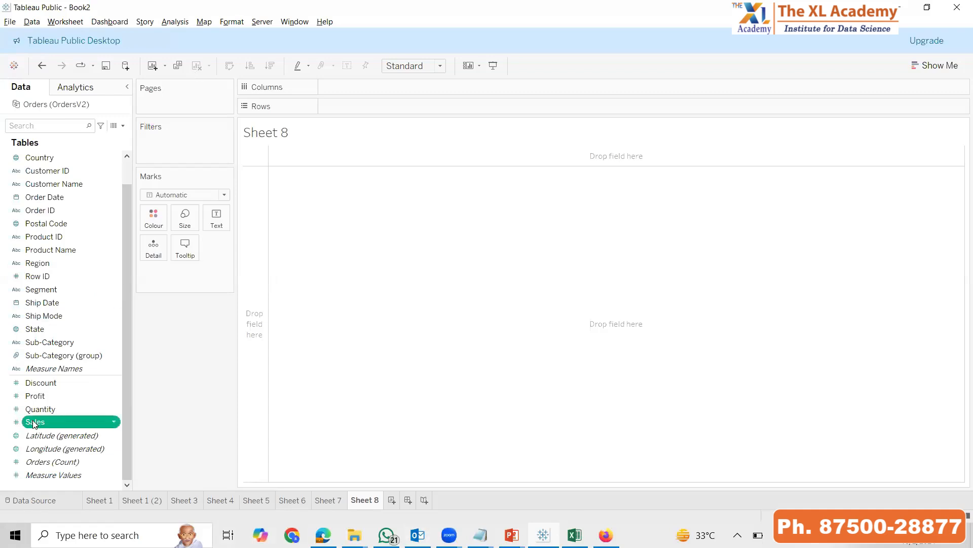
pyautogui.doubleClick(33, 423)
pyautogui.click(56, 197)
pyautogui.doubleClick(76, 197)
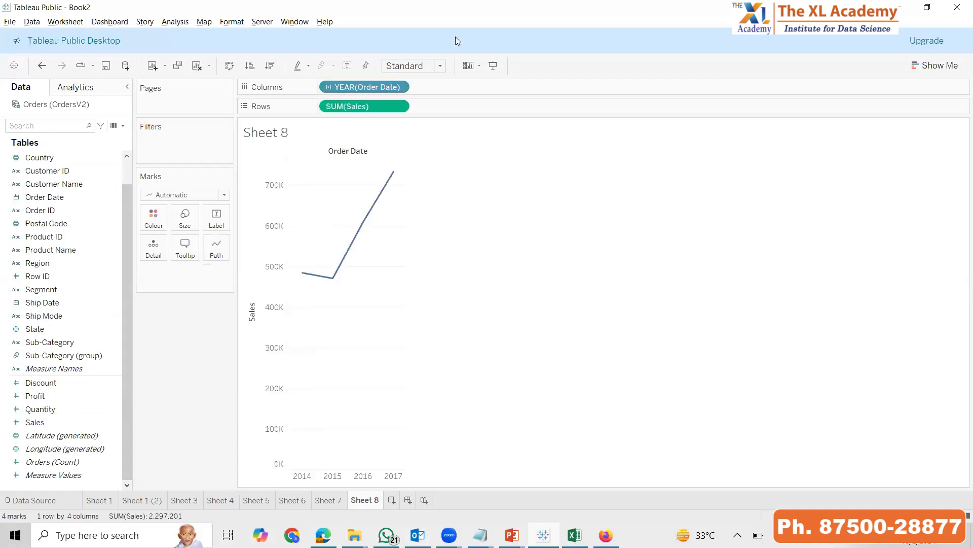
pyautogui.click(440, 66)
pyautogui.click(420, 112)
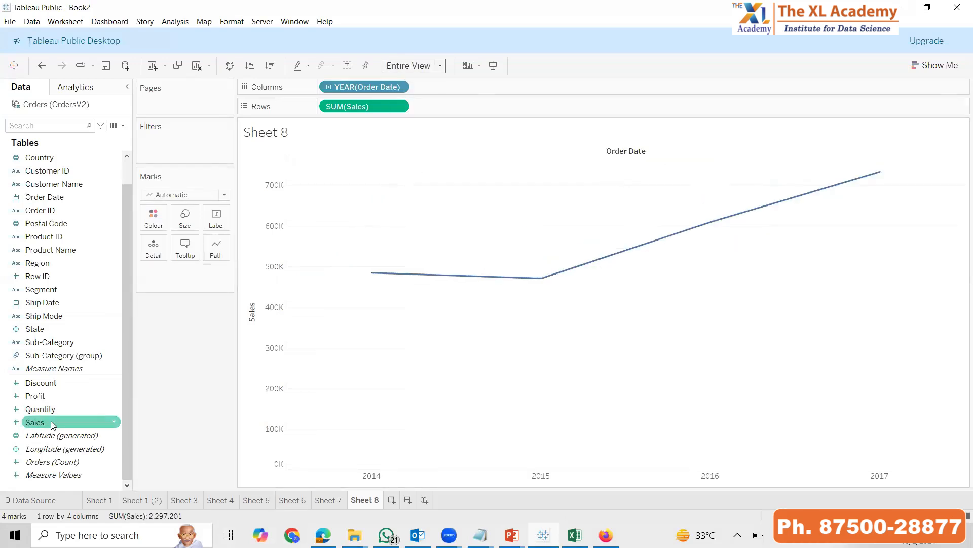
pyautogui.click(58, 382)
pyautogui.doubleClick(37, 400)
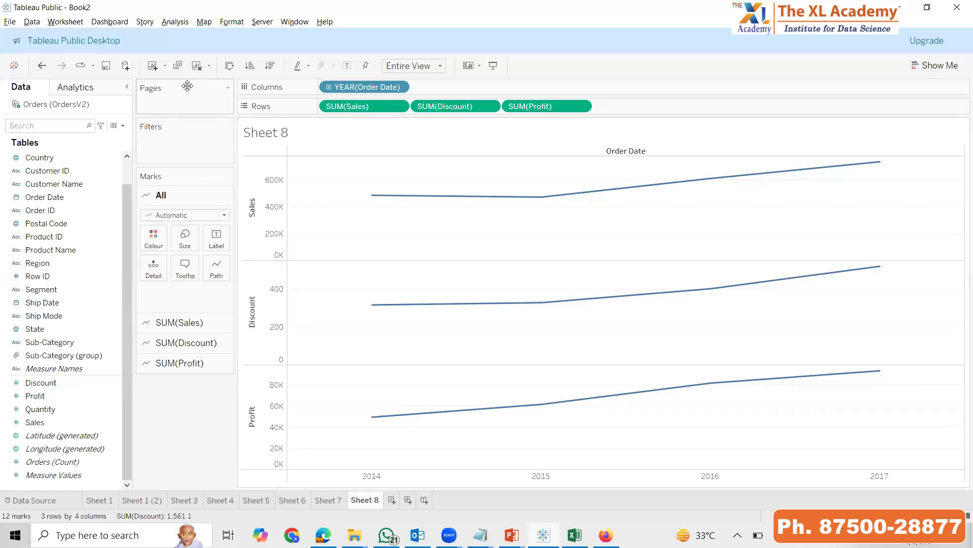
# Clear the sheet and rebuild the yearly Order Date line charts with Sales, Profit and Discount on the rows in Entire View
pyautogui.click(197, 65)
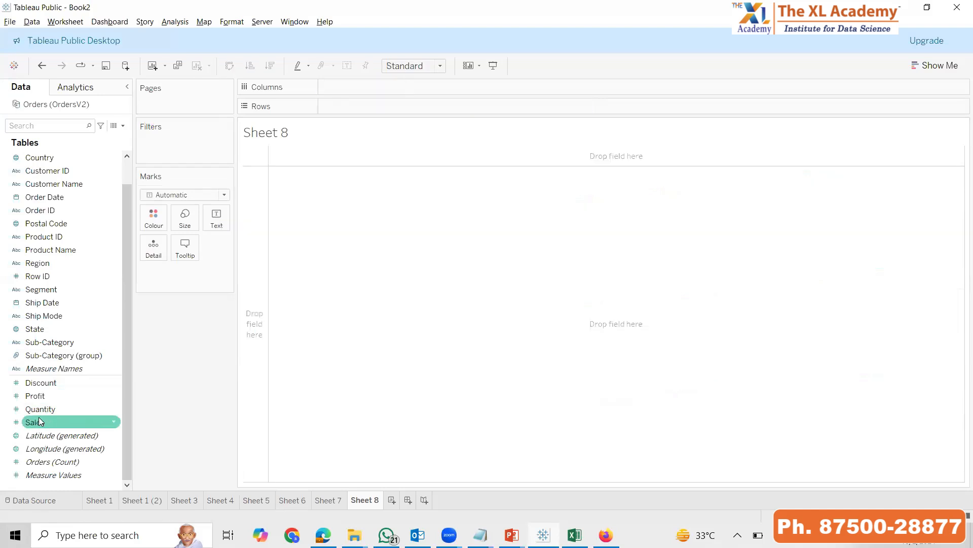
pyautogui.doubleClick(76, 422)
pyautogui.moveTo(50, 197); pyautogui.dragTo(299, 144)
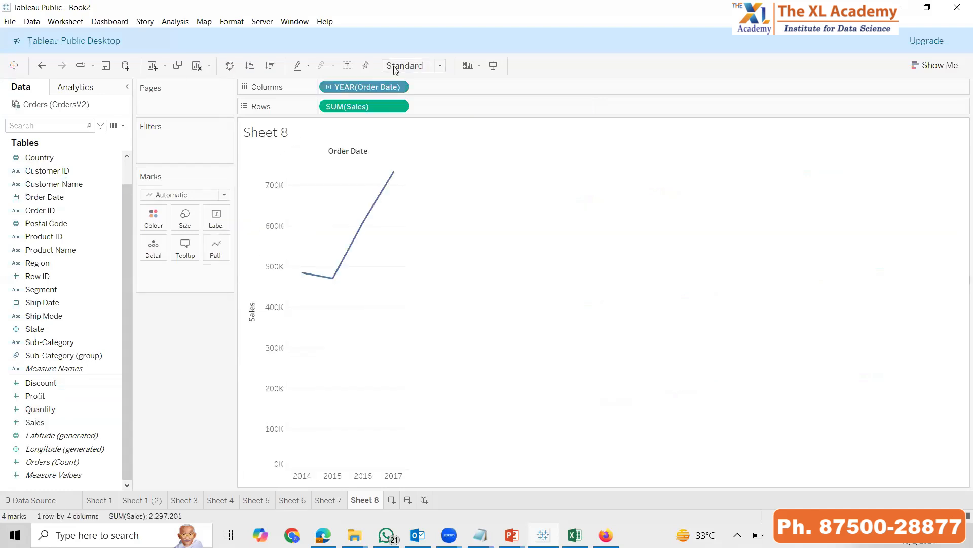
pyautogui.click(413, 66)
pyautogui.click(413, 112)
pyautogui.click(57, 393)
pyautogui.doubleClick(55, 394)
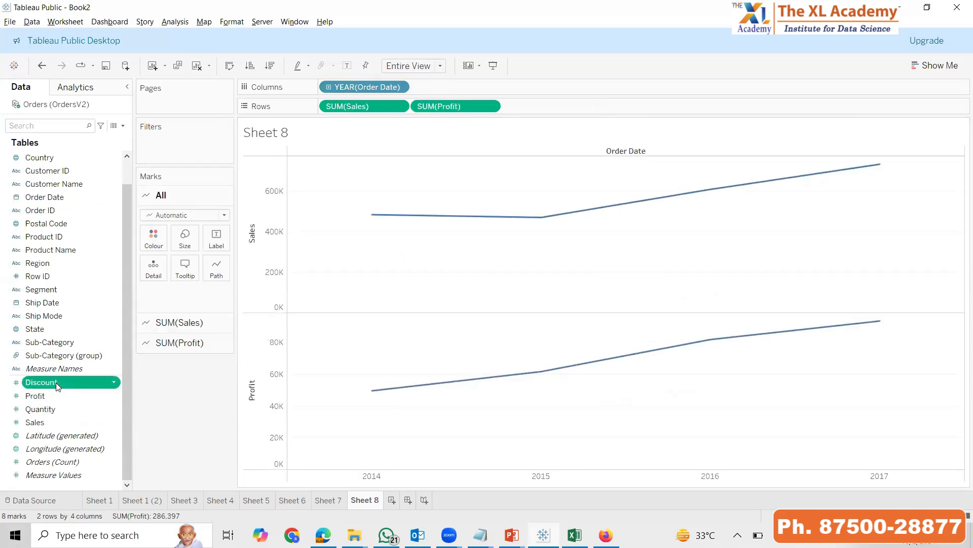
pyautogui.doubleClick(56, 383)
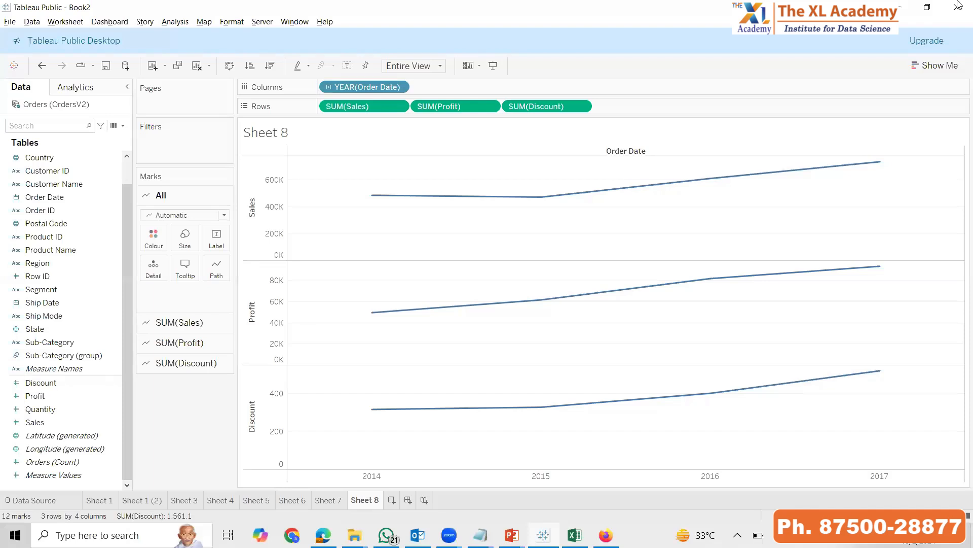
# Combine SUM(Profit) with SUM(Sales) in one line chart by making Profit a dual axis
pyautogui.click(490, 107)
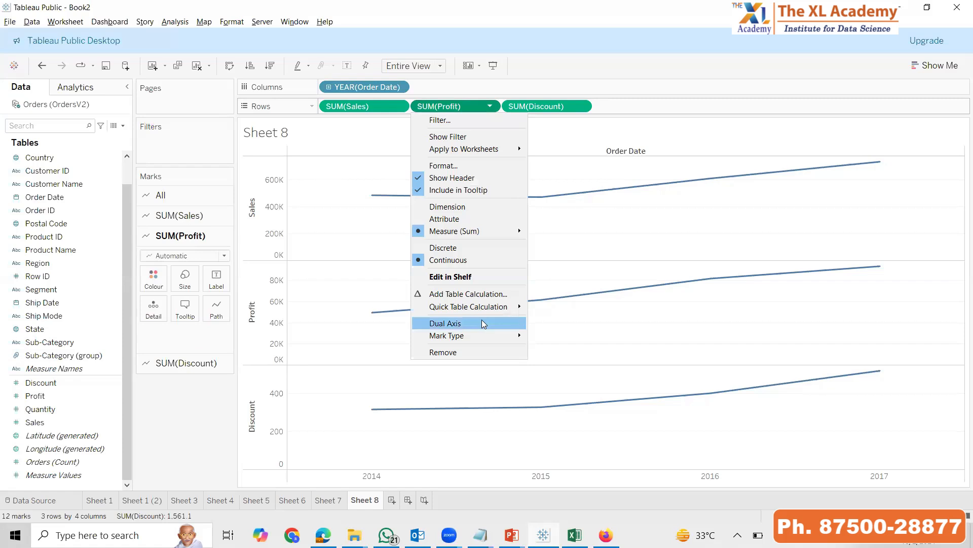
pyautogui.click(635, 356)
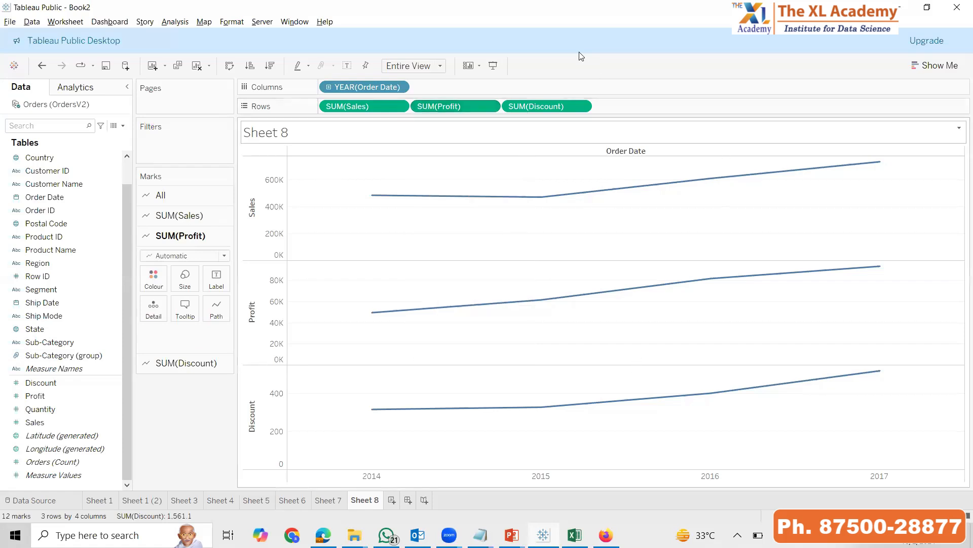
pyautogui.click(571, 107)
pyautogui.click(583, 106)
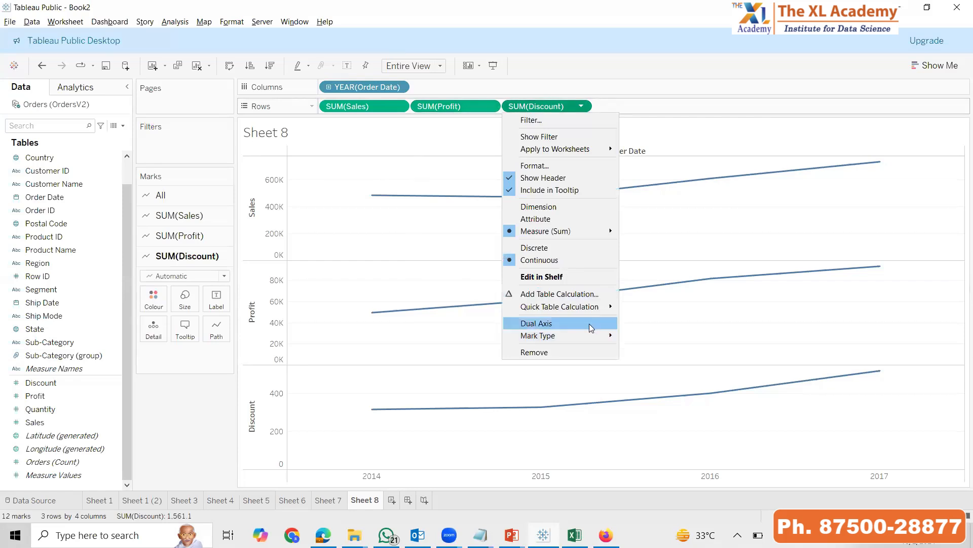
pyautogui.click(770, 248)
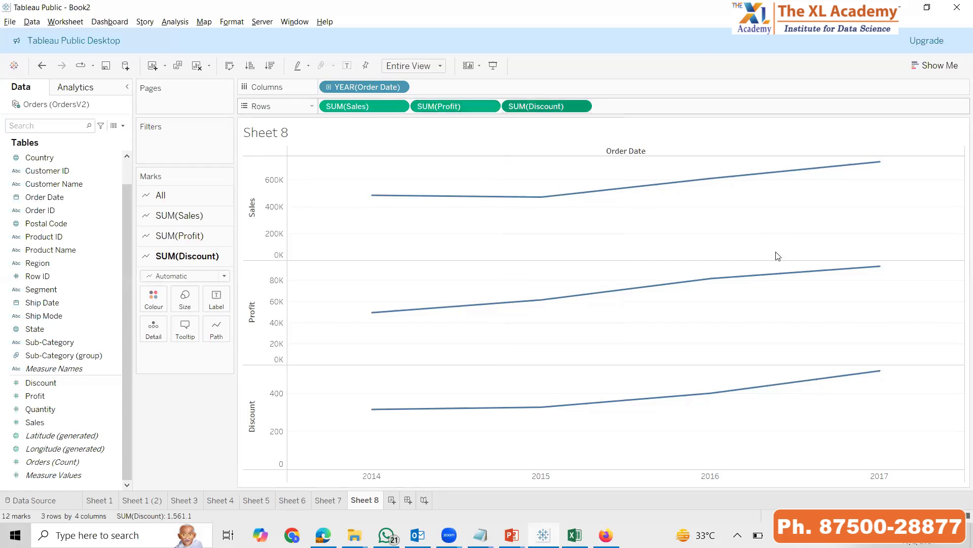
pyautogui.click(492, 107)
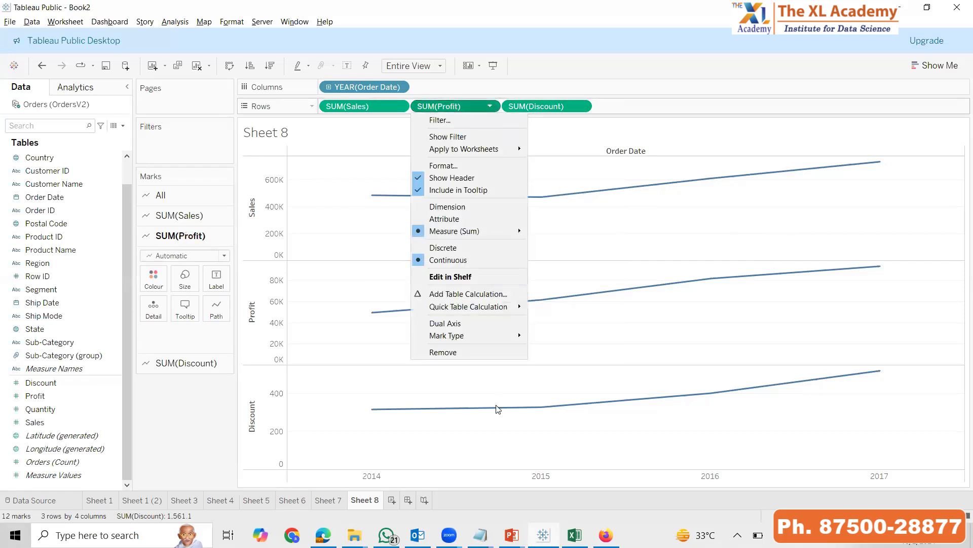
pyautogui.click(482, 325)
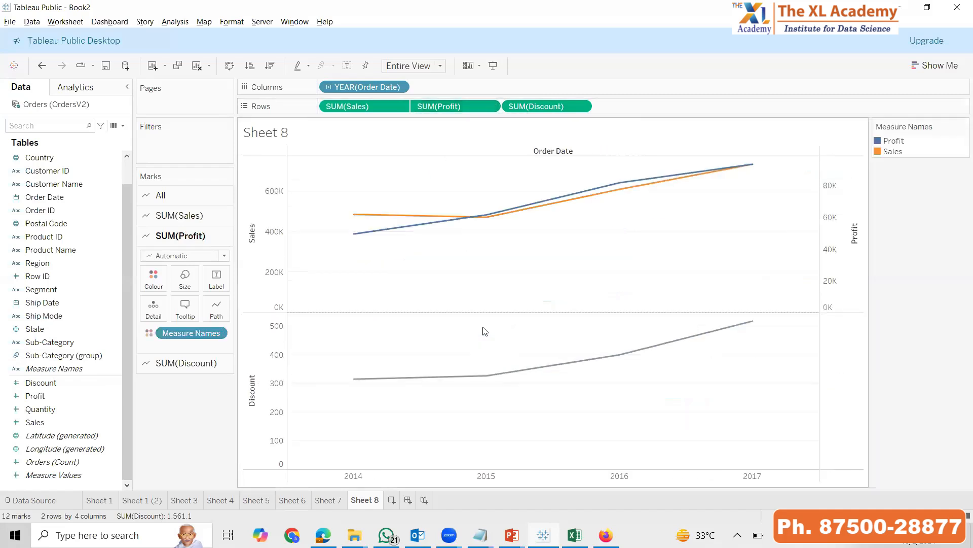
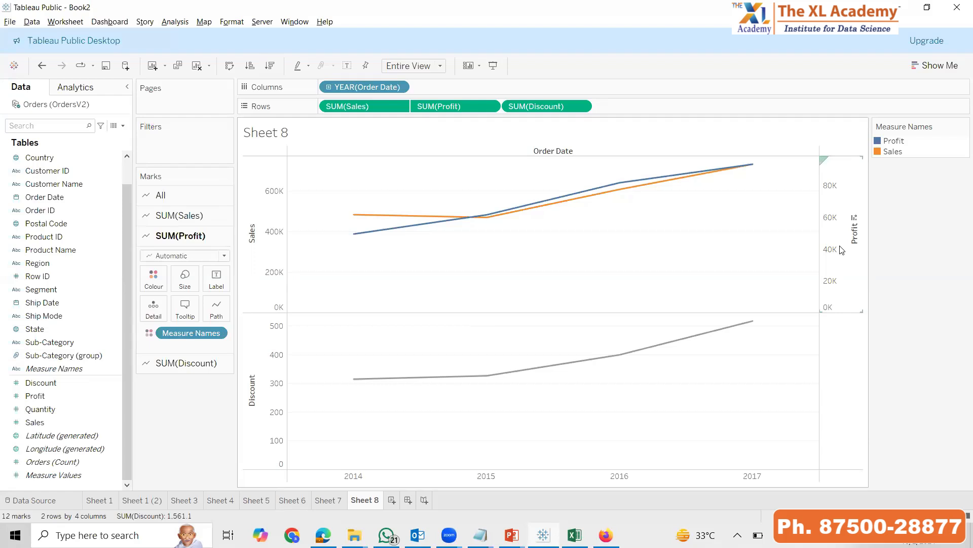
# Examine the available options for SUM(Discount) on the rows, including its quick table calculations, without applying any
pyautogui.click(582, 107)
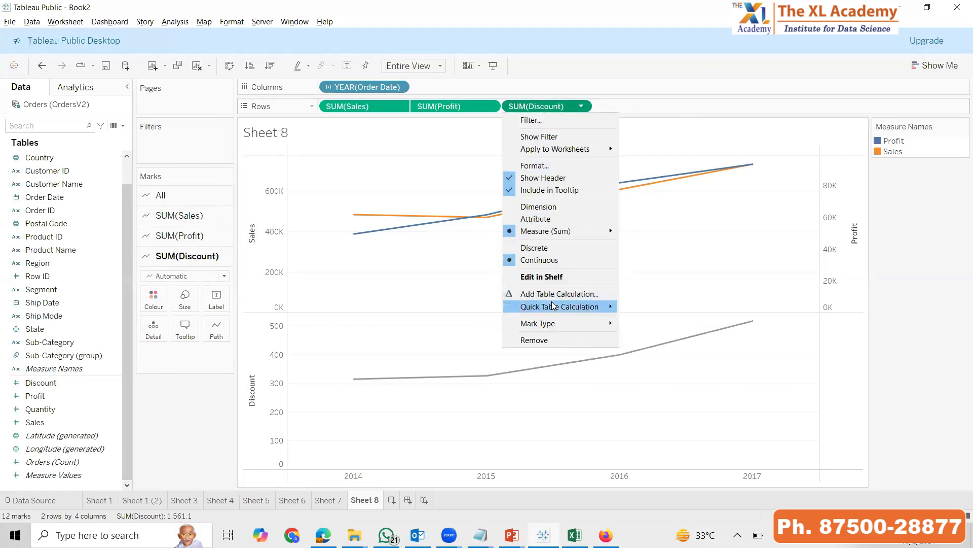
pyautogui.moveTo(553, 305)
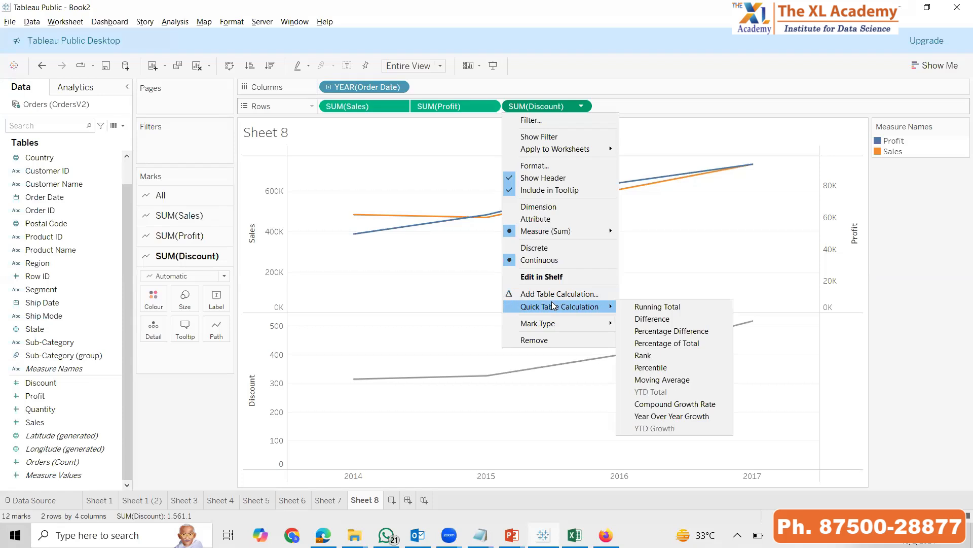
pyautogui.click(760, 424)
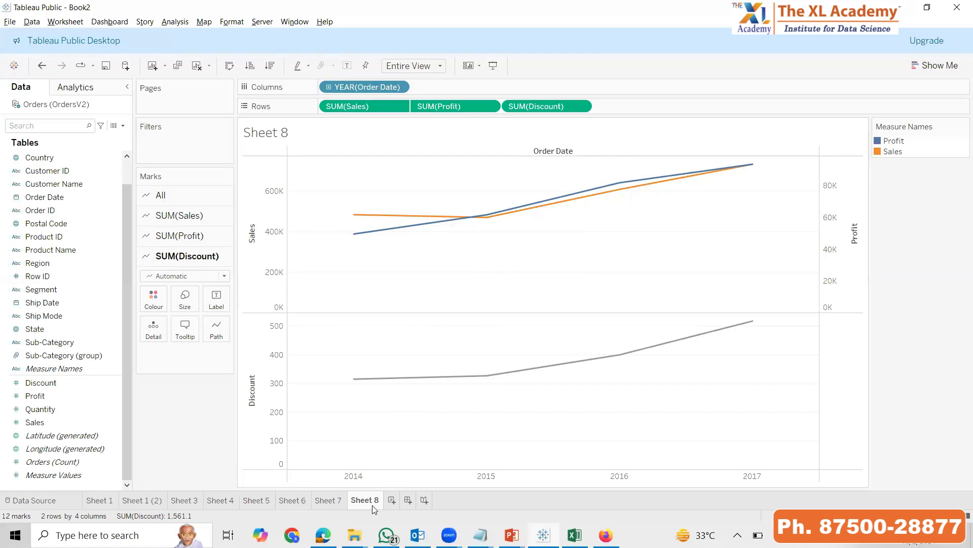
# On a new sheet, plot Measure Values by Order Date year with Measure Names on the columns, fitted to Entire View
pyautogui.click(392, 500)
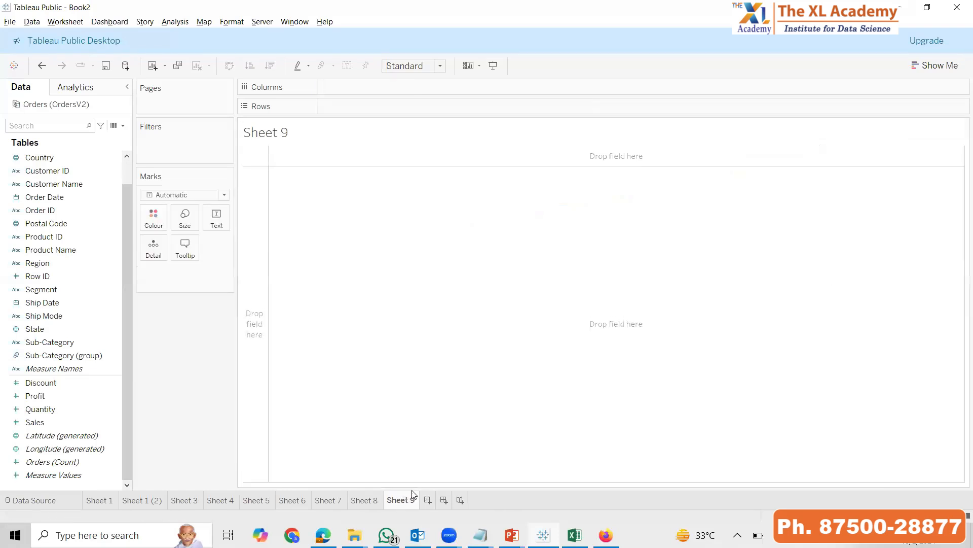
pyautogui.click(34, 423)
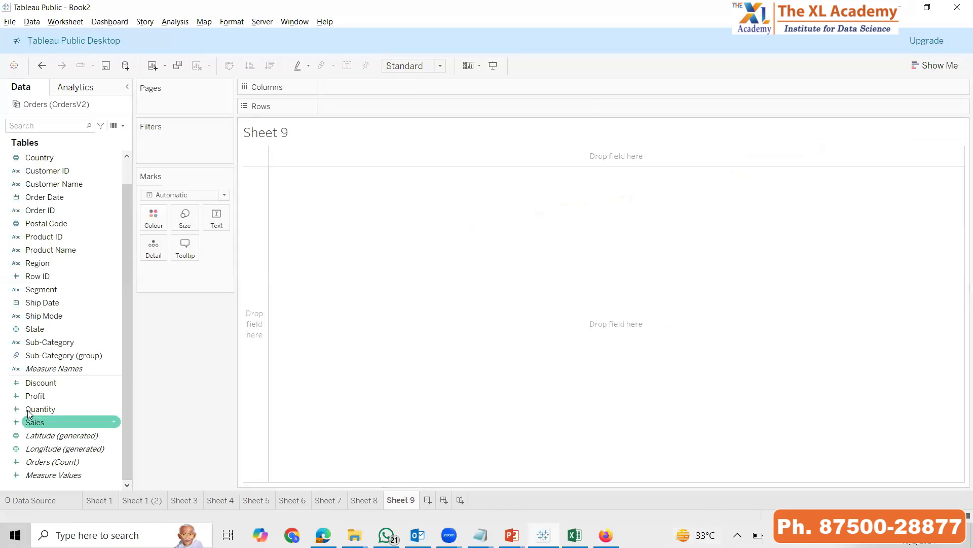
pyautogui.click(56, 385)
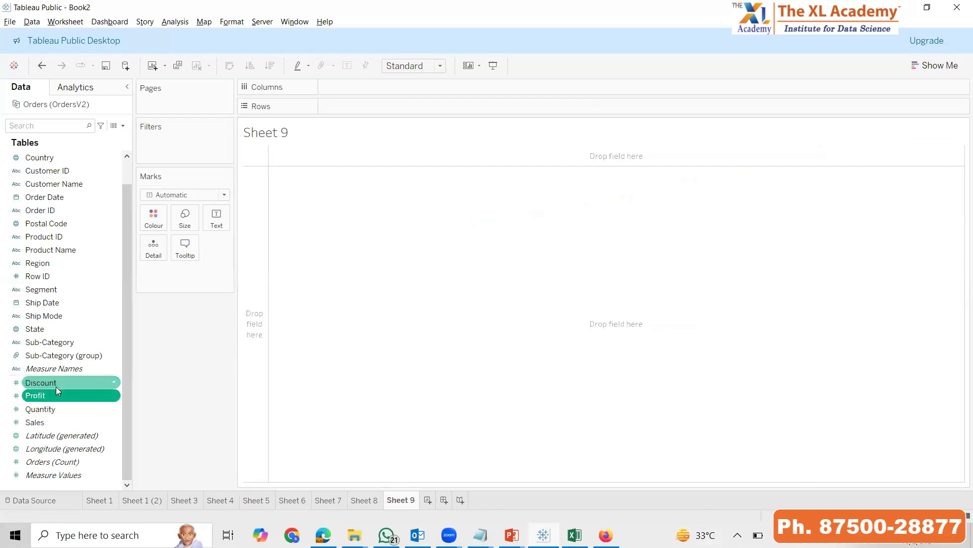
pyautogui.doubleClick(59, 474)
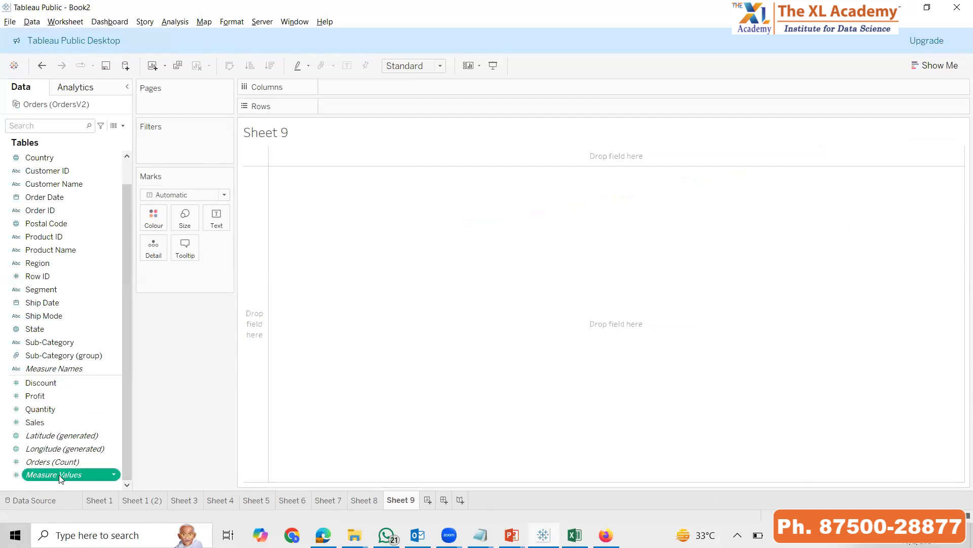
pyautogui.click(75, 197)
pyautogui.doubleClick(75, 192)
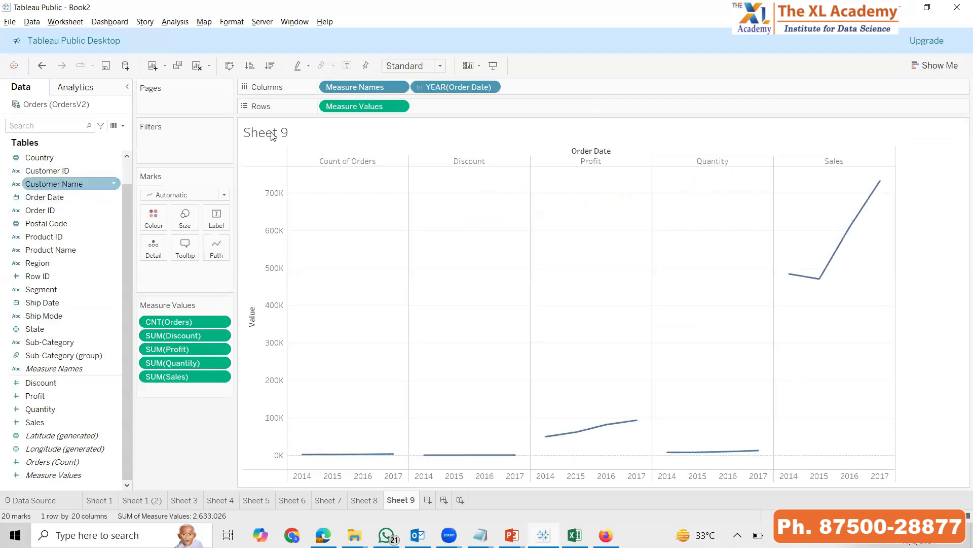
pyautogui.click(405, 68)
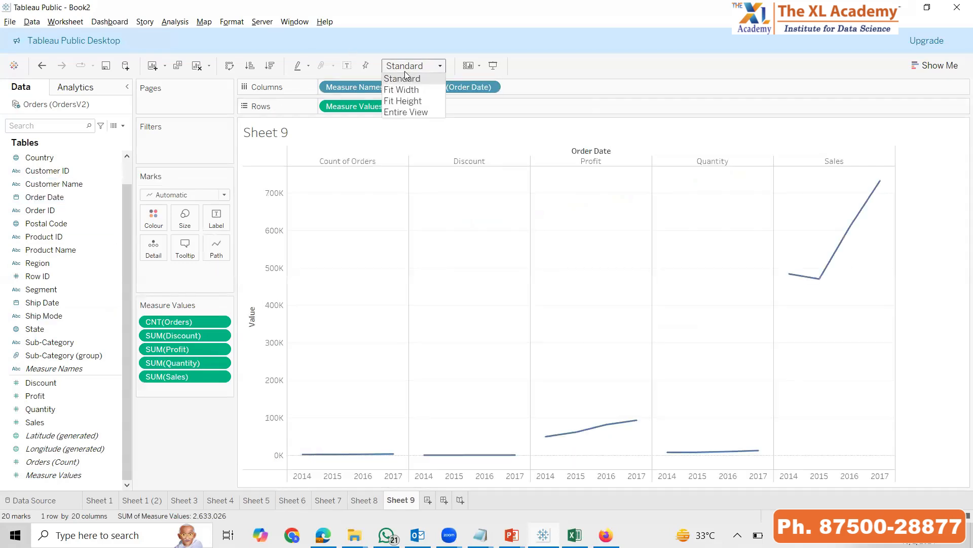
pyautogui.click(411, 108)
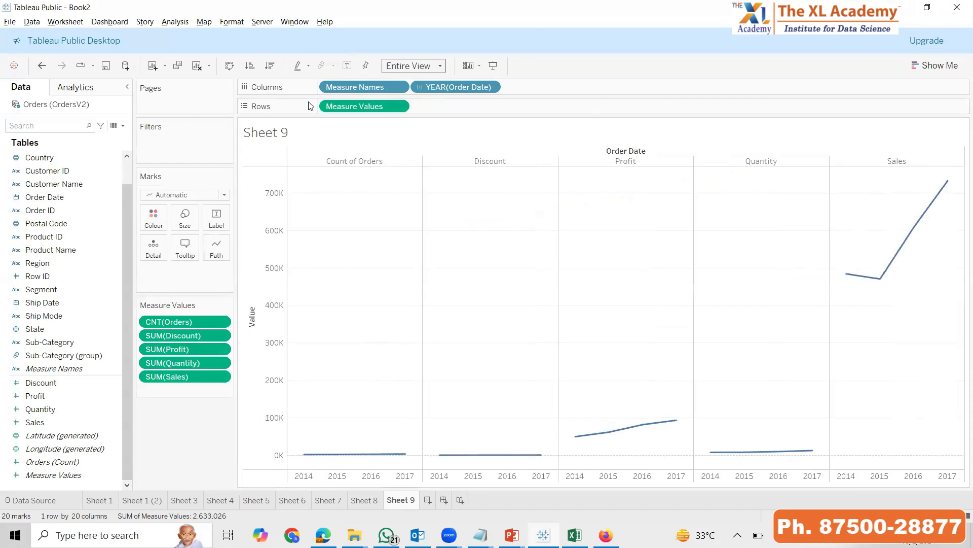
# Merge the measure charts into one by colouring the lines by Measure Names, and remove CNT(Orders) and SUM(Quantity) from Measure Values
pyautogui.moveTo(363, 90); pyautogui.dragTo(153, 225)
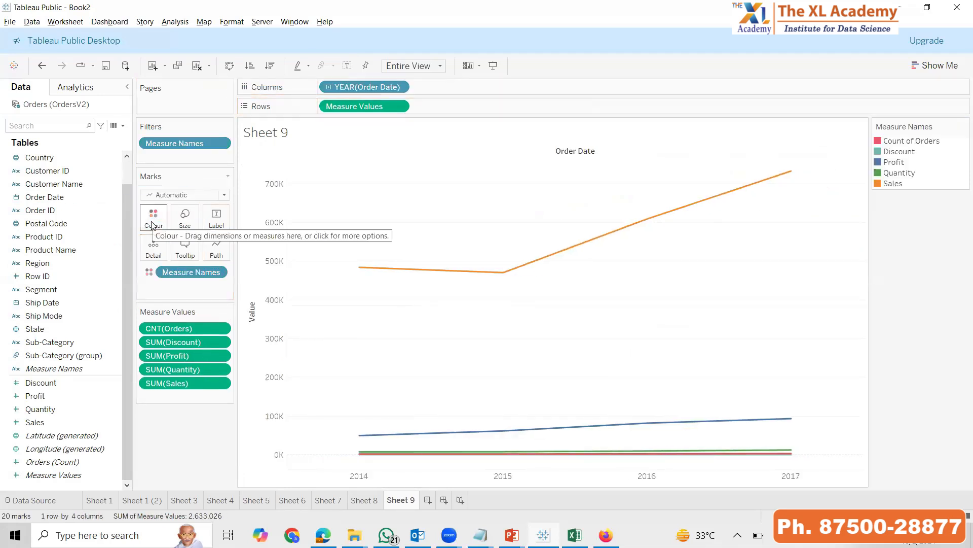
pyautogui.moveTo(162, 328); pyautogui.dragTo(203, 430)
pyautogui.moveTo(178, 357); pyautogui.dragTo(139, 459)
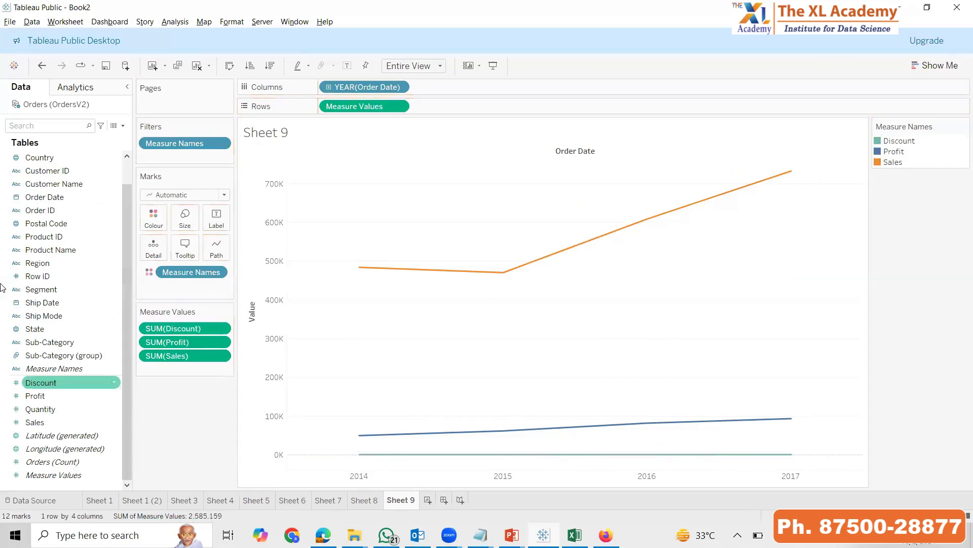
# Label the Discount, Profit and Sales lines with Measure Names and view the chart briefly in presentation mode
pyautogui.moveTo(73, 371); pyautogui.dragTo(217, 212)
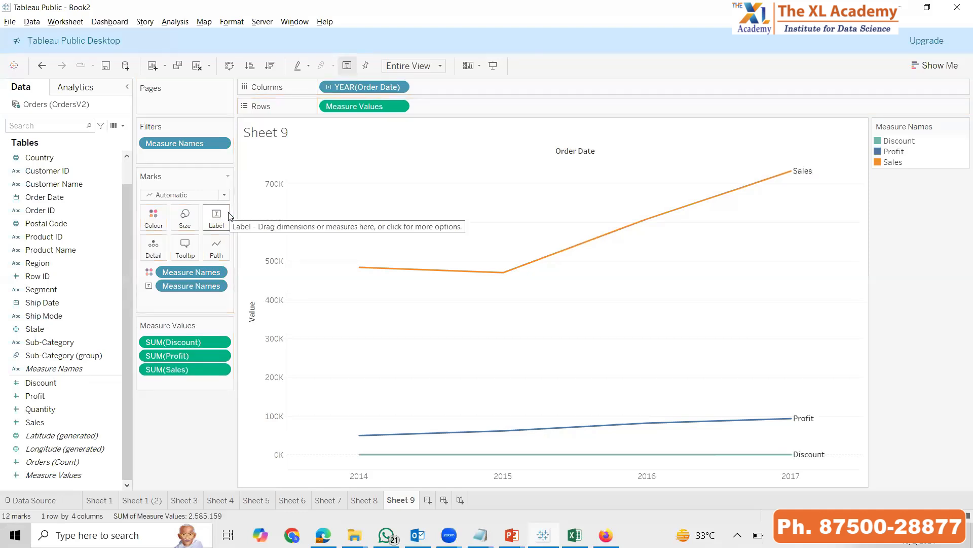
pyautogui.press('F7')
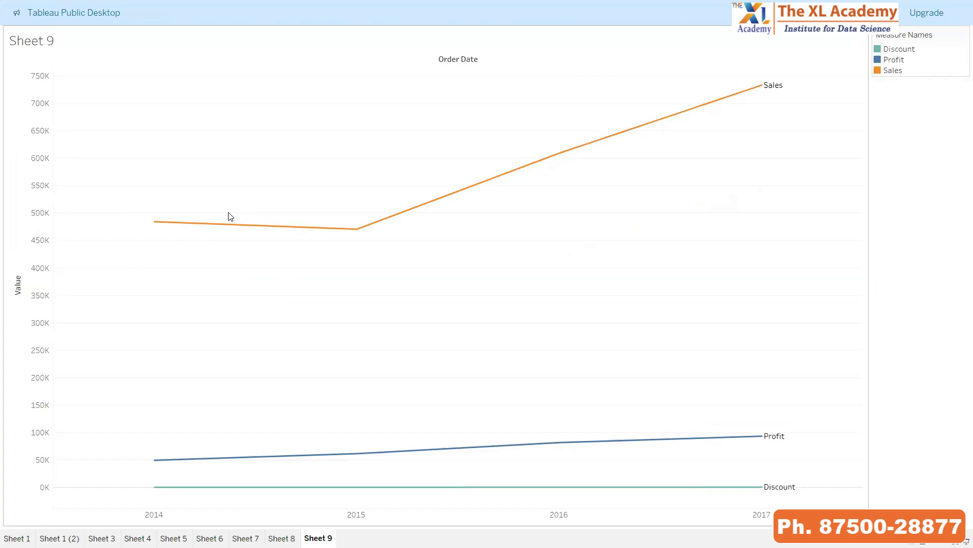
pyautogui.press('Escape')
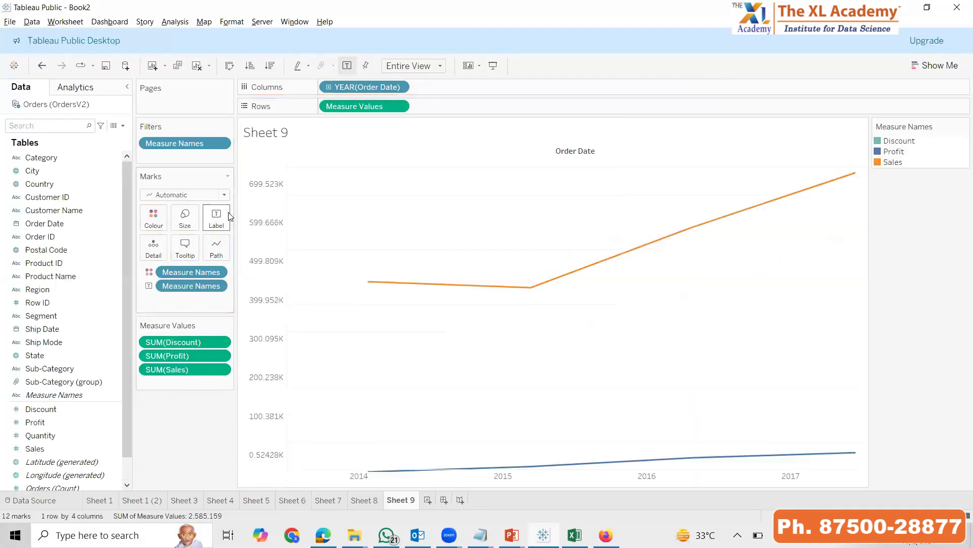
# Clear the sheet and rebuild the Measure Values chart by Order Date year in Entire View
pyautogui.click(197, 66)
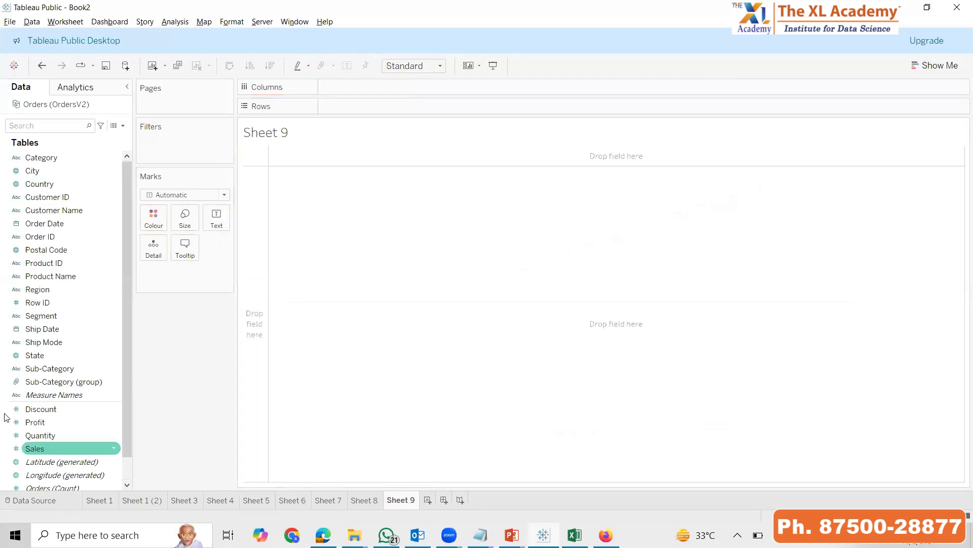
pyautogui.scroll(-1, 90, 477)
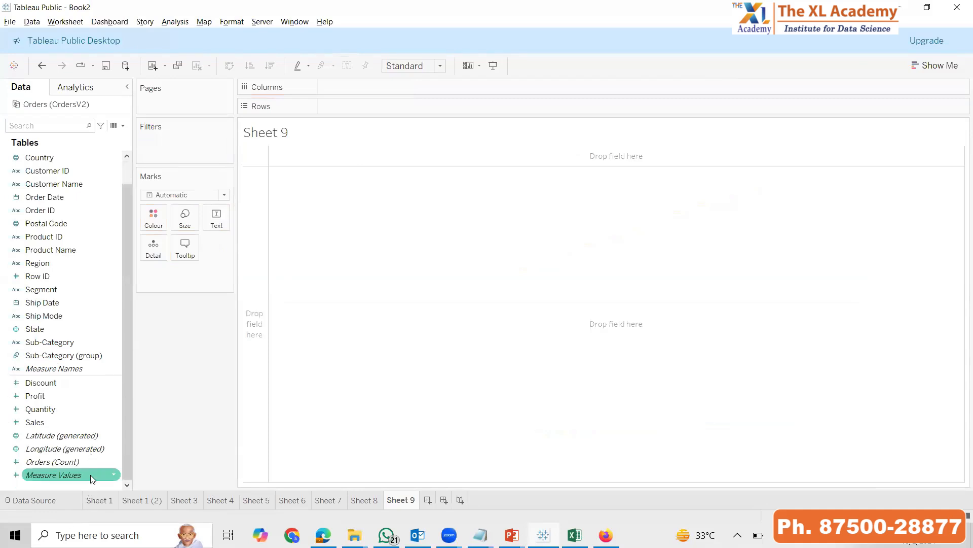
pyautogui.doubleClick(60, 475)
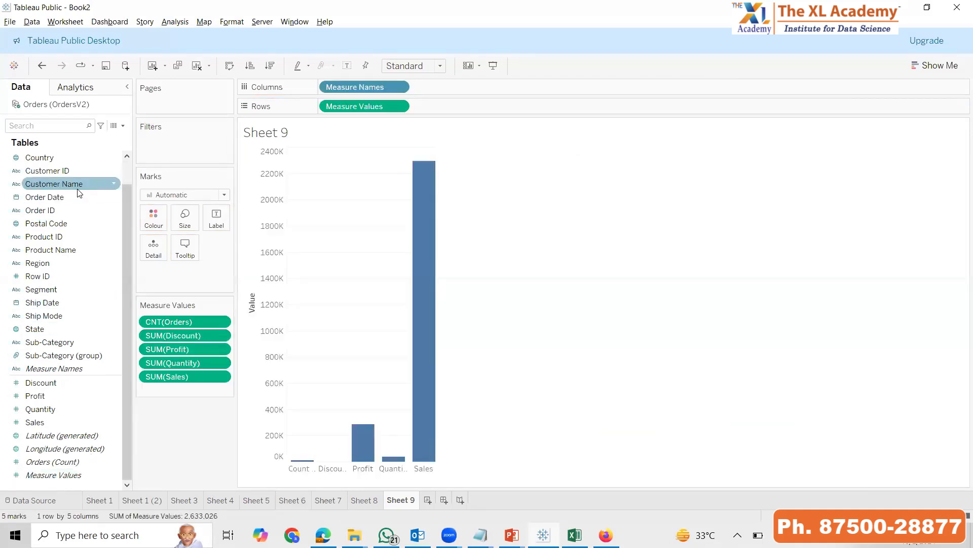
pyautogui.click(67, 198)
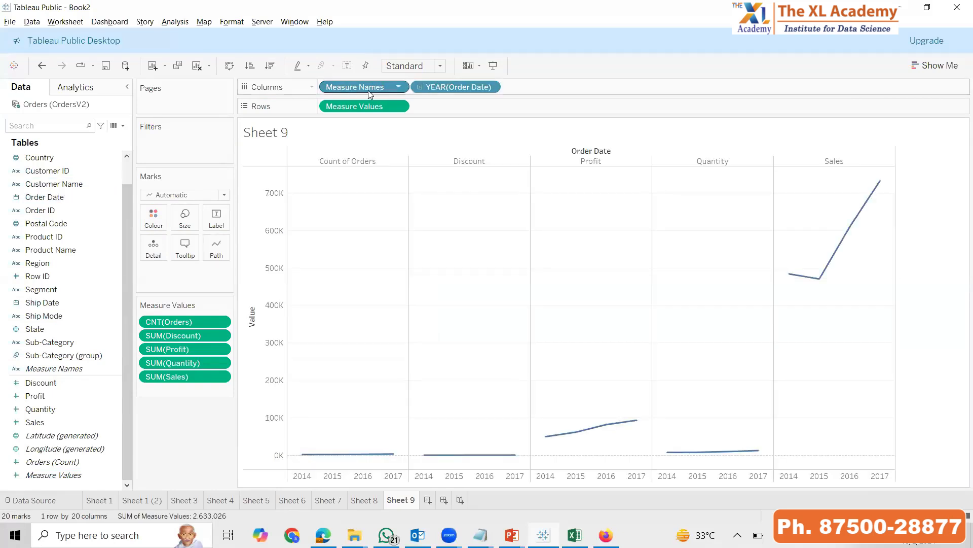
# Combine the measures in one line chart coloured and labelled by Measure Names, without CNT(Orders), and show it in presentation mode
pyautogui.moveTo(368, 90); pyautogui.dragTo(155, 219)
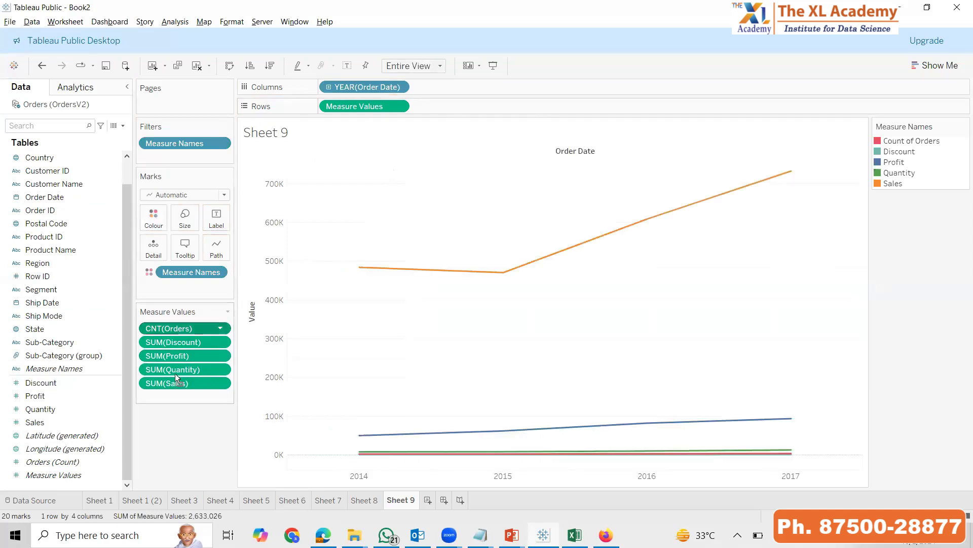
pyautogui.moveTo(175, 373); pyautogui.dragTo(167, 485)
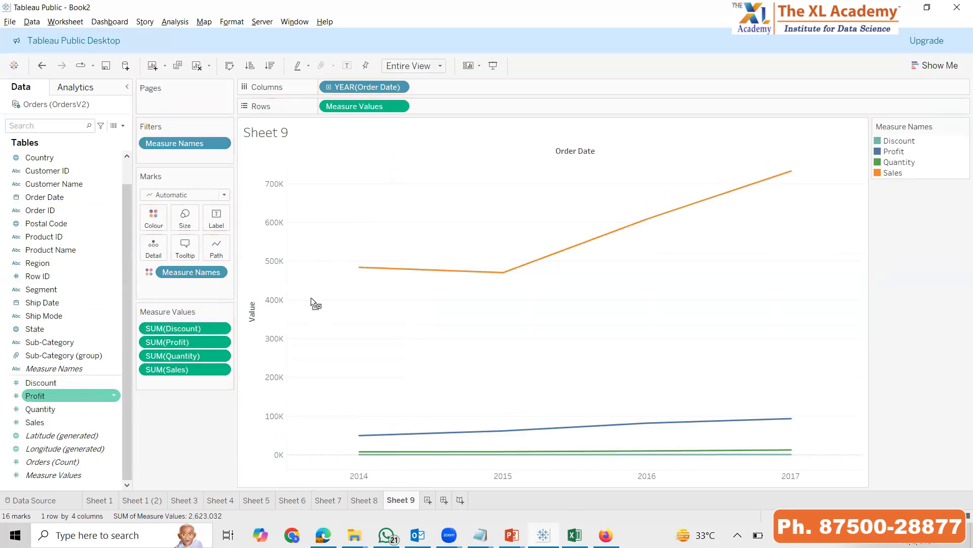
pyautogui.moveTo(191, 271); pyautogui.dragTo(216, 219)
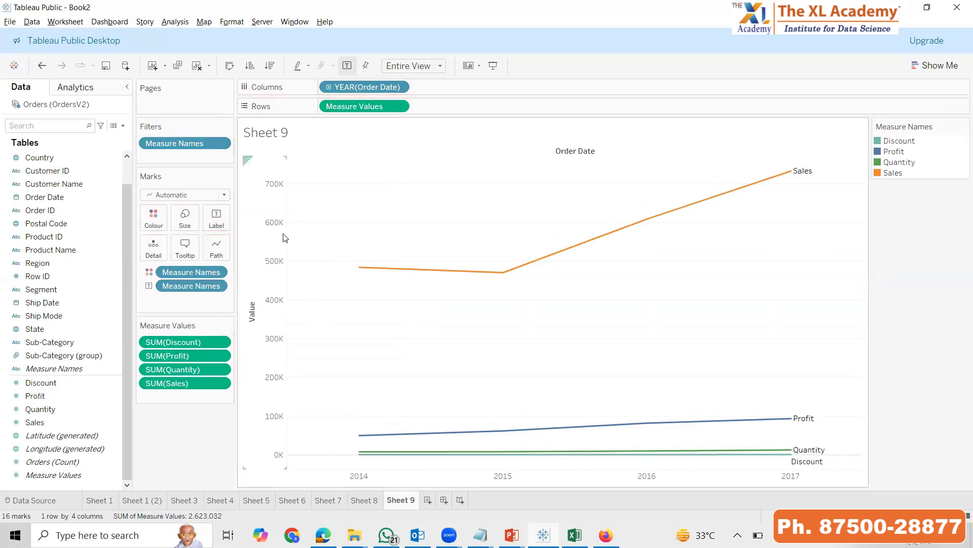
pyautogui.press('F7')
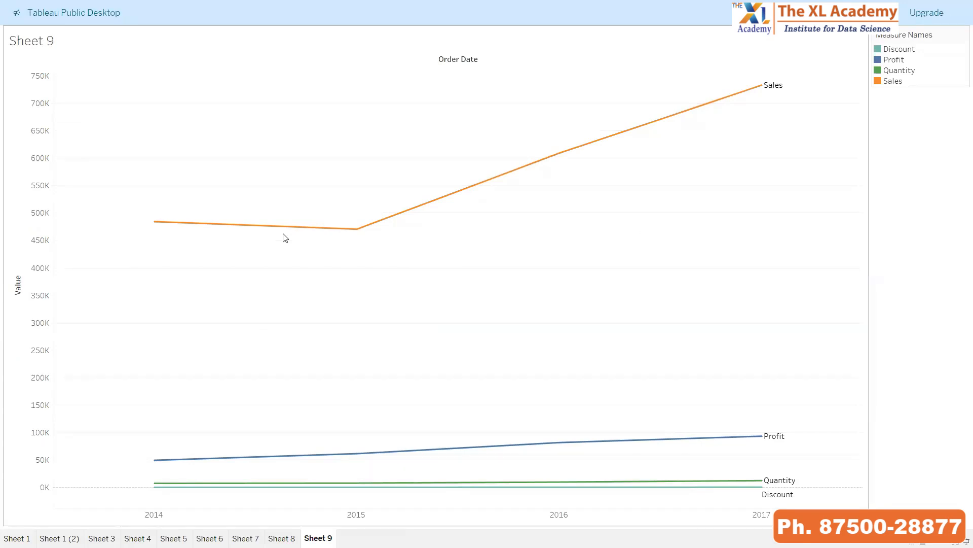
# Switch to the slide show, read the Measure Name and Discrete & Continuous Values slides, and return to the Tableau worksheet
pyautogui.hotkey('alt', 'Tab')
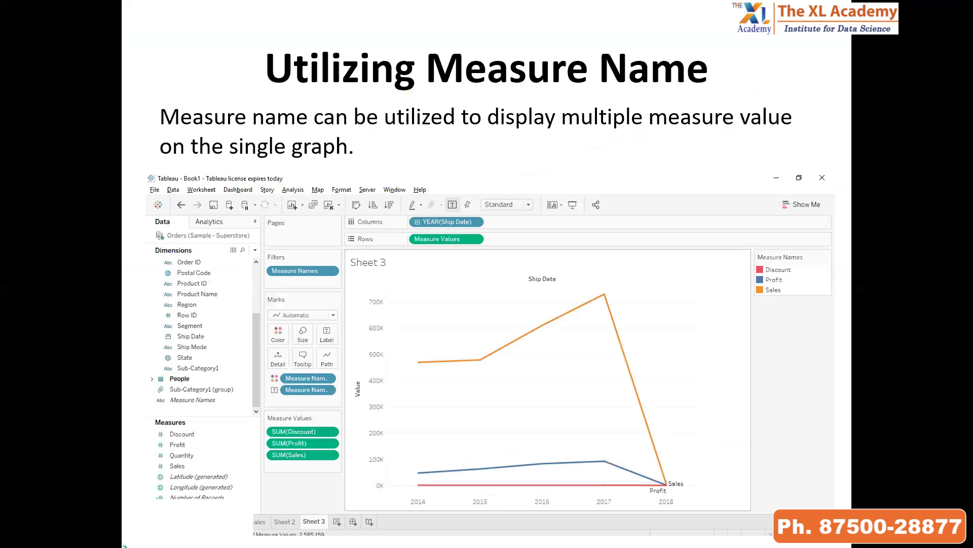
pyautogui.press('Right')
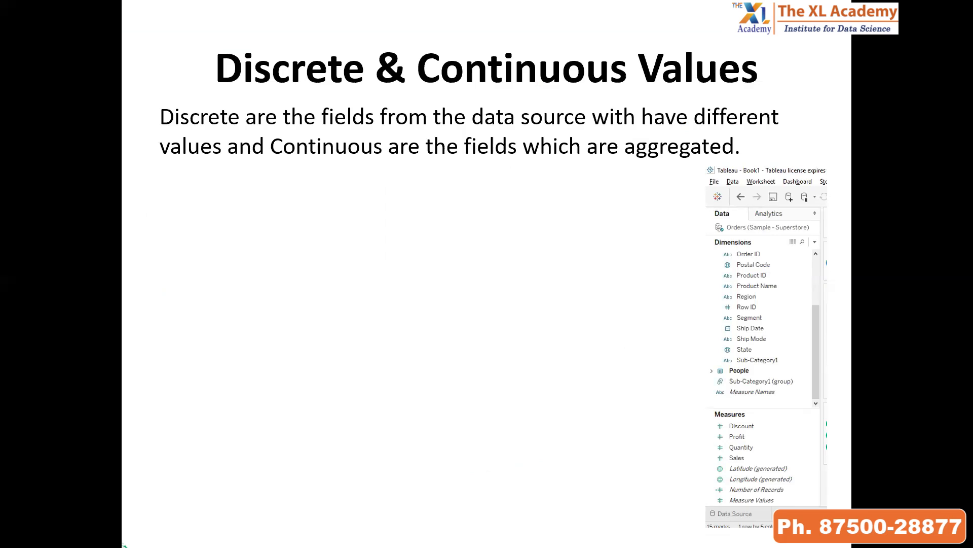
pyautogui.press('Right')
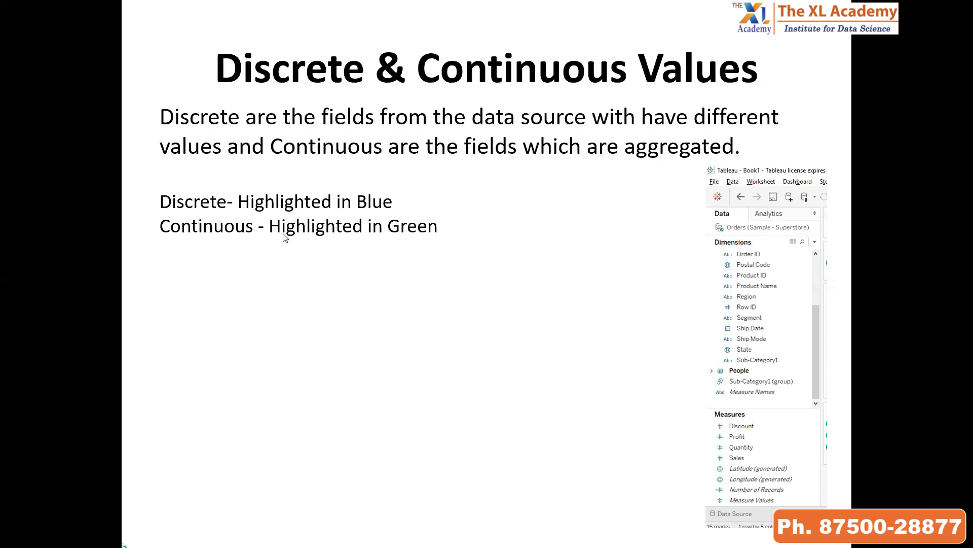
pyautogui.hotkey('alt', 'Tab')
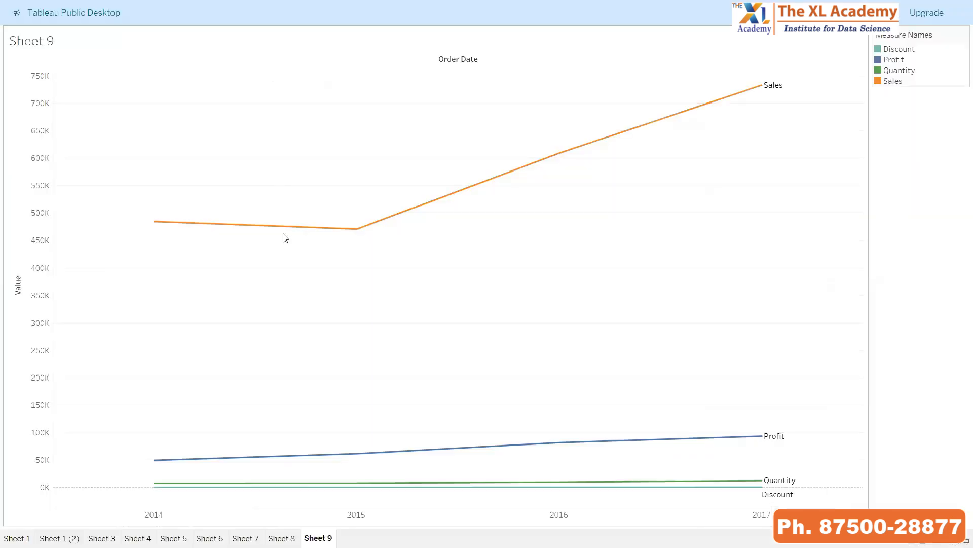
pyautogui.press('Escape')
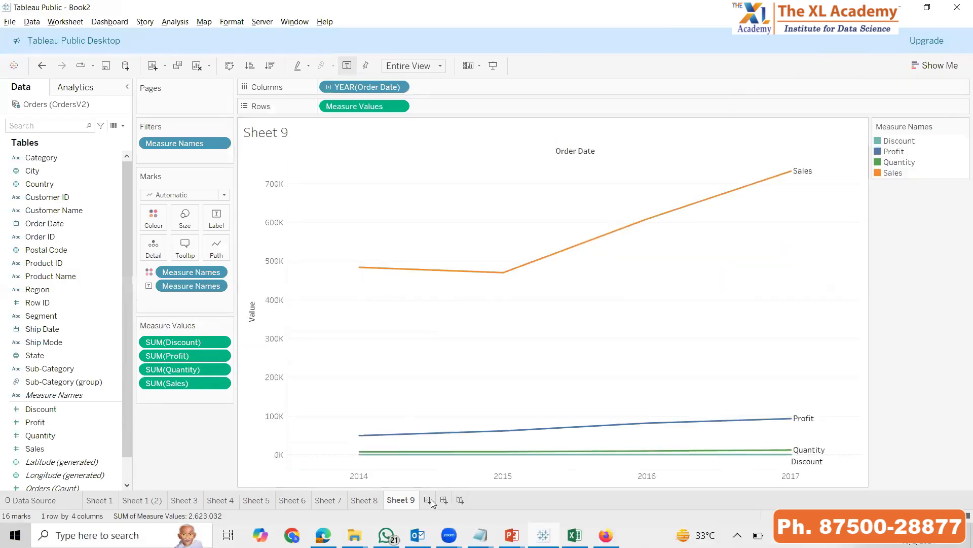
# On a new sheet, plot Sales by Order Date year in Entire View and convert the date field to Continuous
pyautogui.click(427, 500)
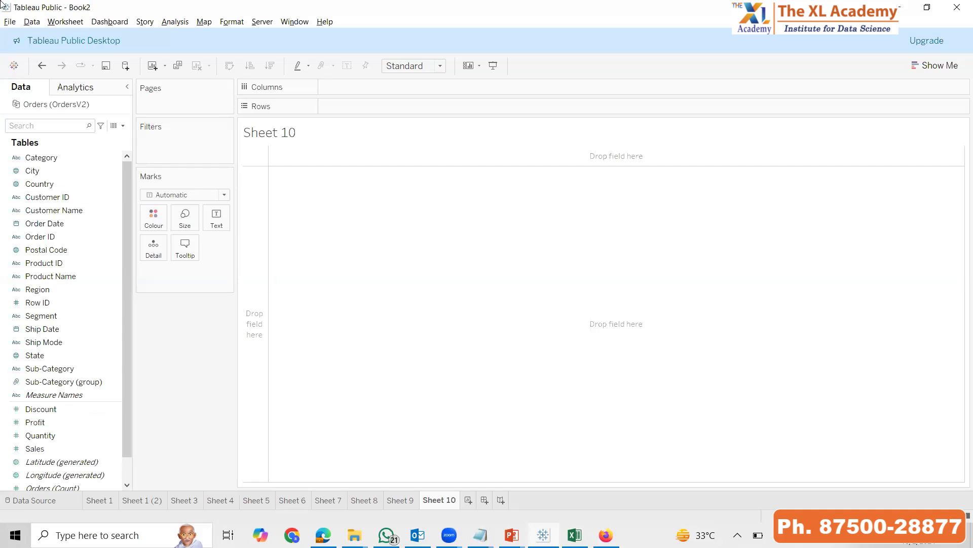
pyautogui.doubleClick(52, 448)
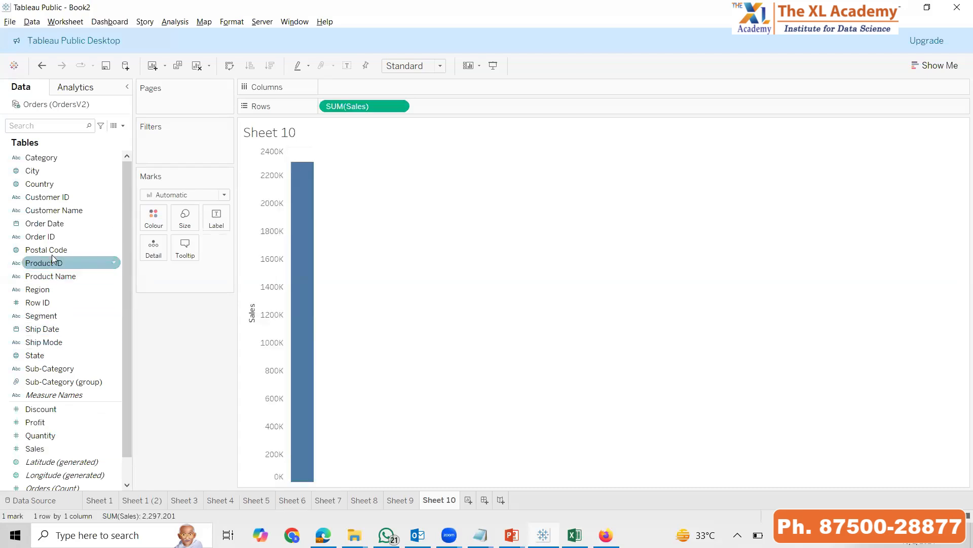
pyautogui.moveTo(60, 229); pyautogui.dragTo(467, 91)
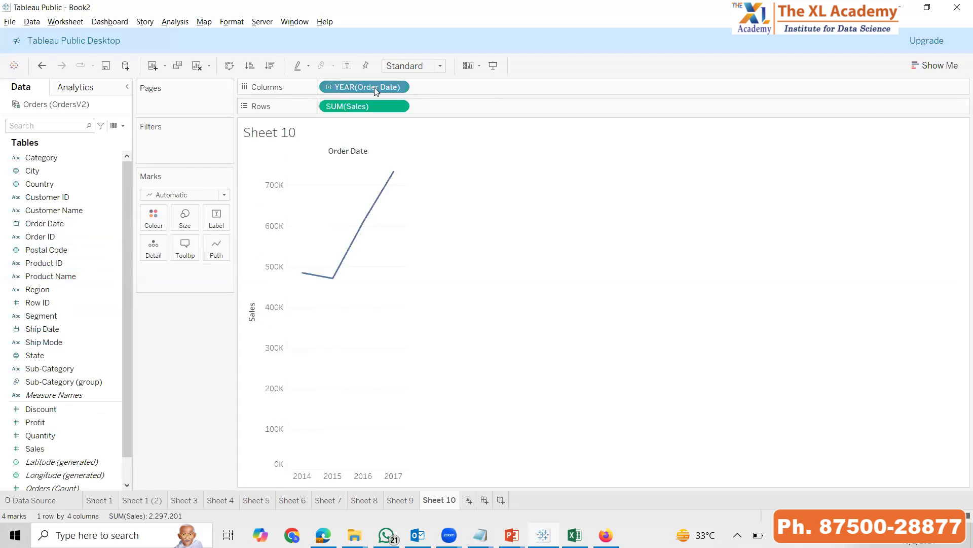
pyautogui.click(426, 66)
pyautogui.click(418, 111)
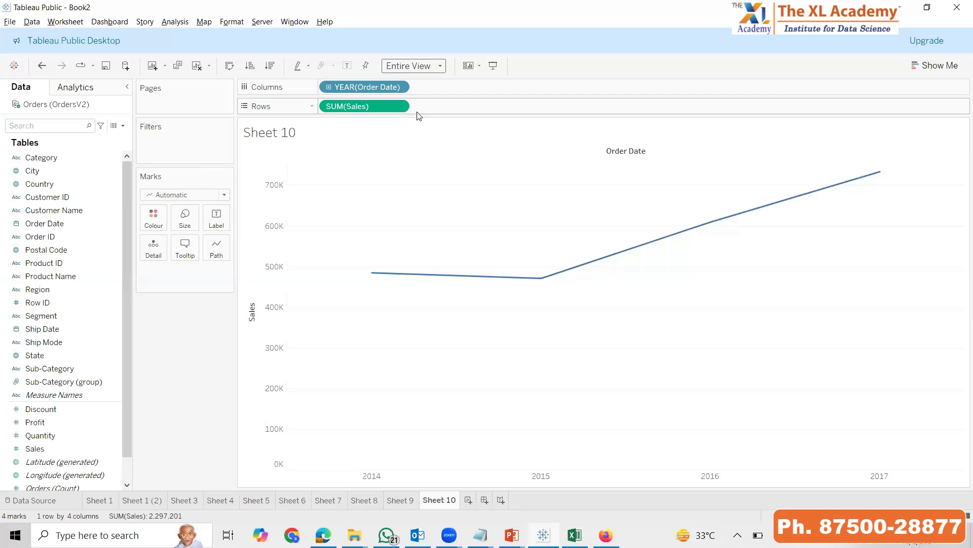
pyautogui.click(399, 88)
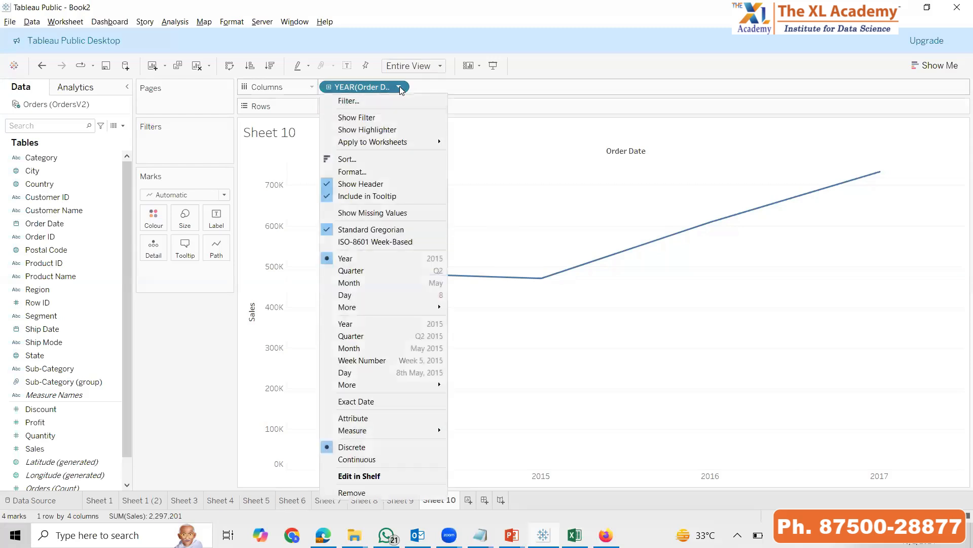
pyautogui.click(362, 459)
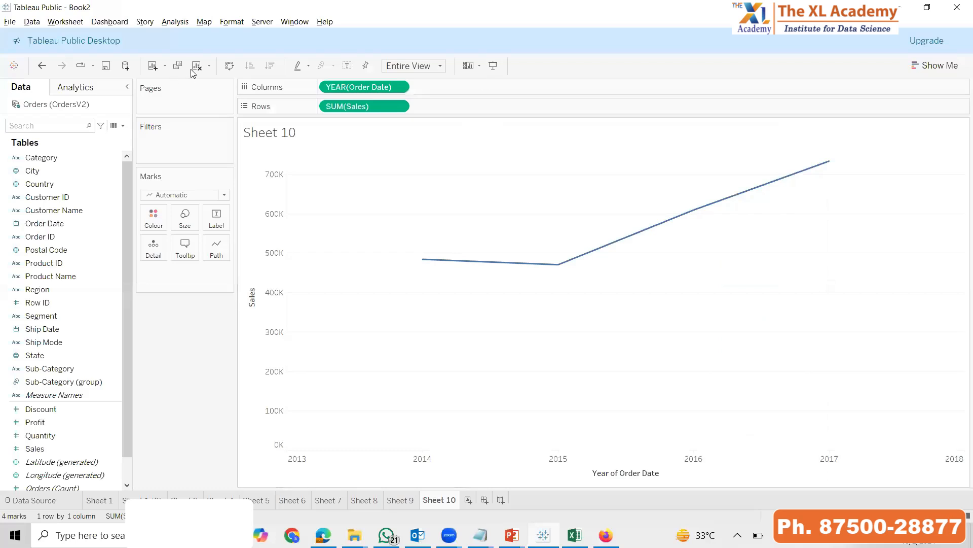
# Clear the sheet and plot Sales by Sub-Category in Entire View, with the bars coloured by Category
pyautogui.click(197, 66)
pyautogui.doubleClick(48, 448)
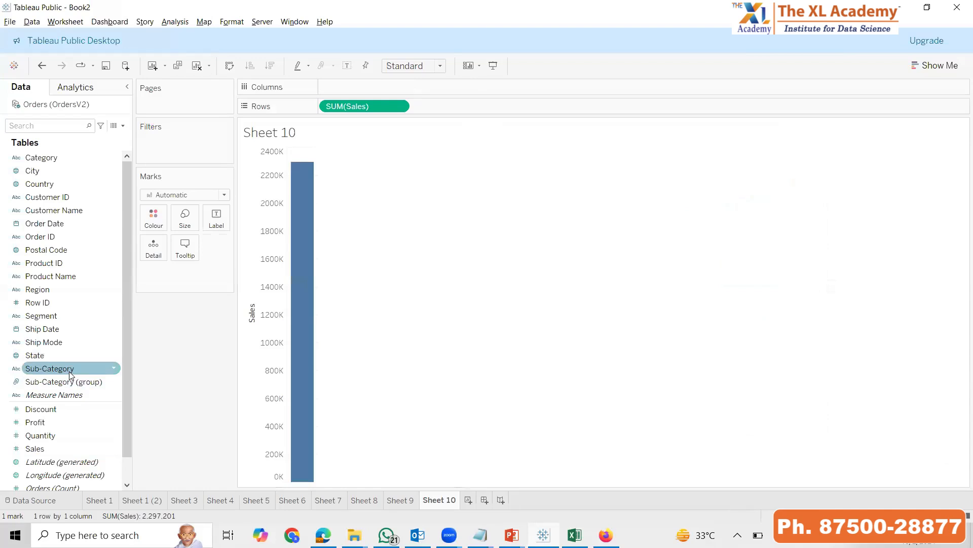
pyautogui.moveTo(96, 368); pyautogui.dragTo(648, 121)
pyautogui.click(440, 65)
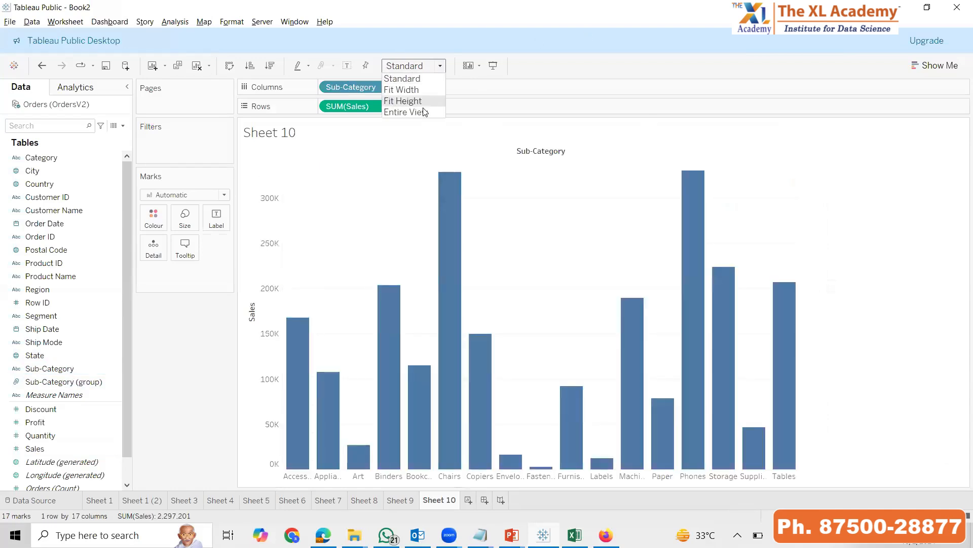
pyautogui.click(425, 102)
pyautogui.click(416, 65)
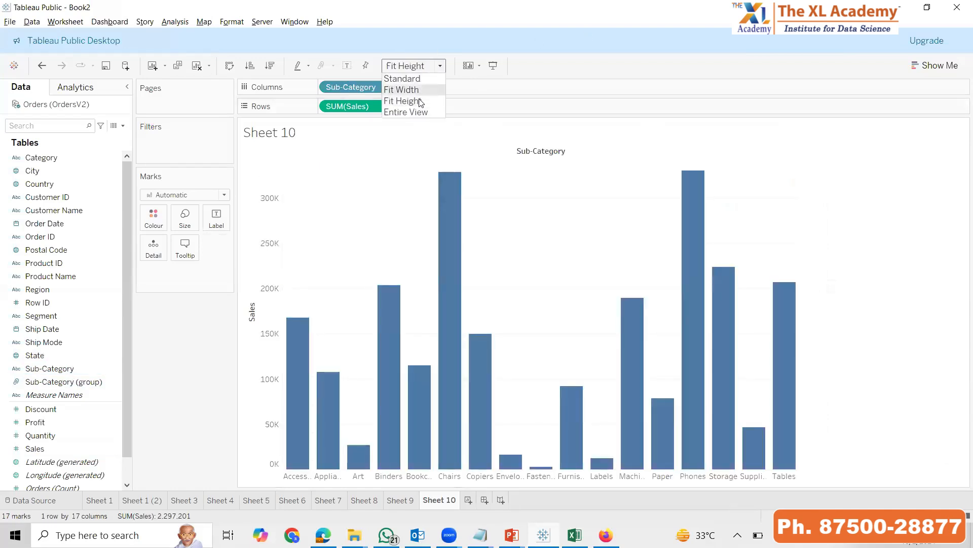
pyautogui.click(414, 112)
pyautogui.moveTo(31, 158); pyautogui.dragTo(151, 225)
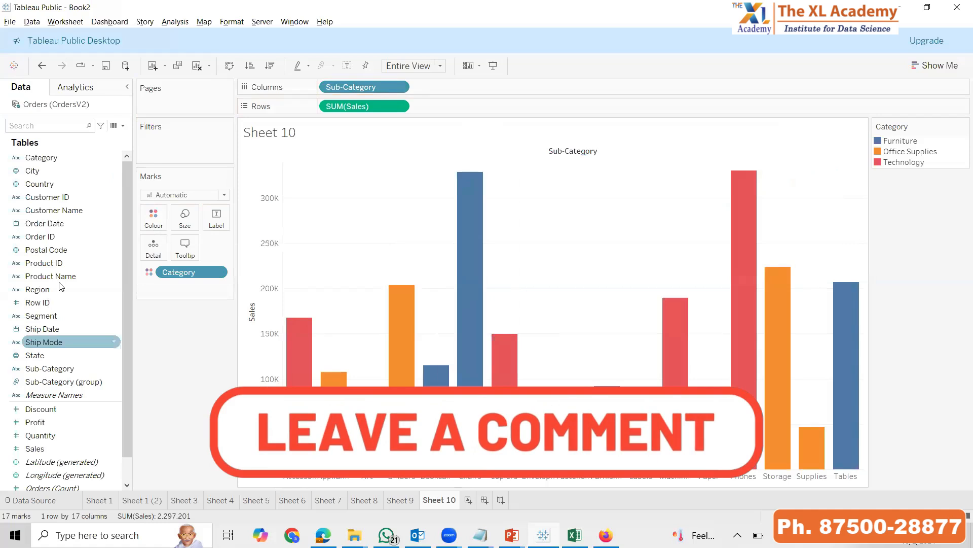
# Colour the Sub-Category bars by Region, switch the colouring to Profit, and return it to Category
pyautogui.moveTo(47, 287); pyautogui.dragTo(164, 213)
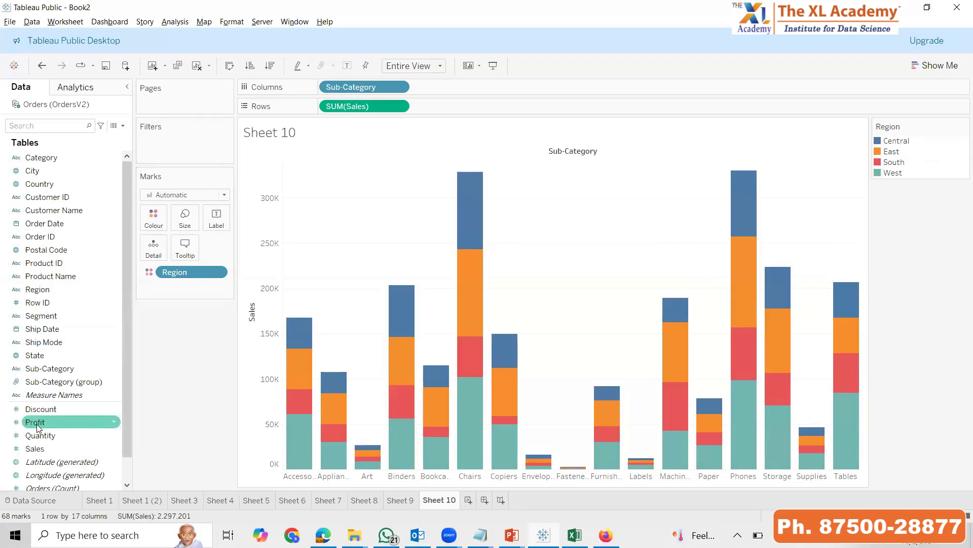
pyautogui.moveTo(35, 422); pyautogui.dragTo(153, 216)
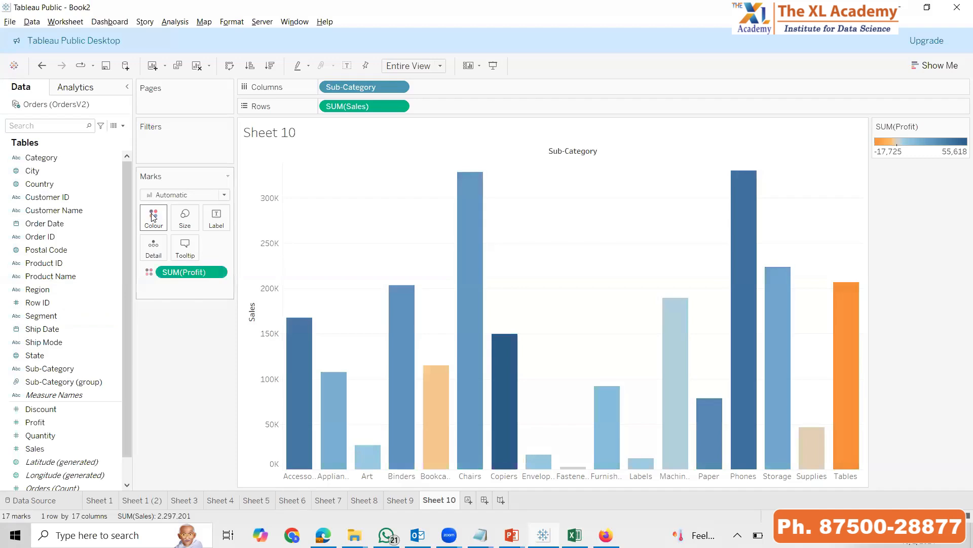
pyautogui.moveTo(203, 271); pyautogui.dragTo(153, 218)
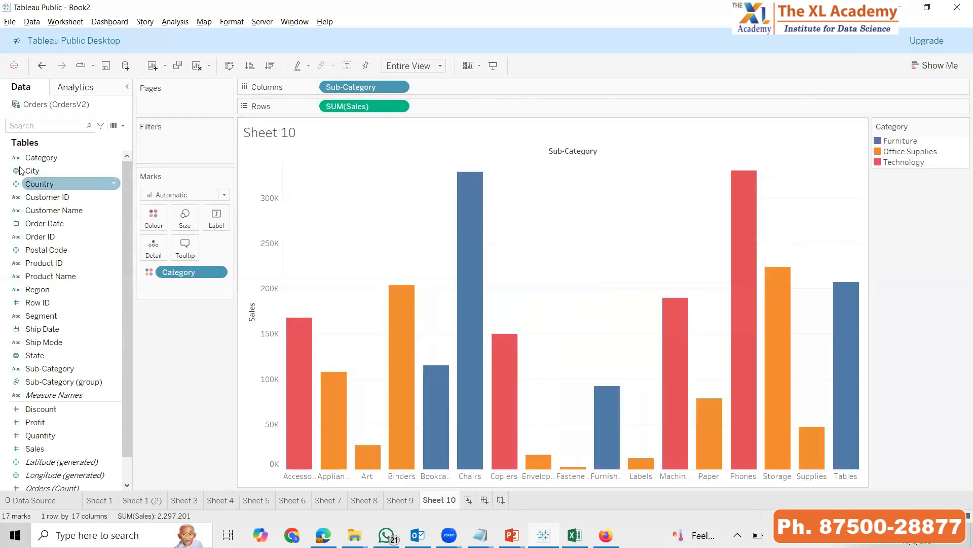
# Filter the chart on Category so that only Furniture is kept, excluding Office Supplies and Technology
pyautogui.moveTo(32, 157); pyautogui.dragTo(151, 149)
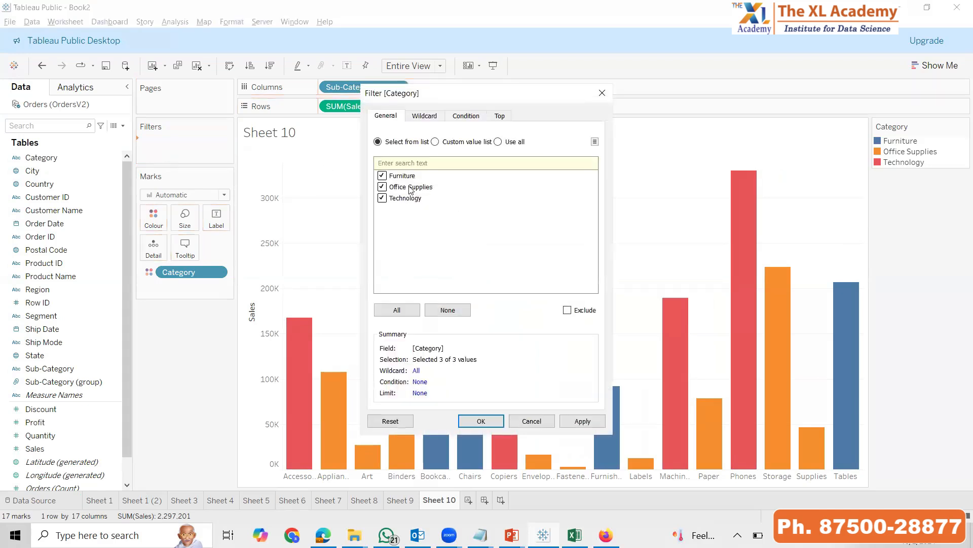
pyautogui.click(382, 188)
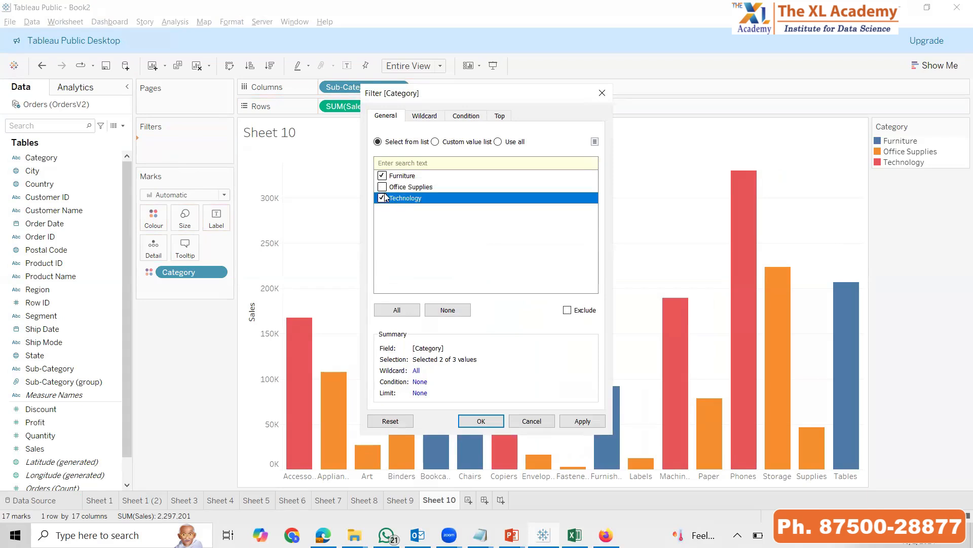
pyautogui.click(382, 199)
pyautogui.click(565, 421)
pyautogui.click(479, 421)
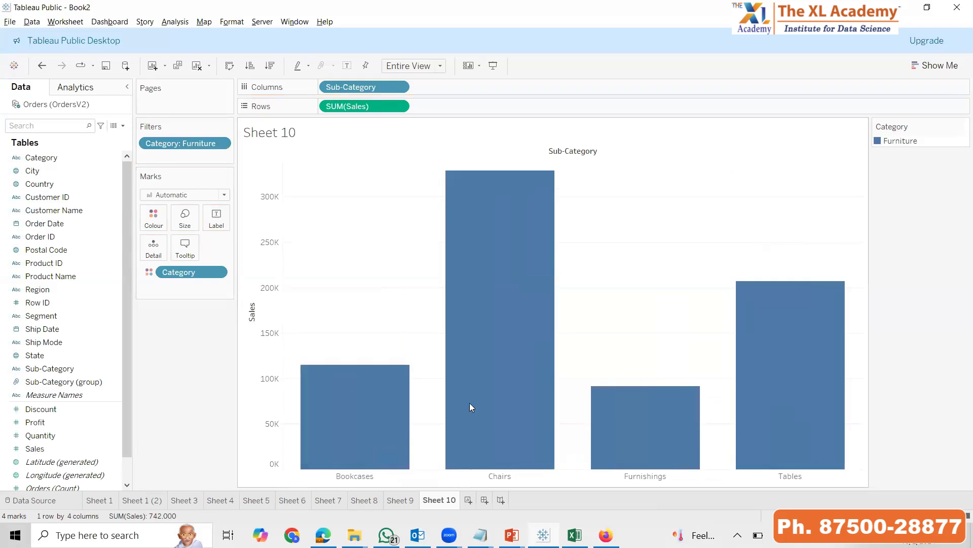
# Remove the Category filter and colour the bars by Profit
pyautogui.moveTo(176, 144); pyautogui.dragTo(147, 349)
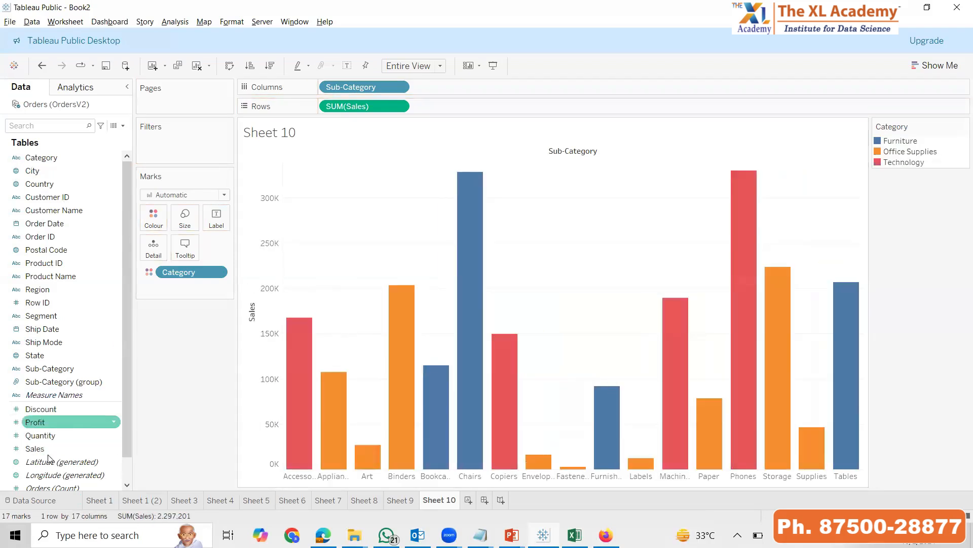
pyautogui.moveTo(42, 423); pyautogui.dragTo(154, 219)
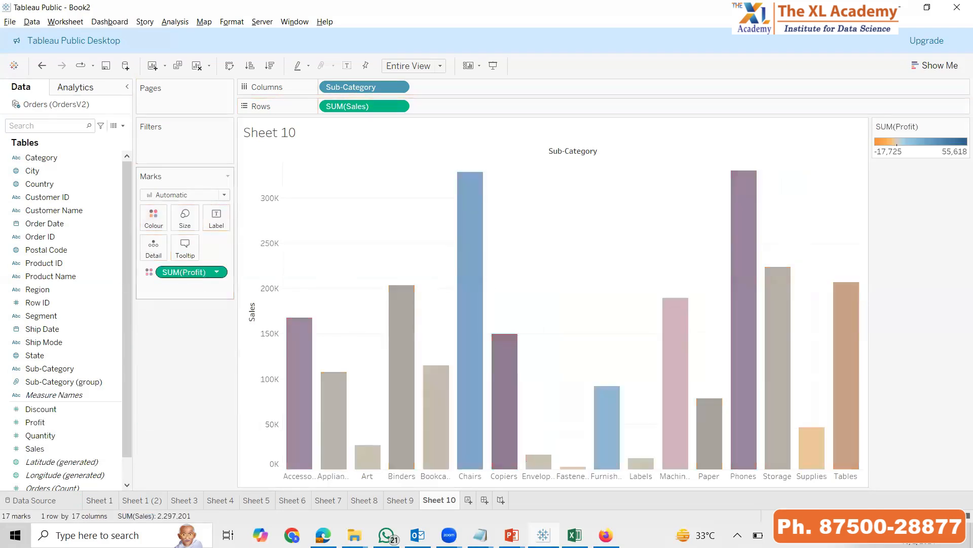
pyautogui.moveTo(190, 281); pyautogui.dragTo(159, 225)
# Filter the chart on all Profit values with a range maximum of 3,946, and remove the filter again
pyautogui.moveTo(36, 430); pyautogui.dragTo(155, 158)
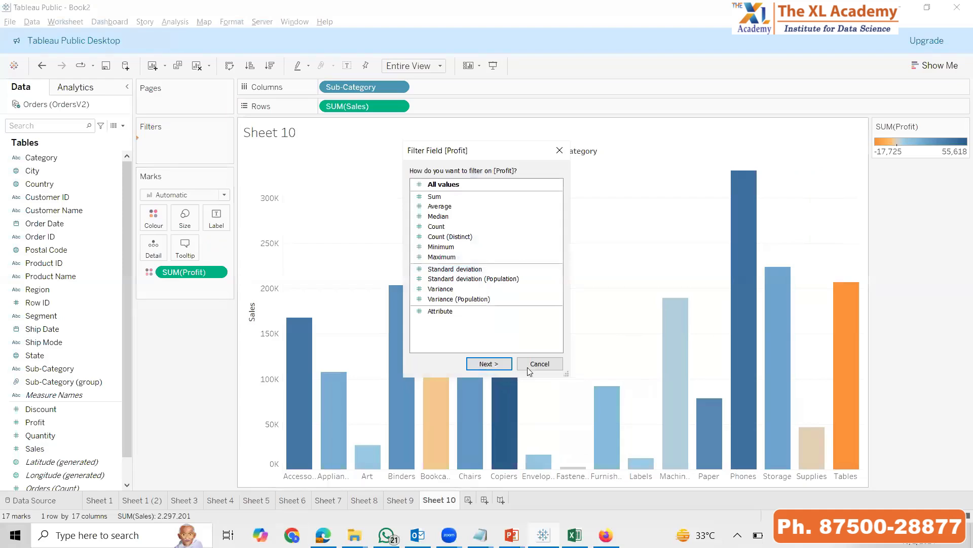
pyautogui.click(488, 363)
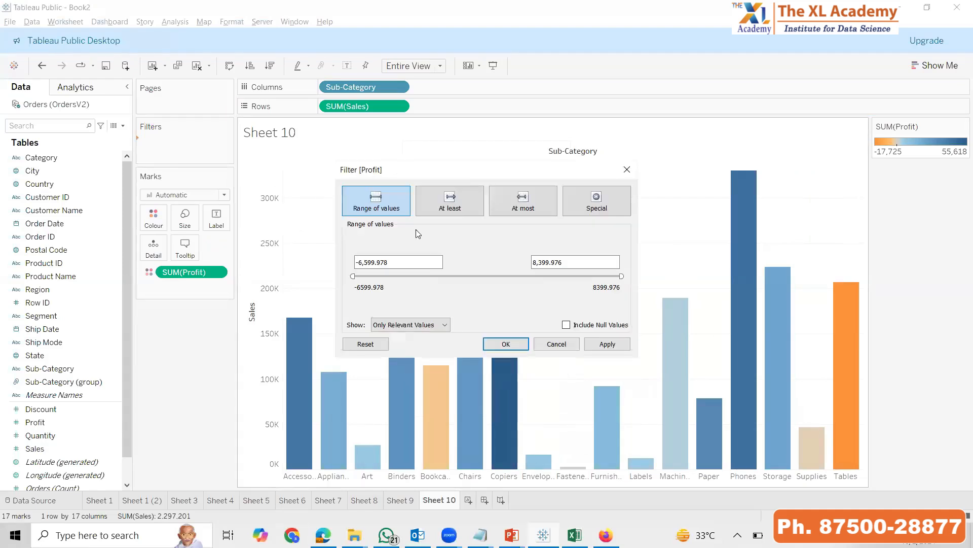
pyautogui.moveTo(362, 276); pyautogui.dragTo(543, 276)
pyautogui.click(604, 344)
pyautogui.click(597, 347)
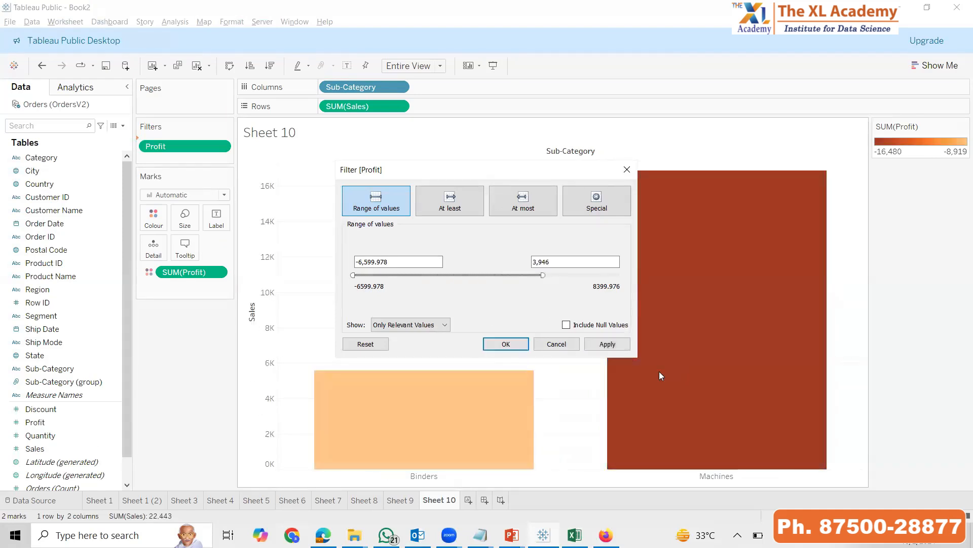
pyautogui.click(606, 347)
pyautogui.click(504, 344)
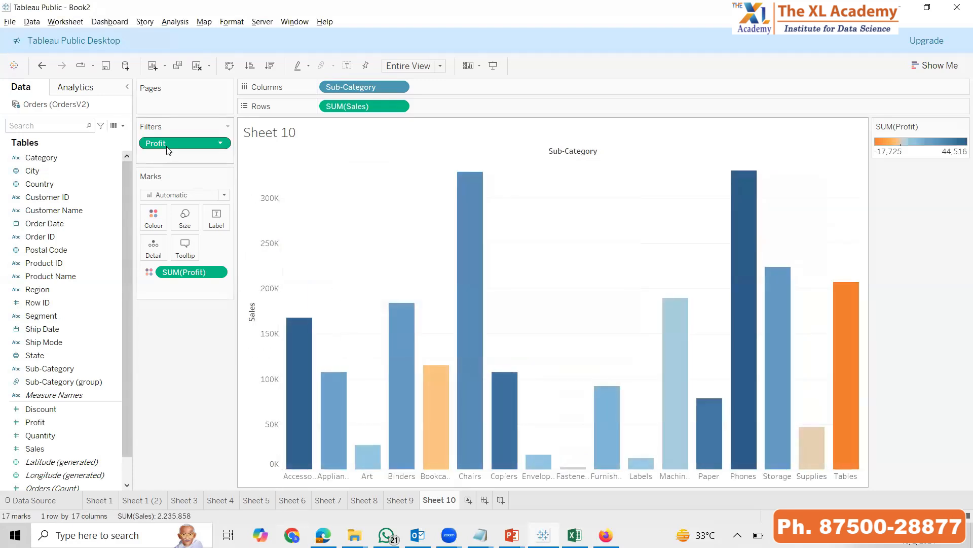
pyautogui.moveTo(162, 146); pyautogui.dragTo(185, 392)
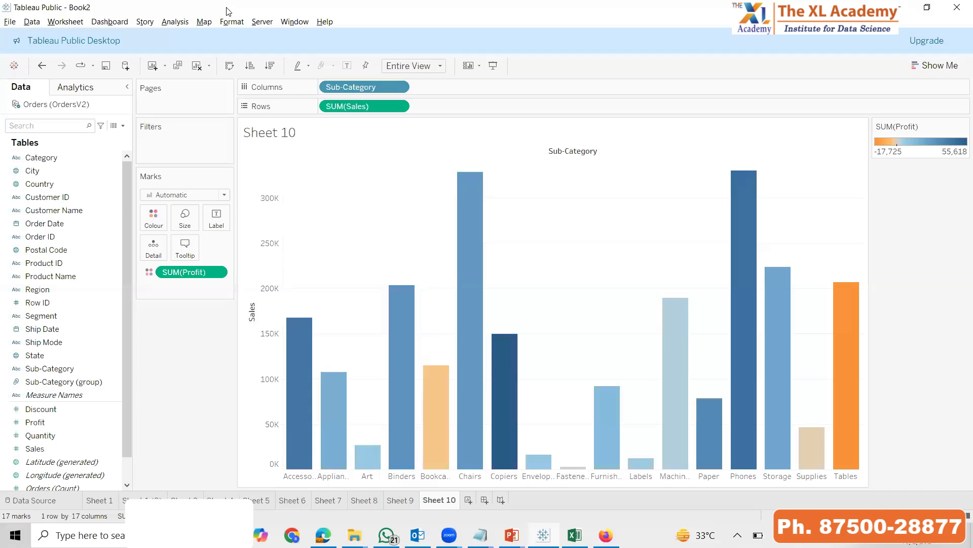
# Clear the sheet and map the State field, with its locations matched to the fixed country USA
pyautogui.hotkey('alt', 'shift', 'BackSpace')
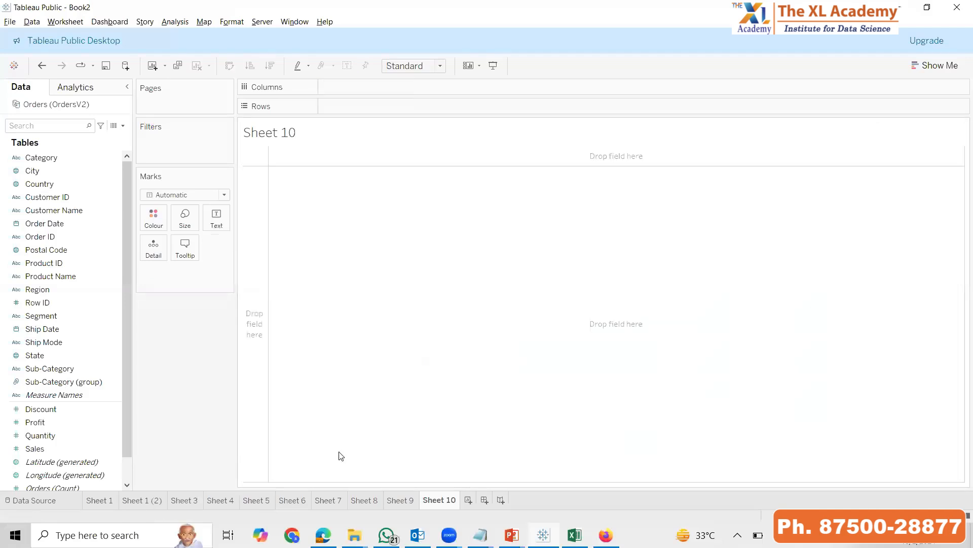
pyautogui.moveTo(19, 356); pyautogui.dragTo(434, 365)
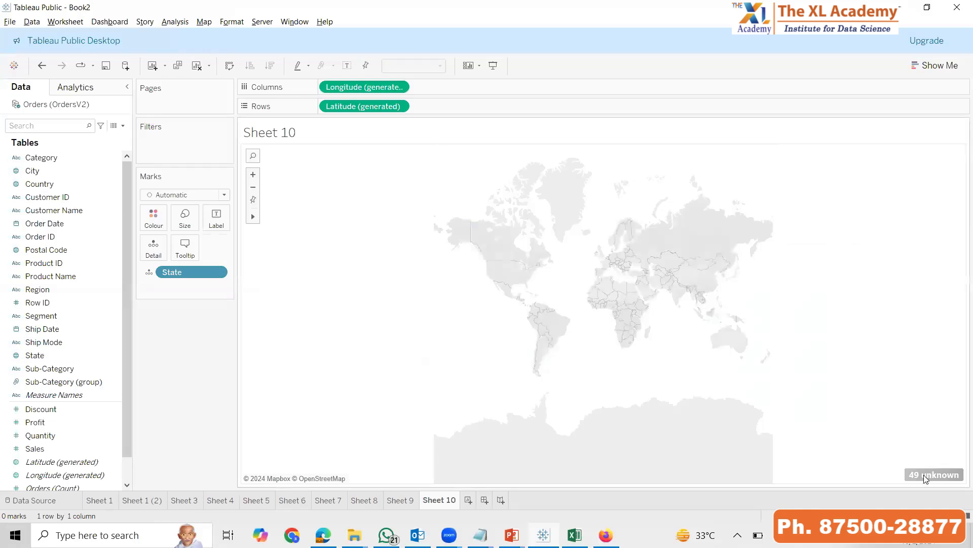
pyautogui.click(924, 474)
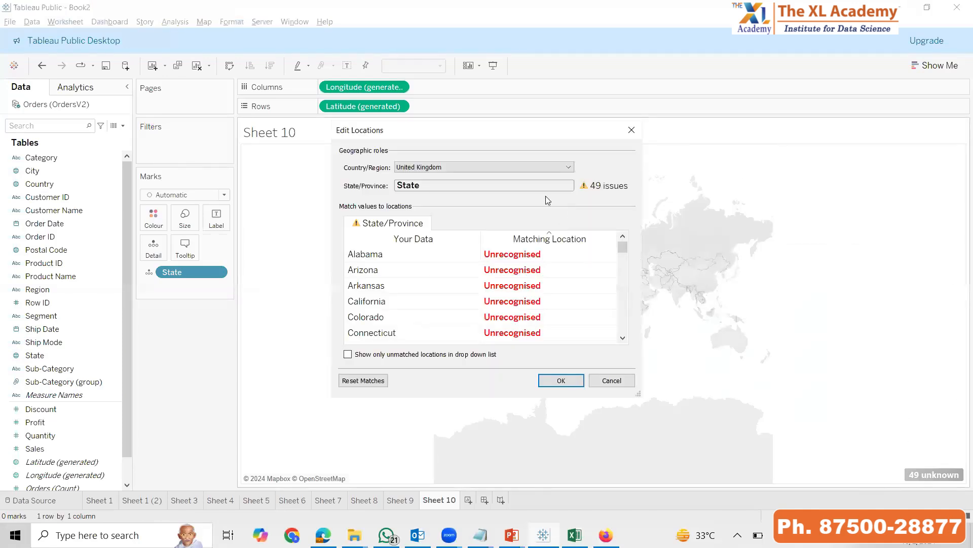
pyautogui.click(462, 168)
pyautogui.click(516, 204)
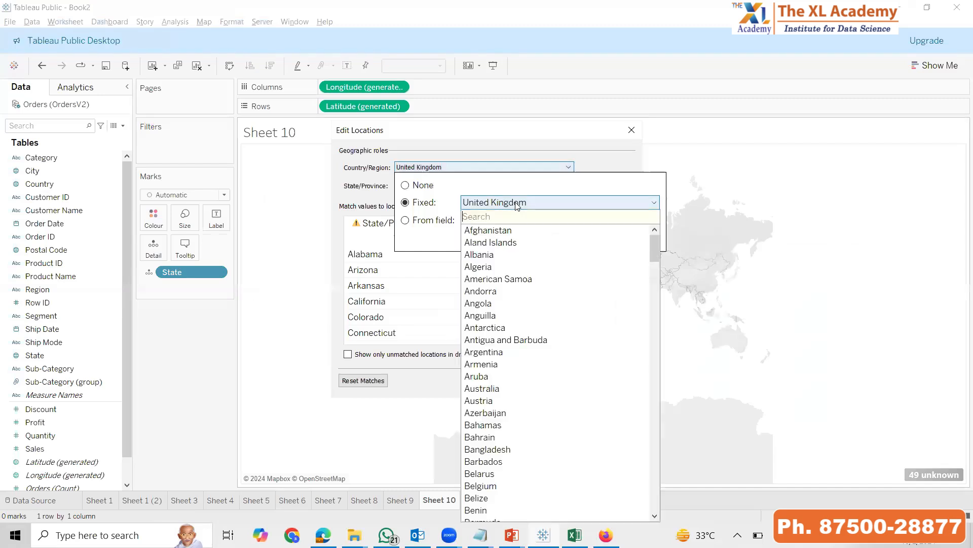
pyautogui.write('usa')
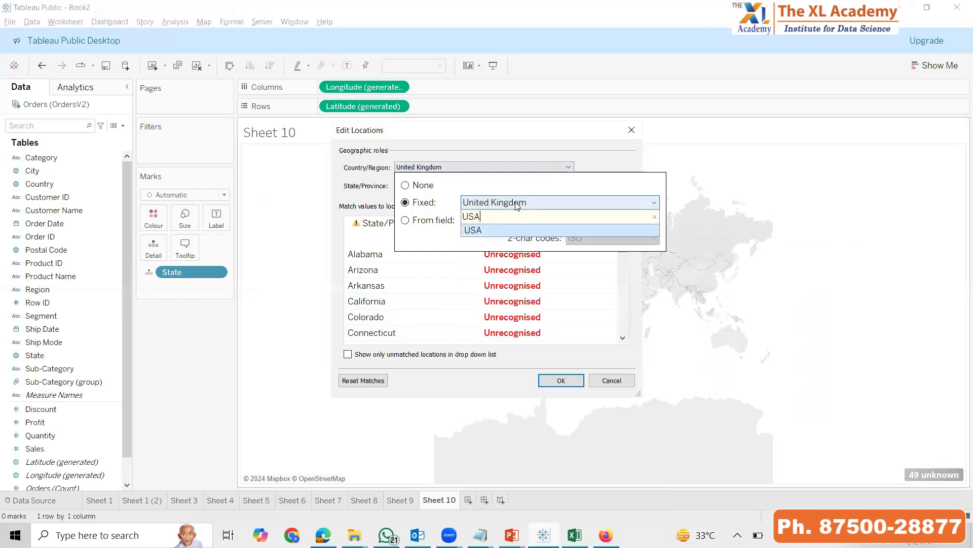
pyautogui.click(494, 232)
pyautogui.click(561, 380)
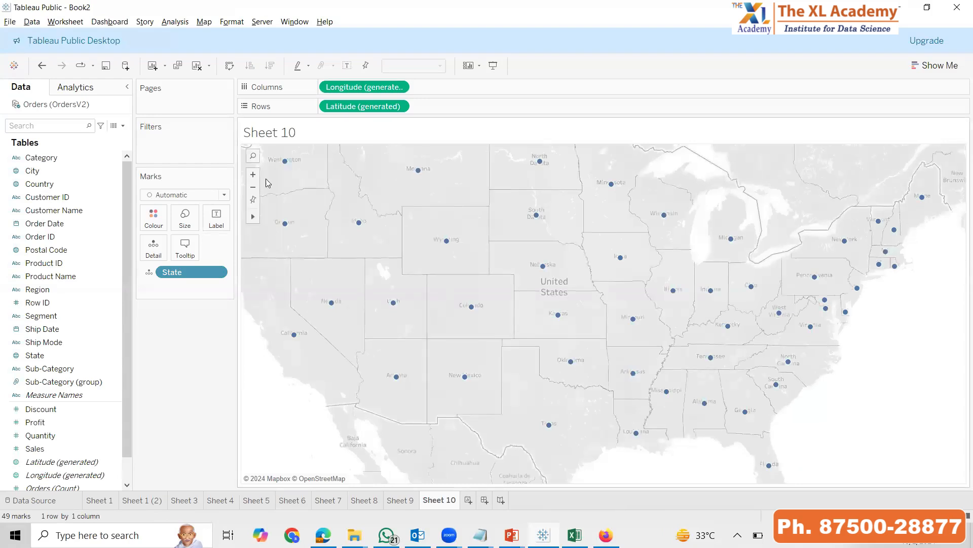
# Enlarge the state marks on the map and colour them by Region
pyautogui.click(186, 219)
pyautogui.click(223, 248)
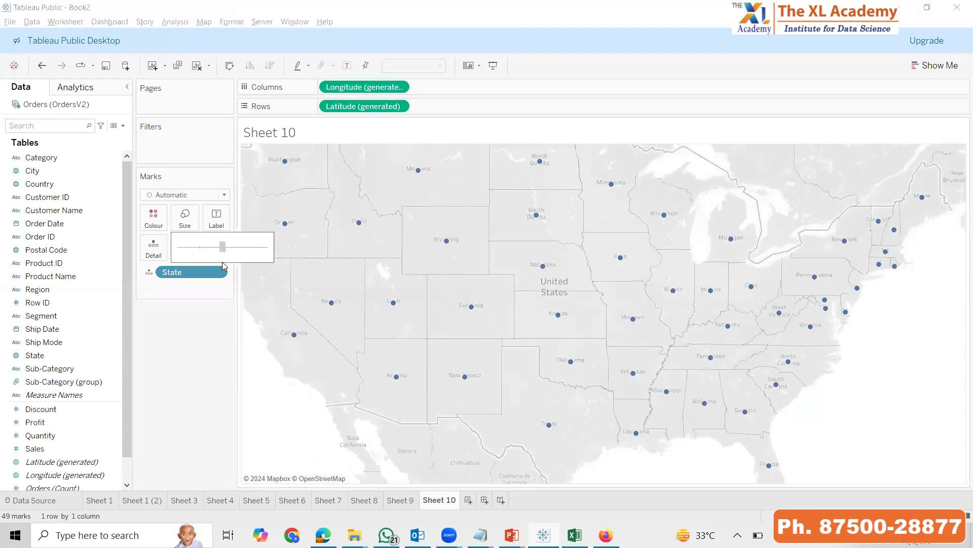
pyautogui.click(217, 419)
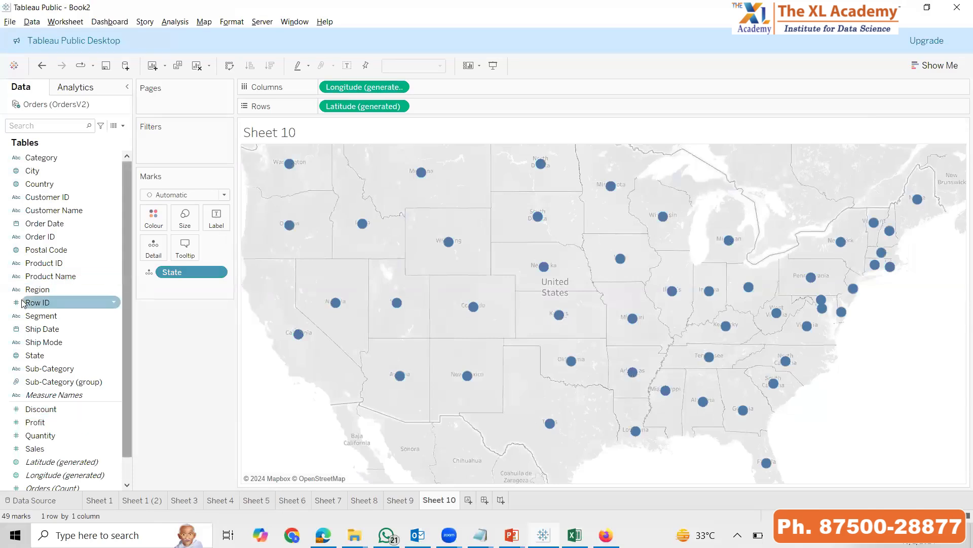
pyautogui.moveTo(38, 292); pyautogui.dragTo(154, 227)
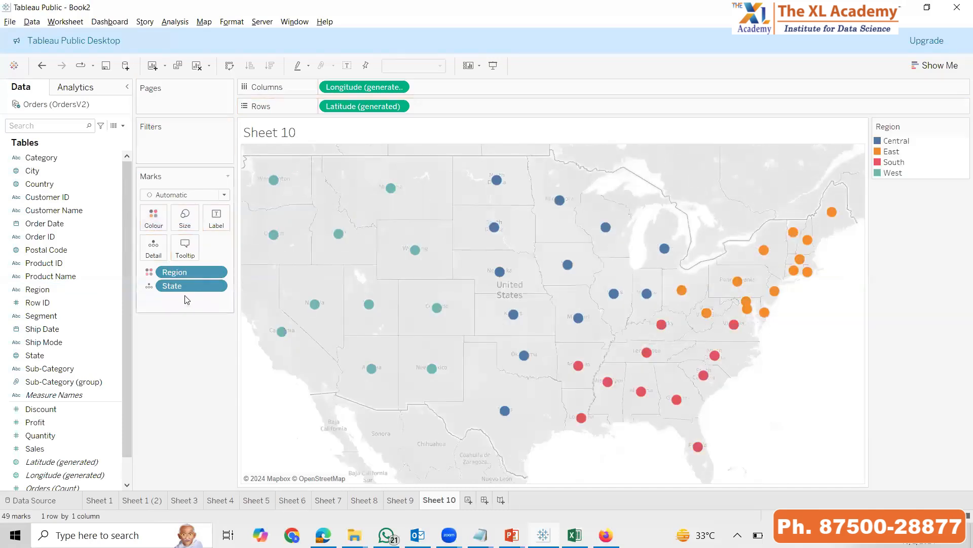
# Enlarge the map marks further and replace the Region colouring with Sales
pyautogui.click(188, 218)
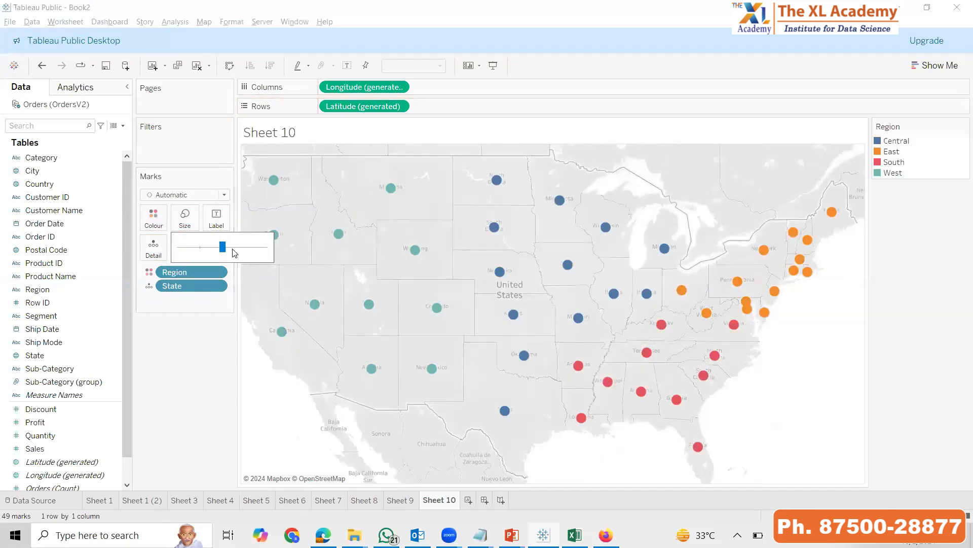
pyautogui.moveTo(224, 246); pyautogui.dragTo(244, 252)
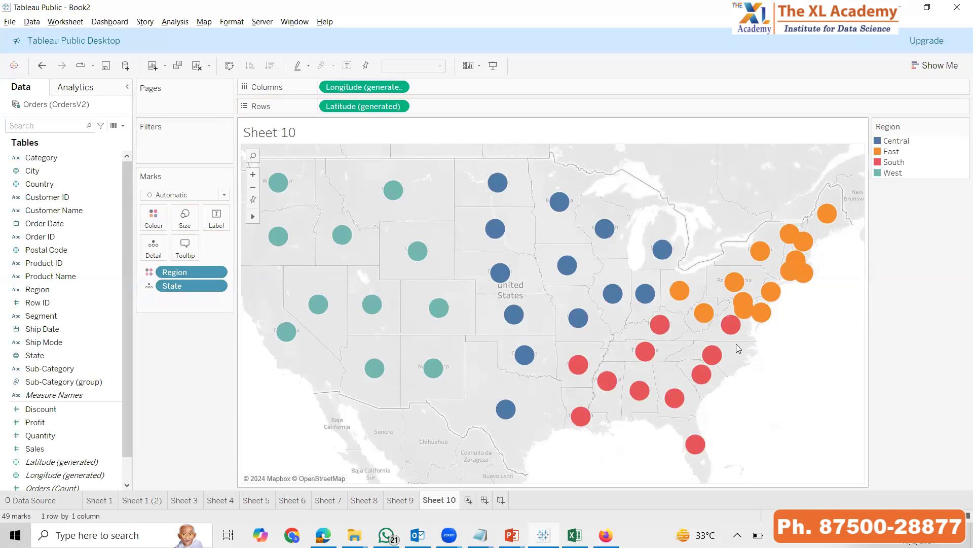
pyautogui.moveTo(38, 455); pyautogui.dragTo(155, 219)
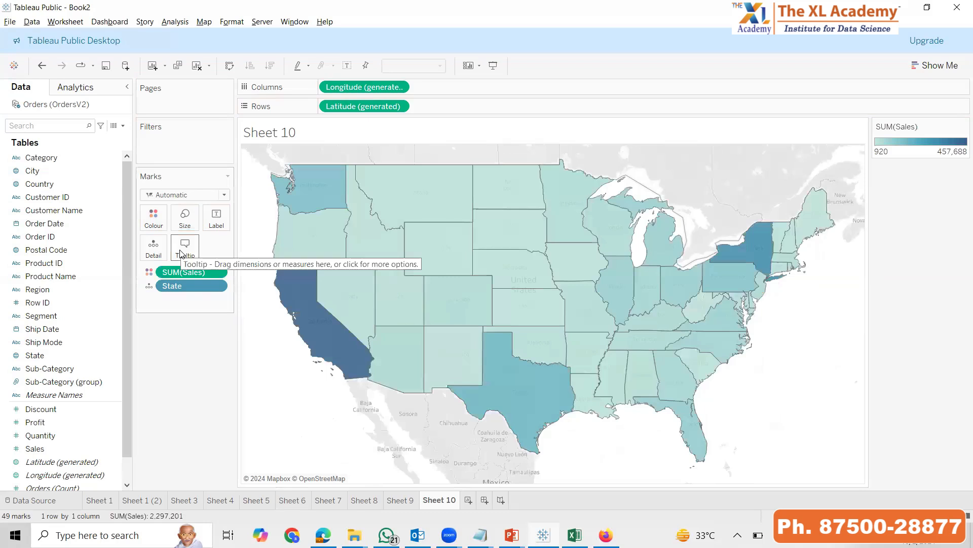